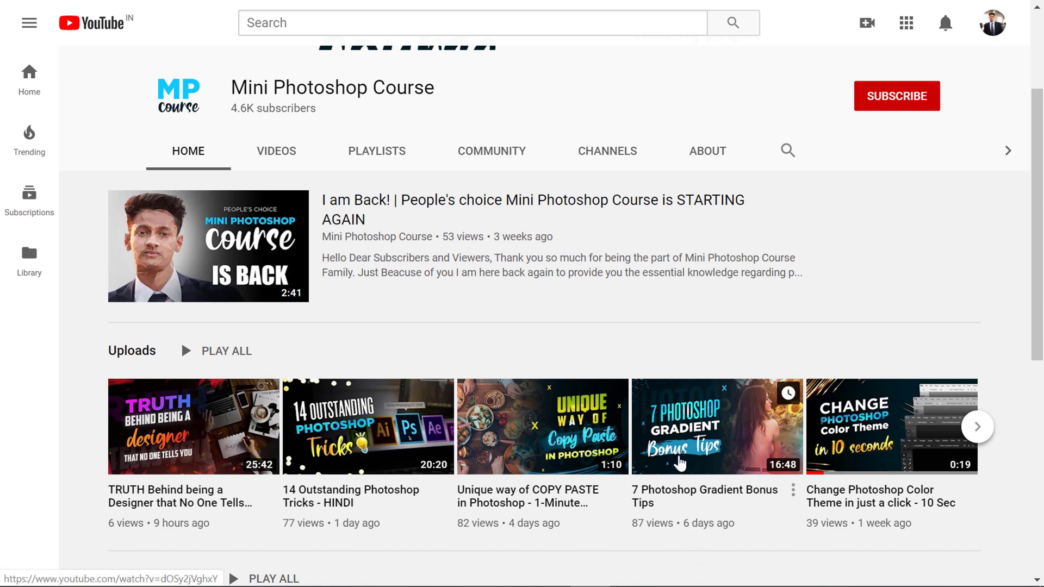
- Subscribe to the Mini Photoshop Course channel and set its notifications to All
scroll(677, 467, up, 3)
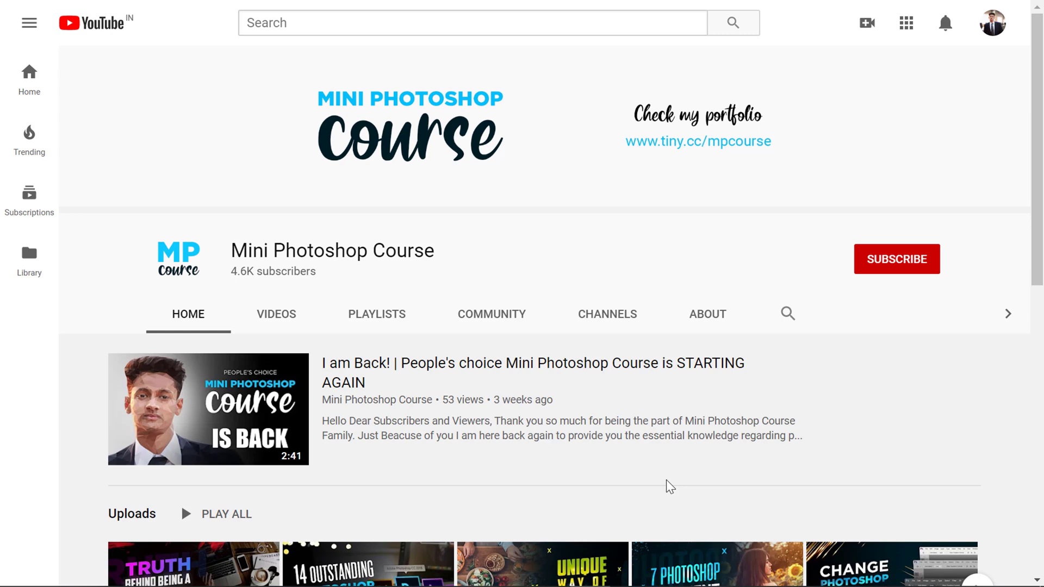
scroll(647, 489, down, 5)
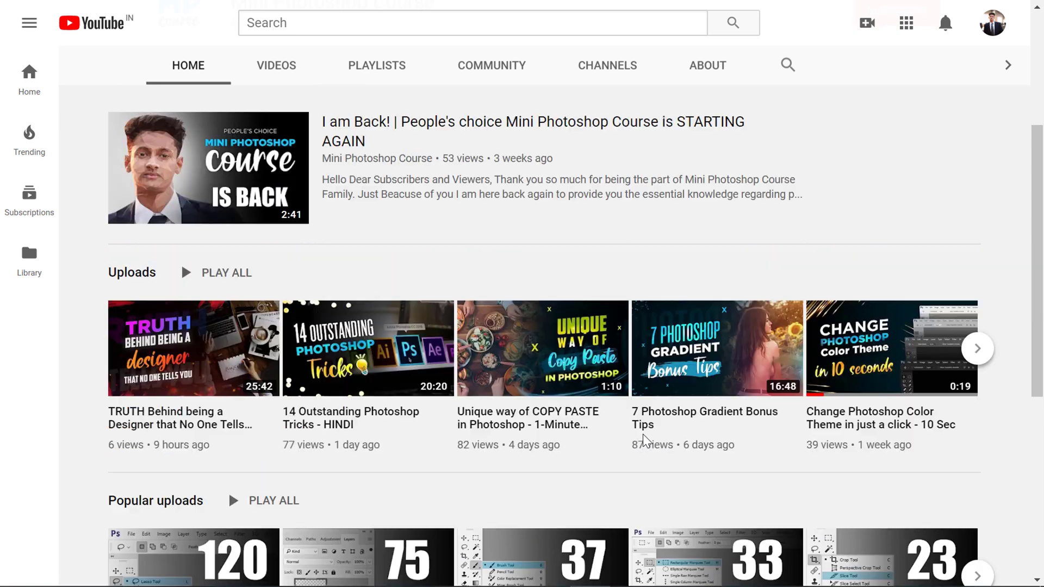
scroll(641, 443, up, 5)
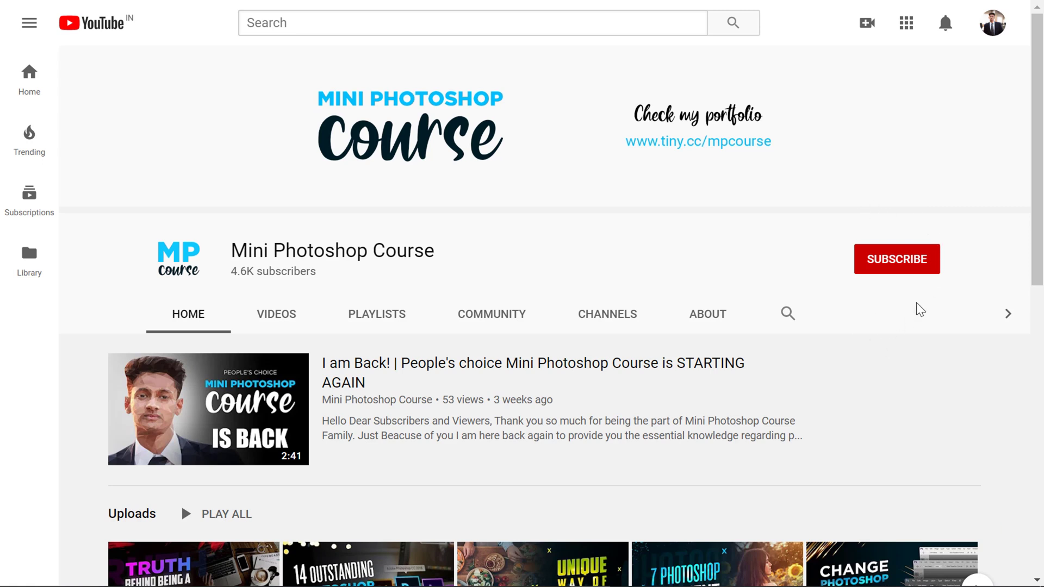
click(907, 265)
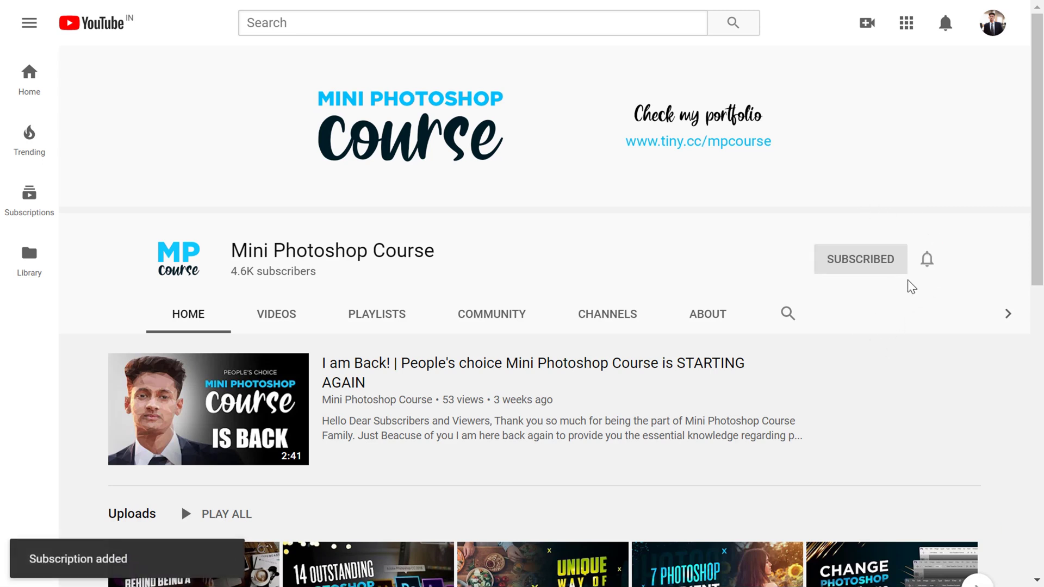
click(927, 260)
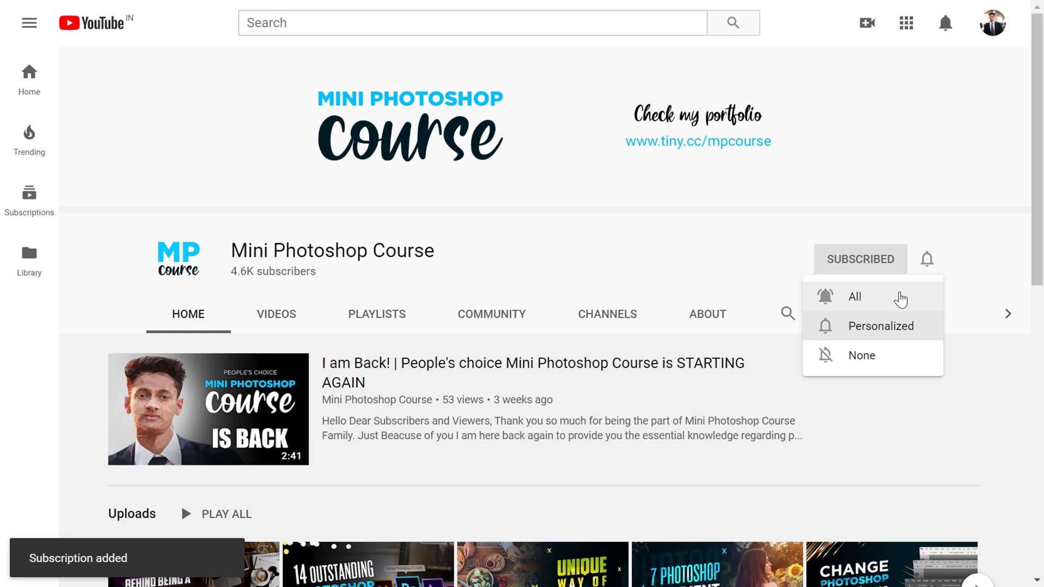
click(900, 297)
scroll(870, 288, down, 1)
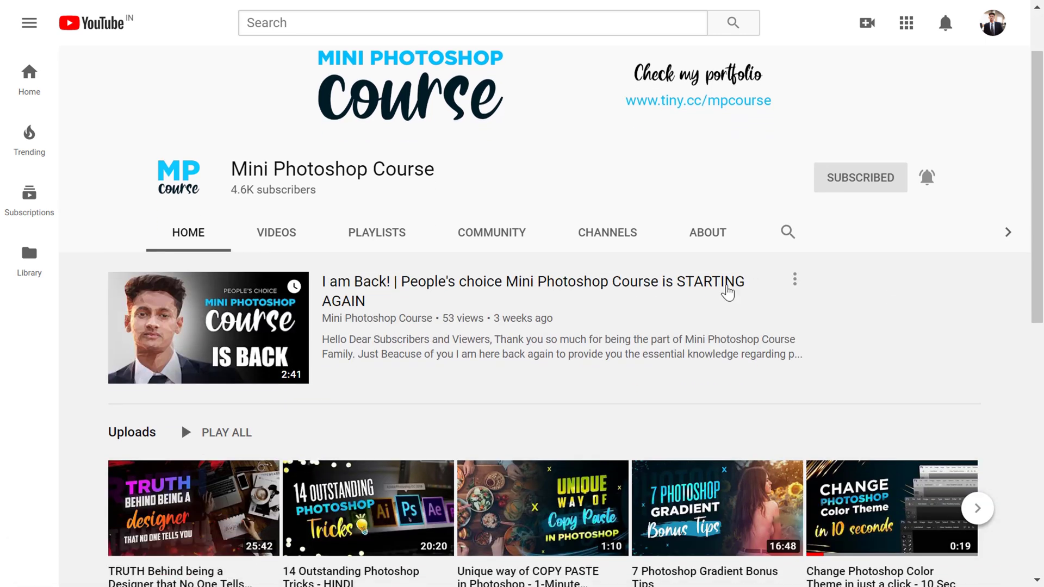
scroll(771, 297, down, 1)
scroll(770, 297, down, 3)
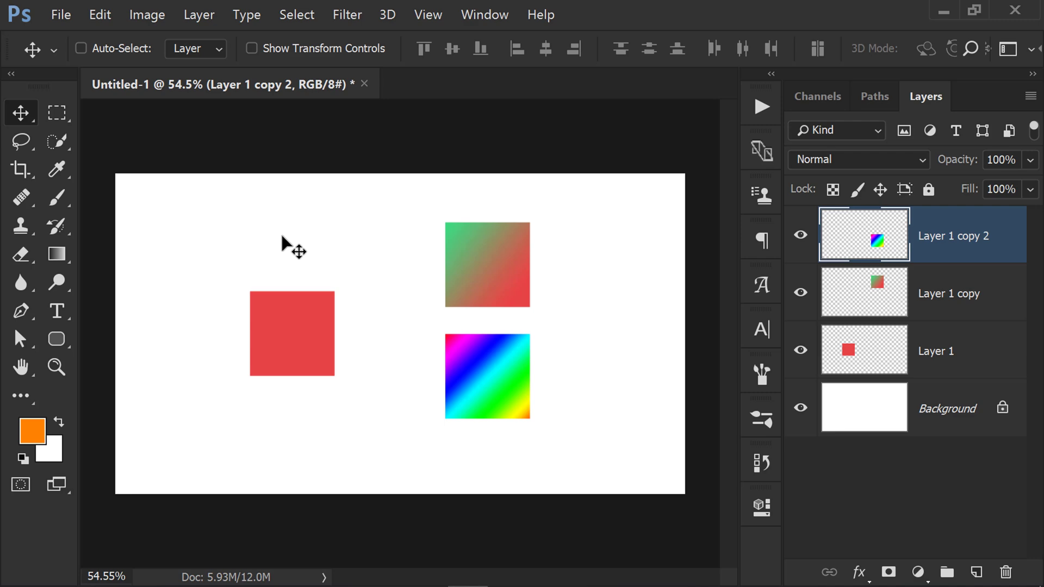
- View the available presets in the Gradient Editor and return to the Move tool without changing the gradient
key(g)
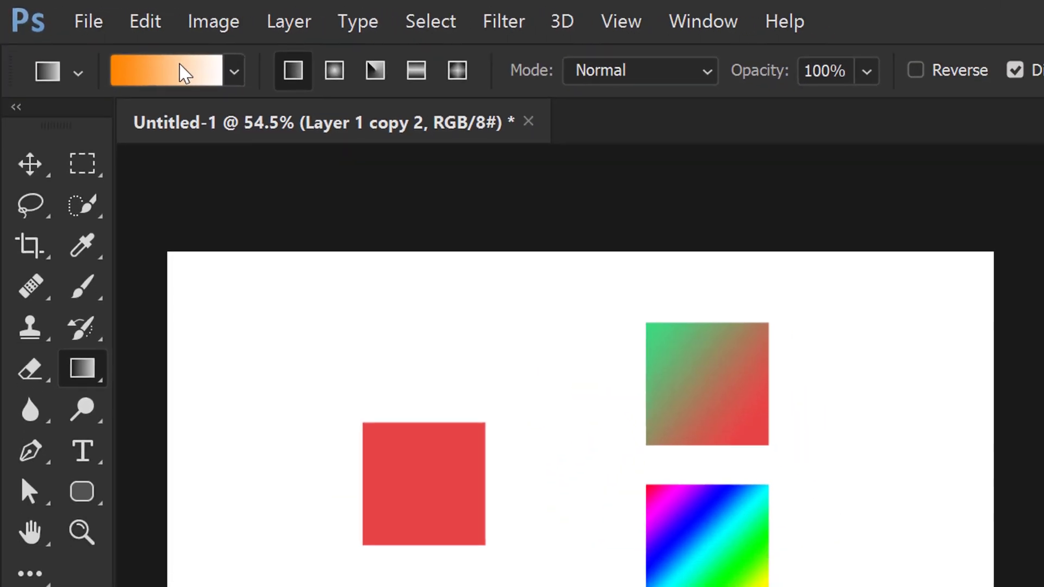
click(184, 73)
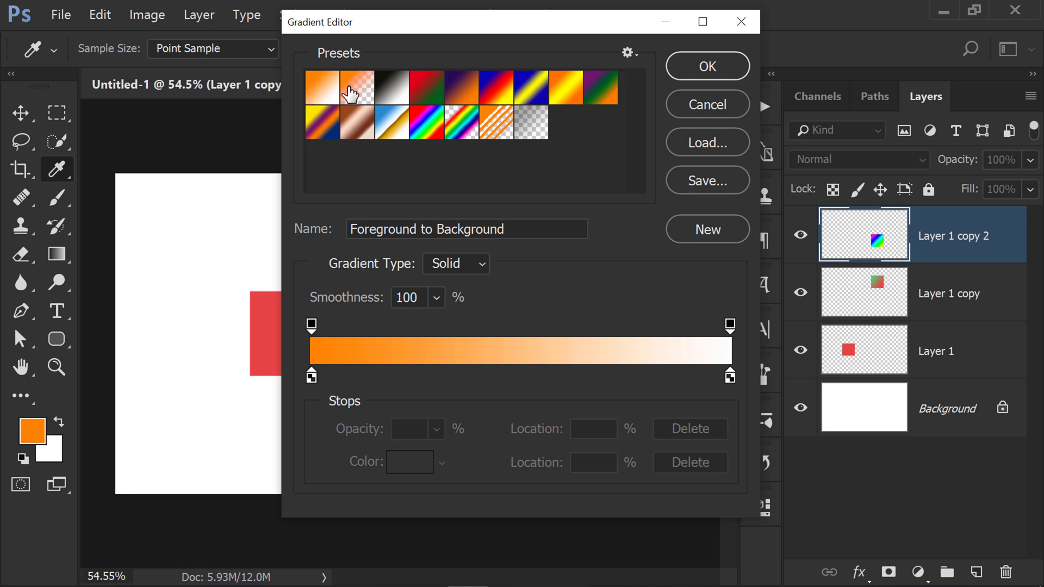
click(726, 103)
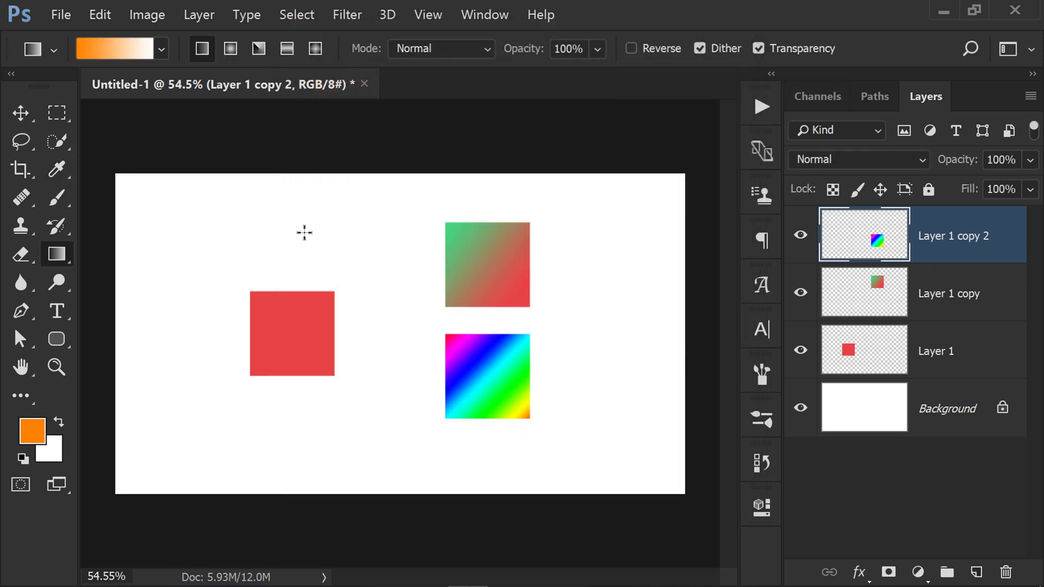
click(20, 112)
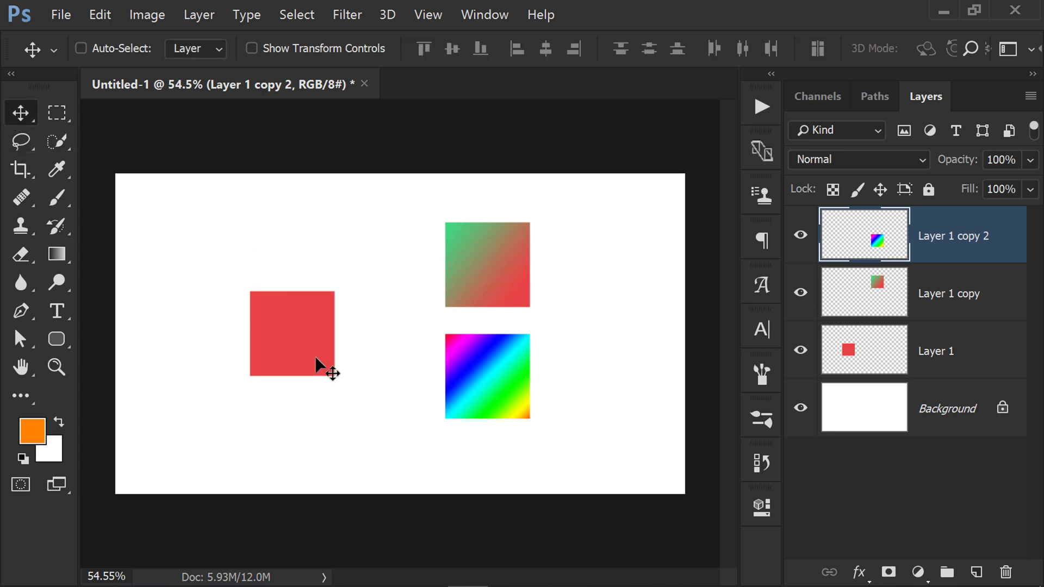
- Select the solid red, green-to-red and rainbow squares one after another to compare flat colour with gradients
ctrl+click(820, 351)
click(825, 361)
key(ctrl+d)
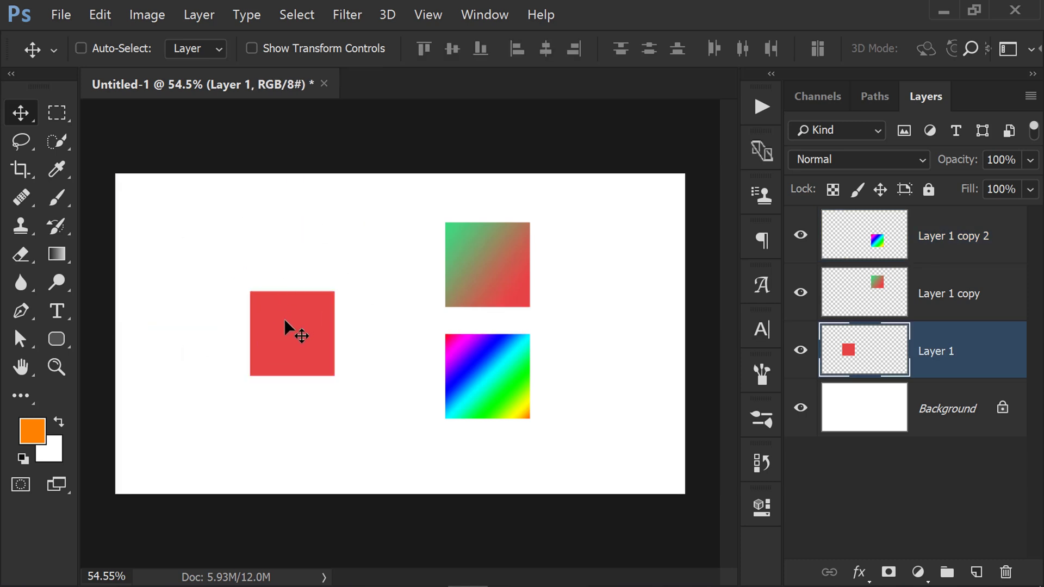
ctrl+click(487, 265)
drag(618, 217, 563, 222)
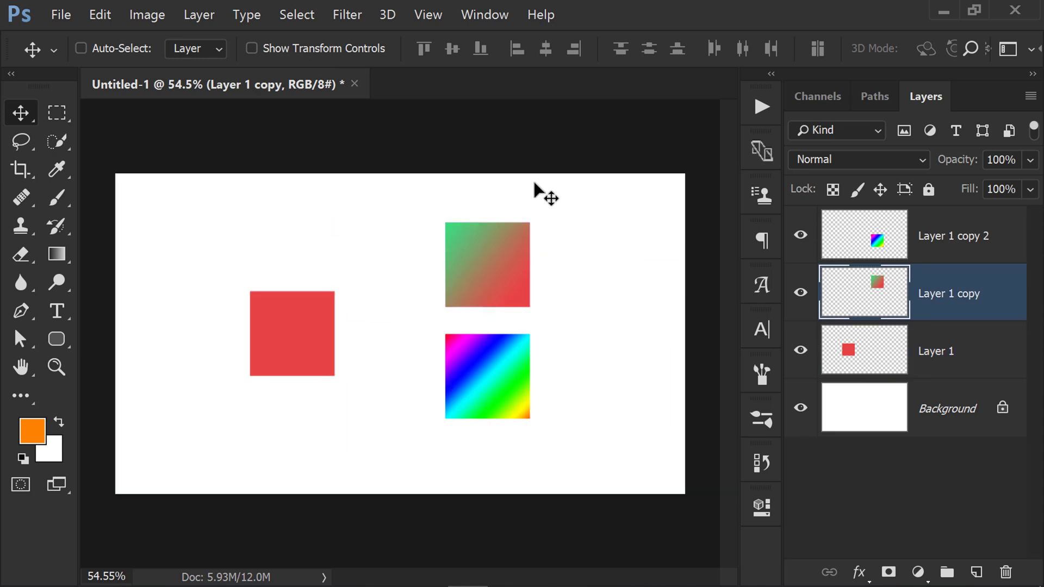
ctrl+click(524, 402)
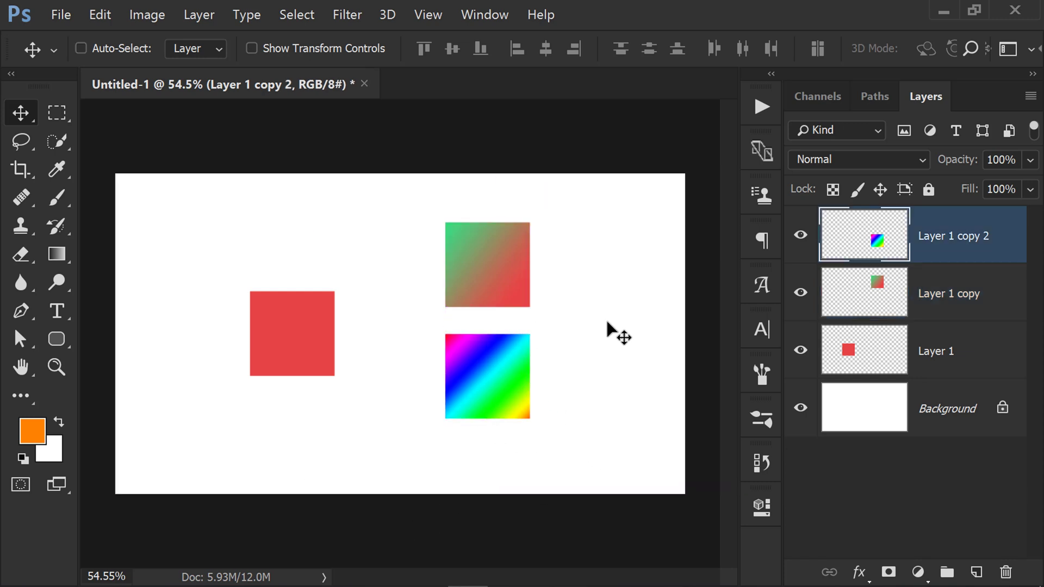
ctrl+click(491, 252)
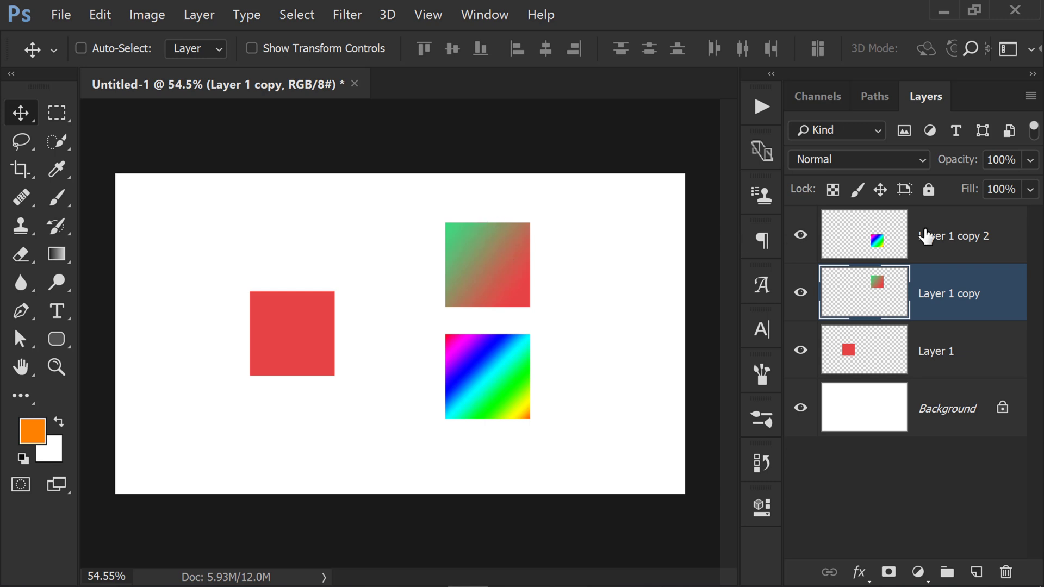
- Delete the three square layers, Layer 1, Layer 1 copy and Layer 1 copy 2, keeping only the Background
click(958, 225)
shift+click(981, 352)
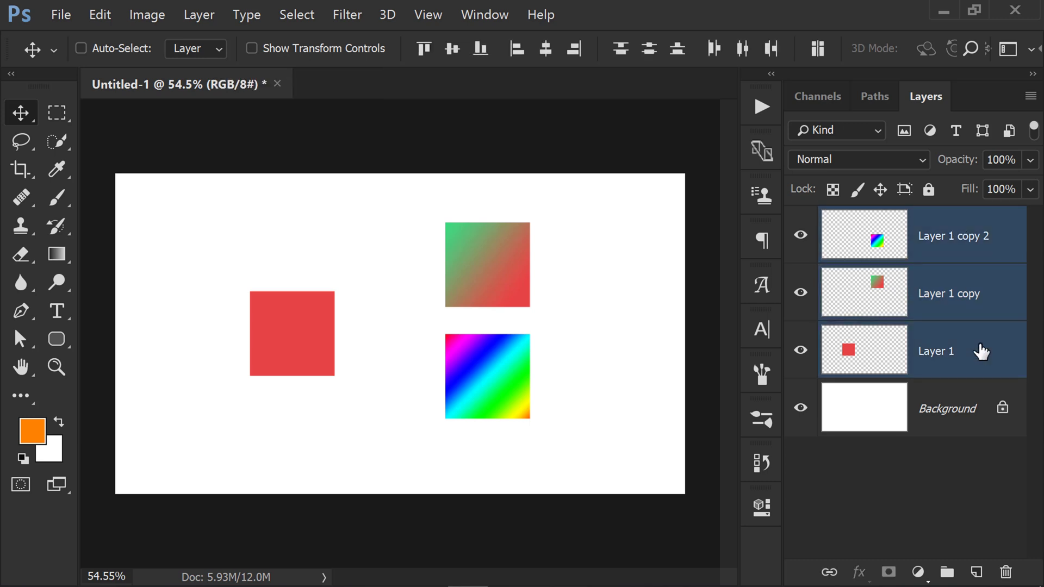
key(Delete)
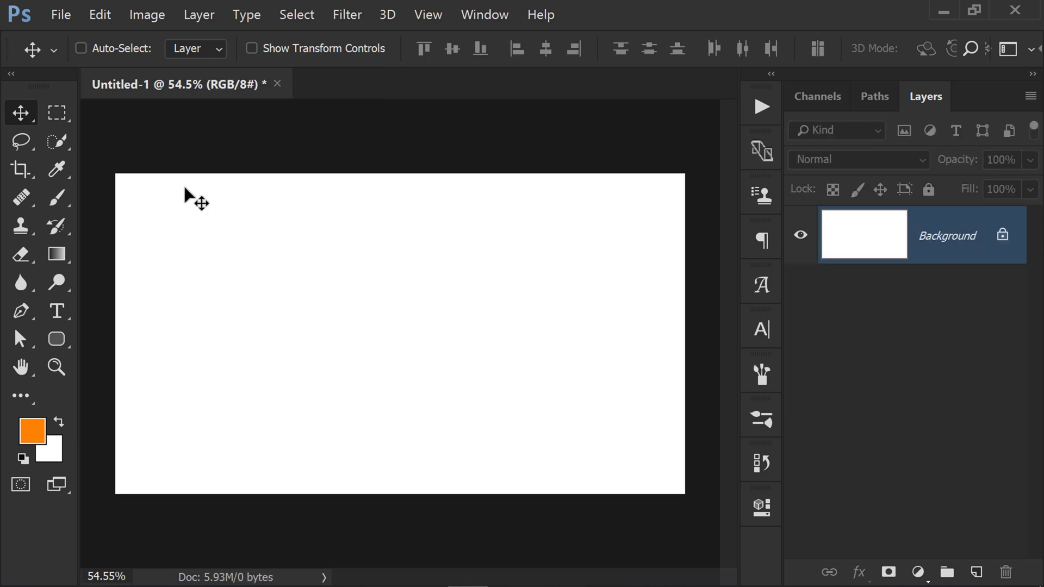
- Set the Gradient tool to the Foreground to Background preset after previewing Foreground to Transparent
key(g)
key(i)
click(119, 55)
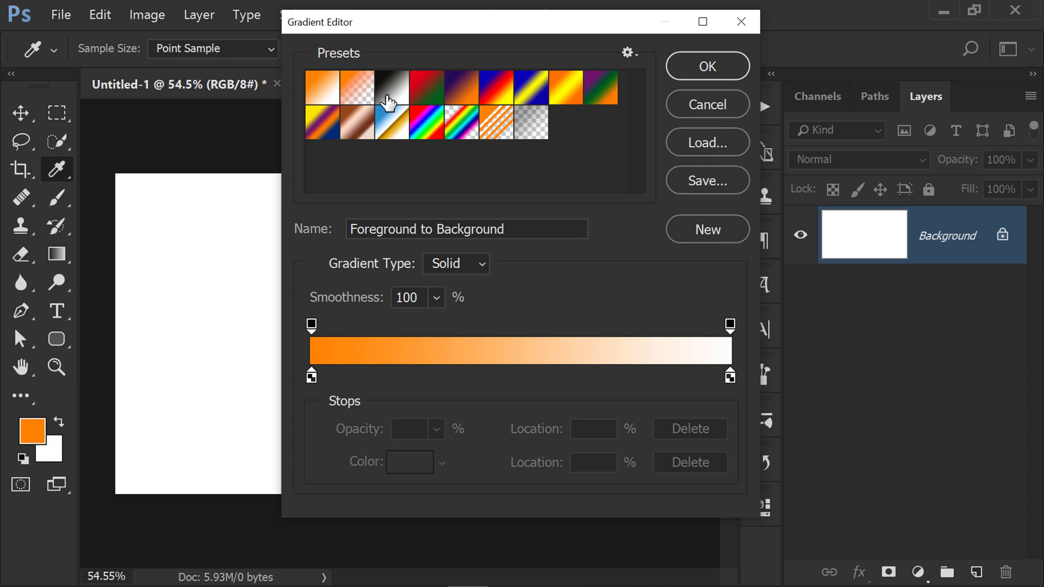
click(365, 88)
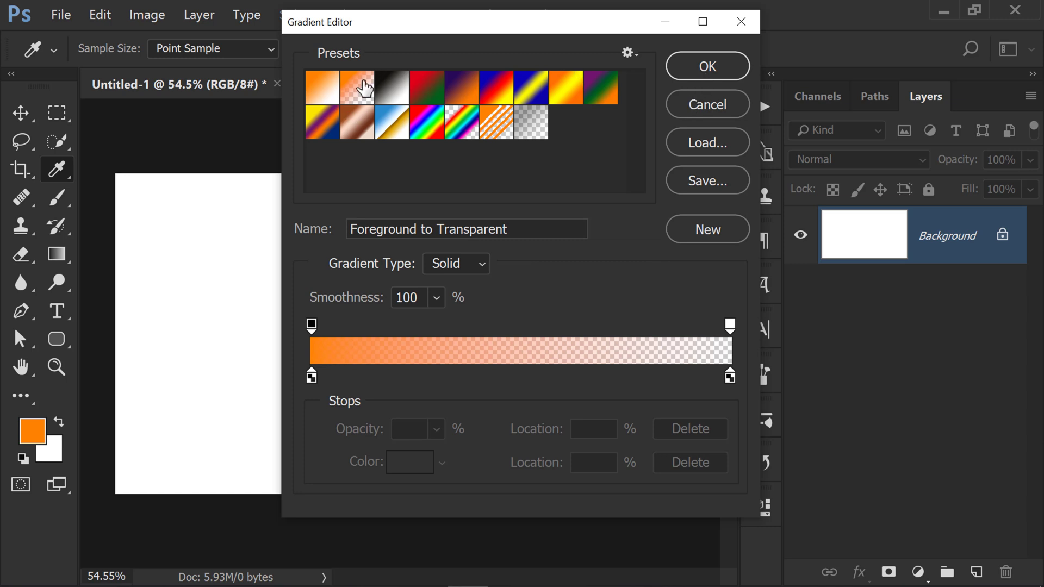
click(326, 97)
click(702, 66)
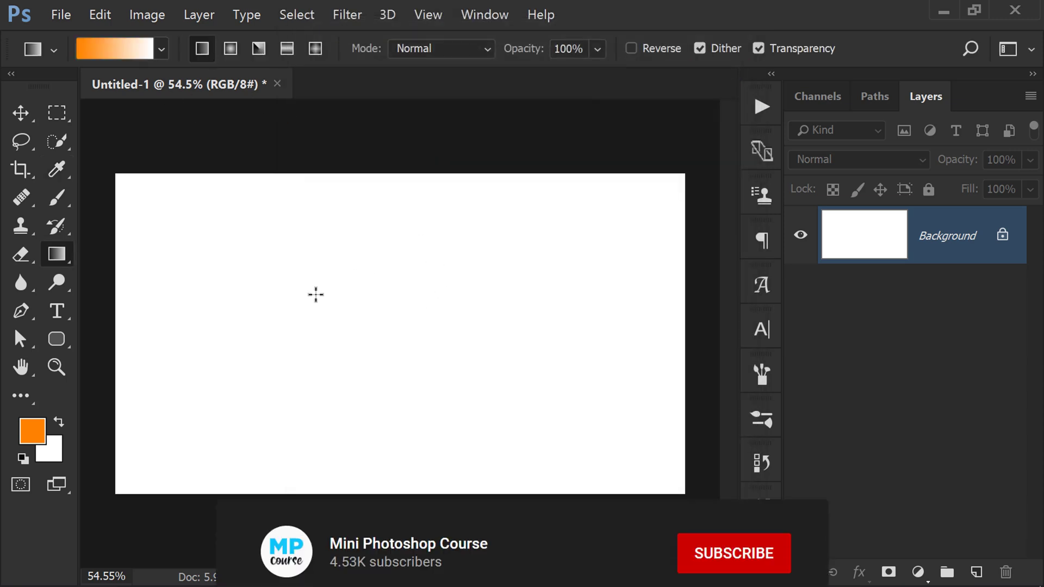
- Try short and long diagonal orange-to-white gradients on the Background and undo the last one
drag(240, 238, 593, 427)
drag(268, 297, 328, 331)
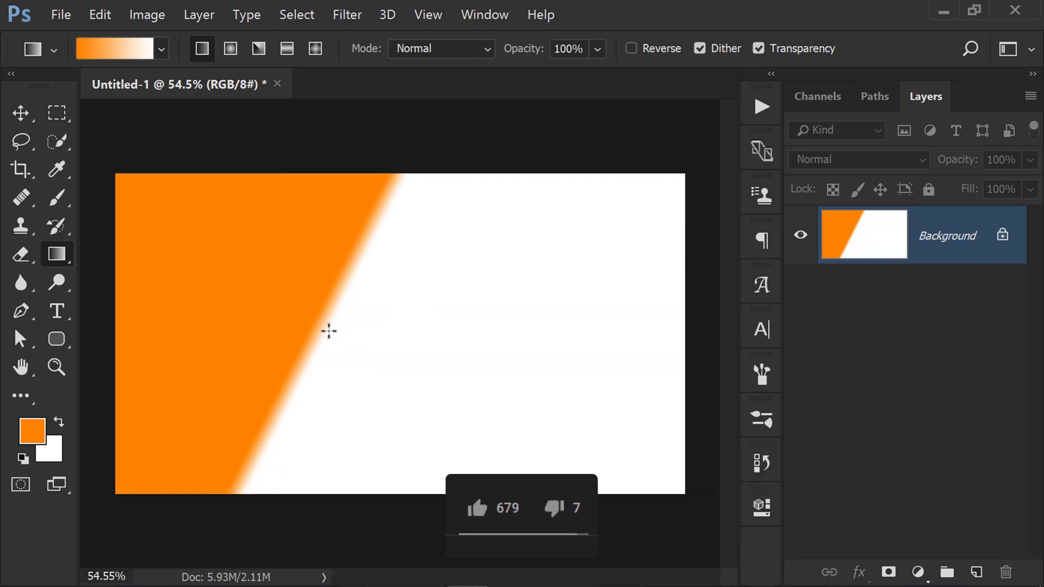
drag(172, 242, 653, 460)
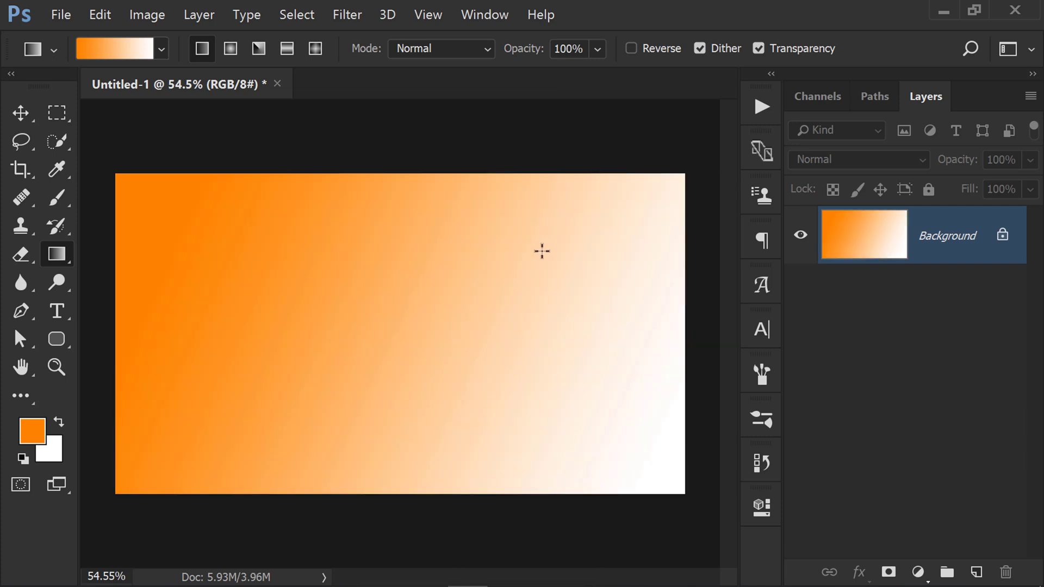
key(ctrl+z)
key(ctrl+z)
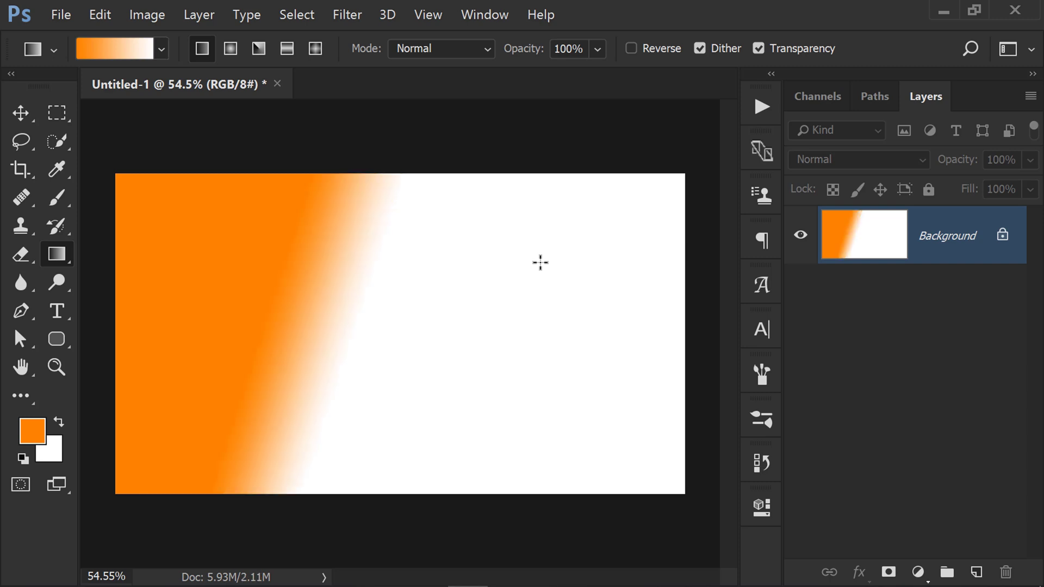
- Add a new layer and draw a long diagonal orange-to-white linear gradient across it
key(ctrl+shift+alt+n)
drag(234, 252, 573, 483)
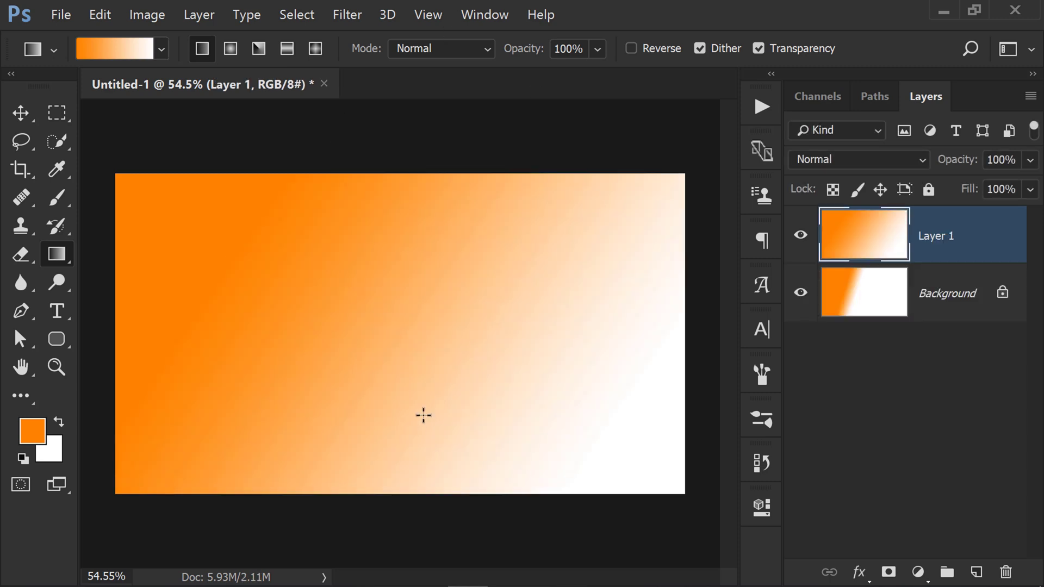
- Reset the Background to plain white and clear the gradient from Layer 1
click(20, 114)
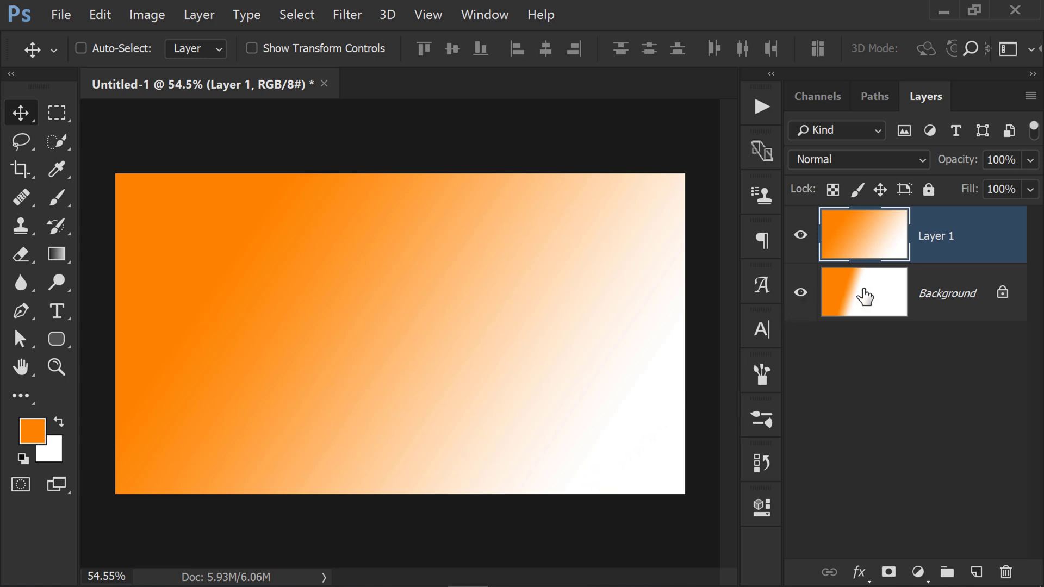
click(862, 300)
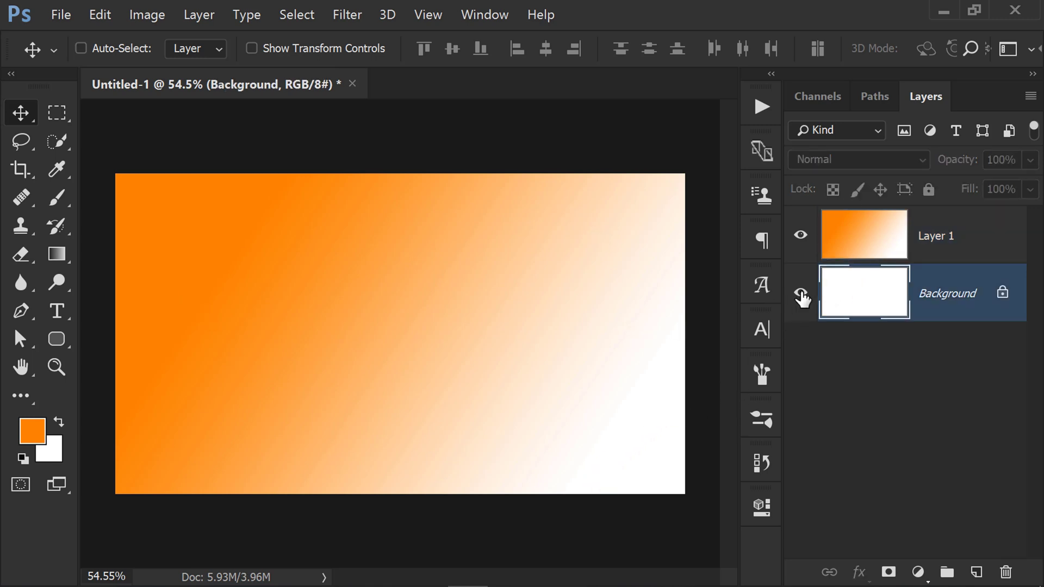
click(802, 293)
click(856, 242)
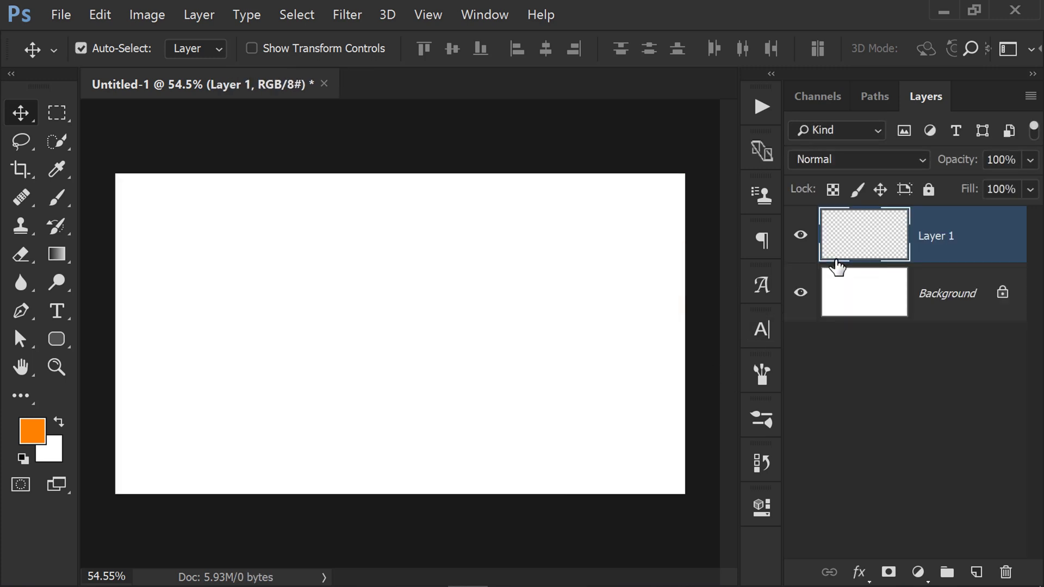
- Set the Gradient tool to the Foreground to Transparent preset with Layer 1 active
key(g)
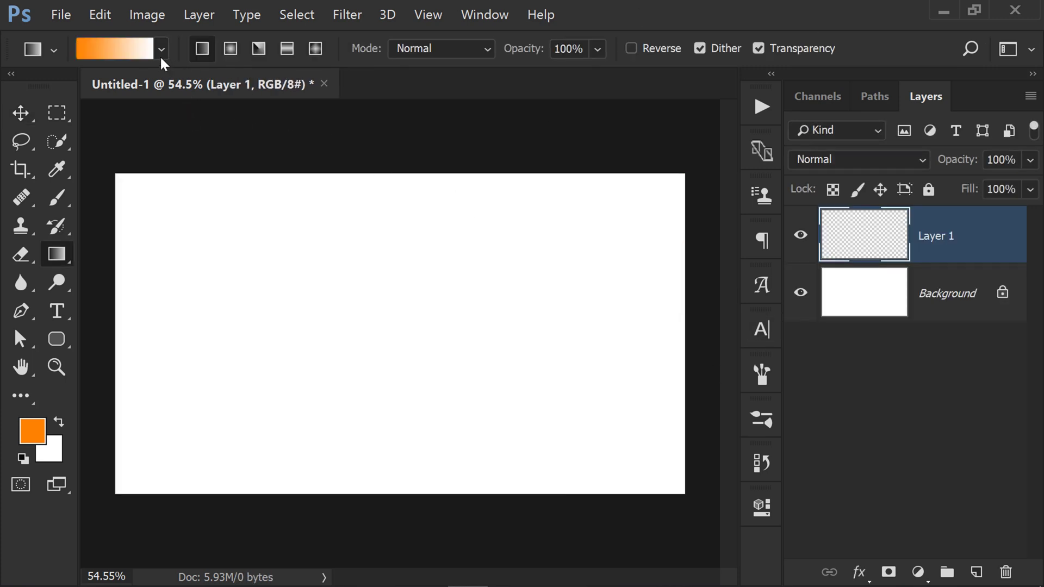
click(113, 49)
click(351, 85)
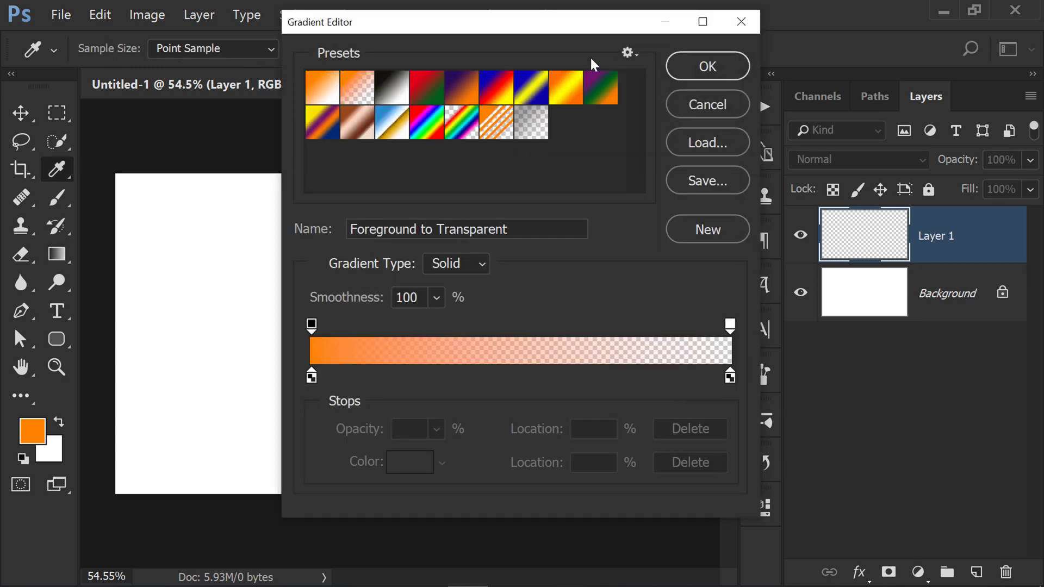
click(680, 105)
click(162, 49)
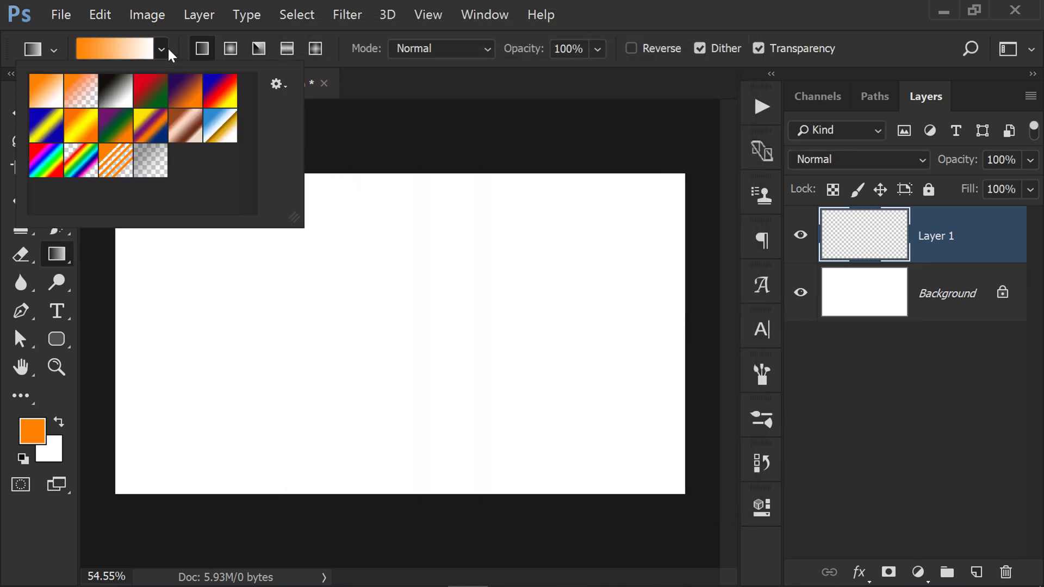
click(81, 91)
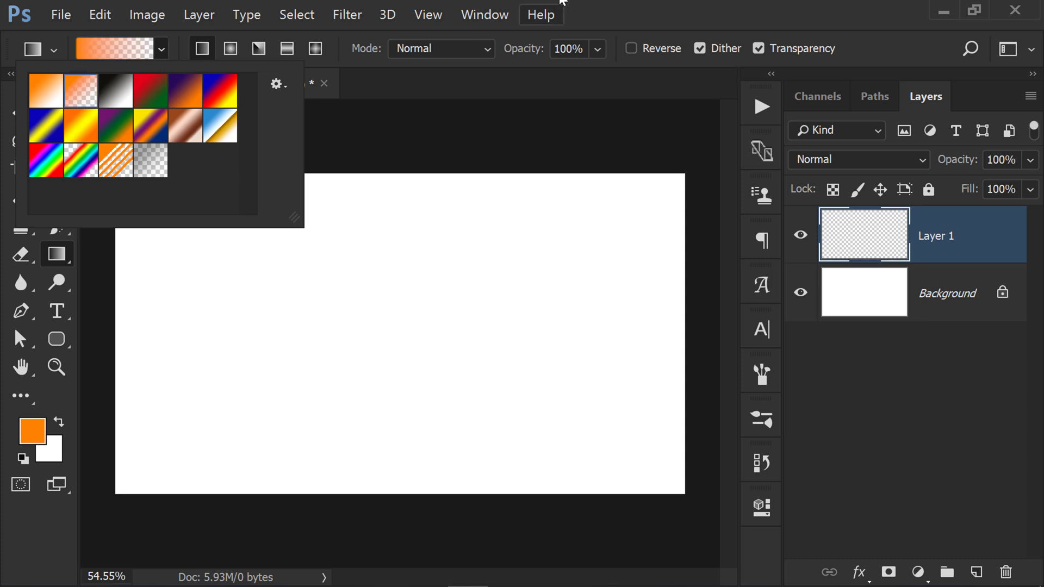
key(Return)
- Draw a diagonal orange-to-transparent gradient across Layer 1 and briefly hide the Background to check its transparency
drag(185, 237, 556, 438)
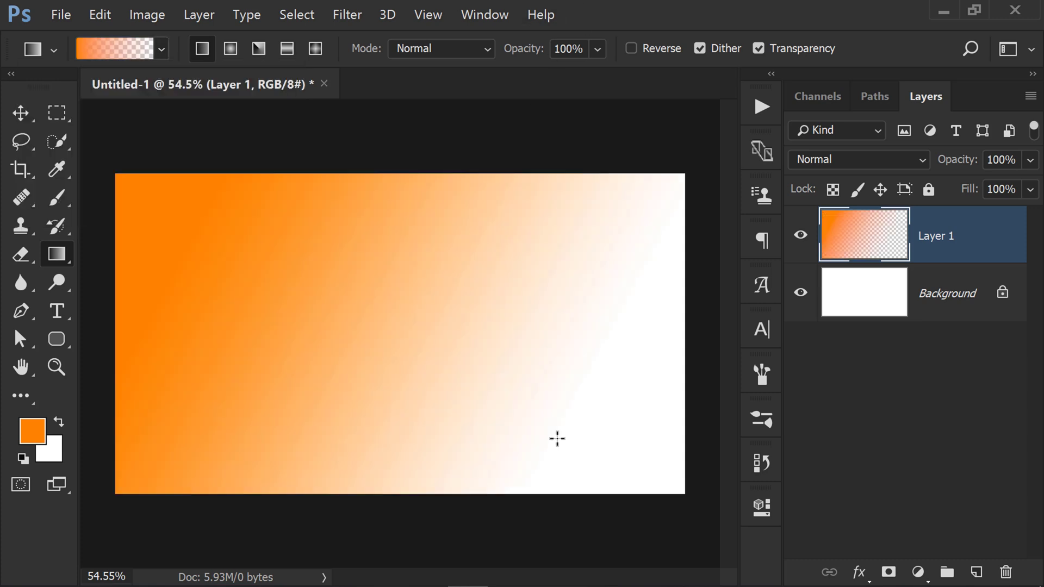
click(800, 292)
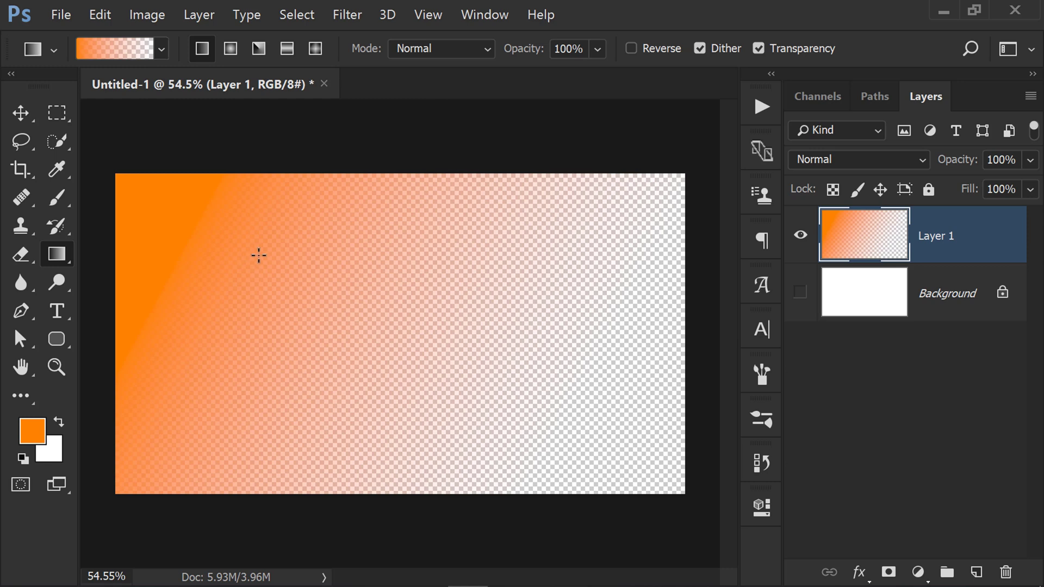
click(800, 292)
click(162, 49)
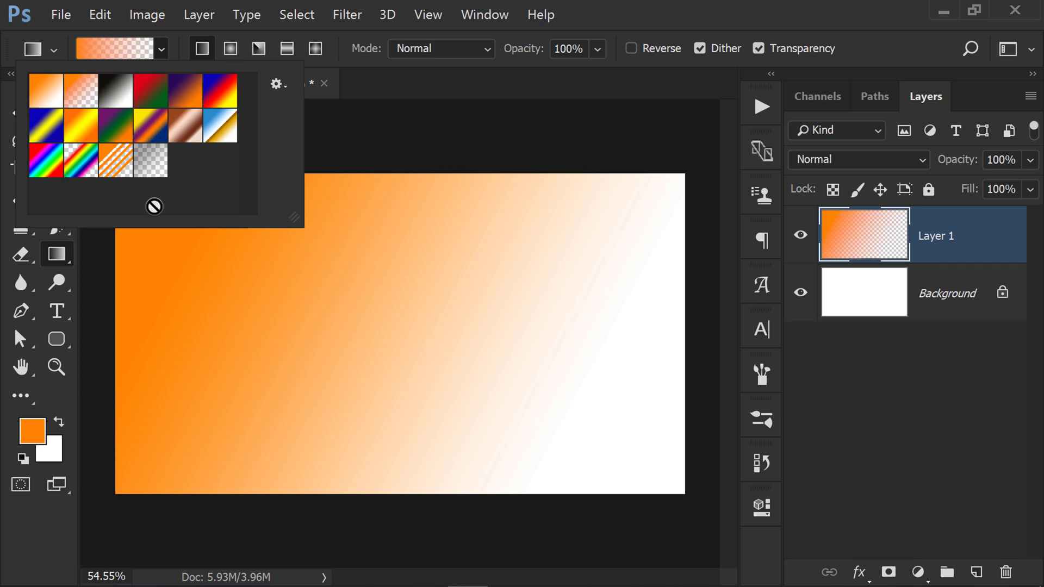
click(728, 3)
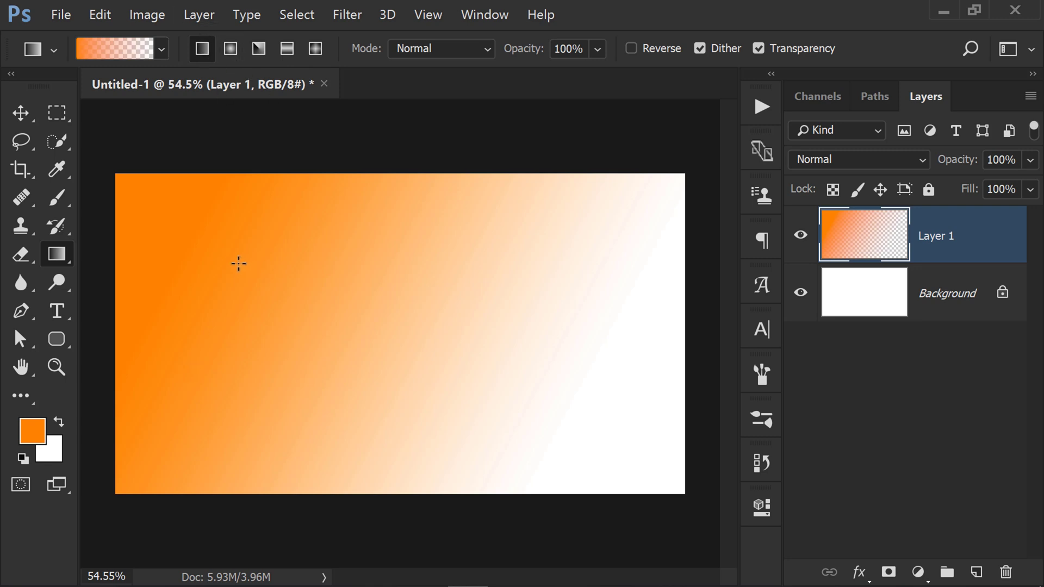
- Draw three overlapping diagonal orange-to-transparent linear gradients across Layer 1 from different directions
drag(239, 263, 516, 405)
drag(592, 290, 344, 333)
drag(243, 261, 355, 359)
- Choose the Foreground to Background preset and draw several diagonal orange-to-white linear gradients across Layer 1
click(162, 49)
click(46, 98)
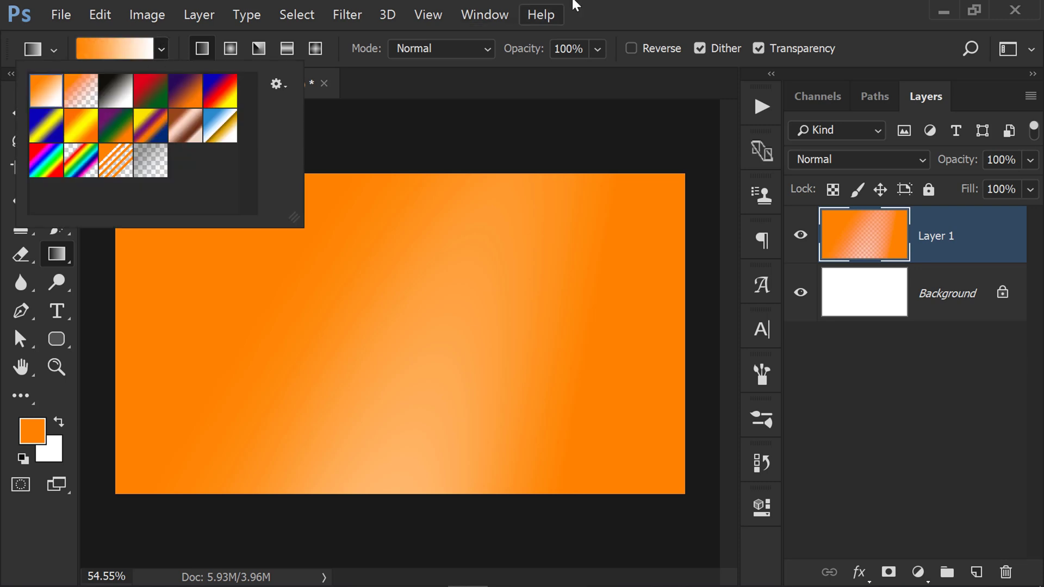
click(571, 5)
drag(292, 248, 532, 408)
drag(247, 304, 487, 433)
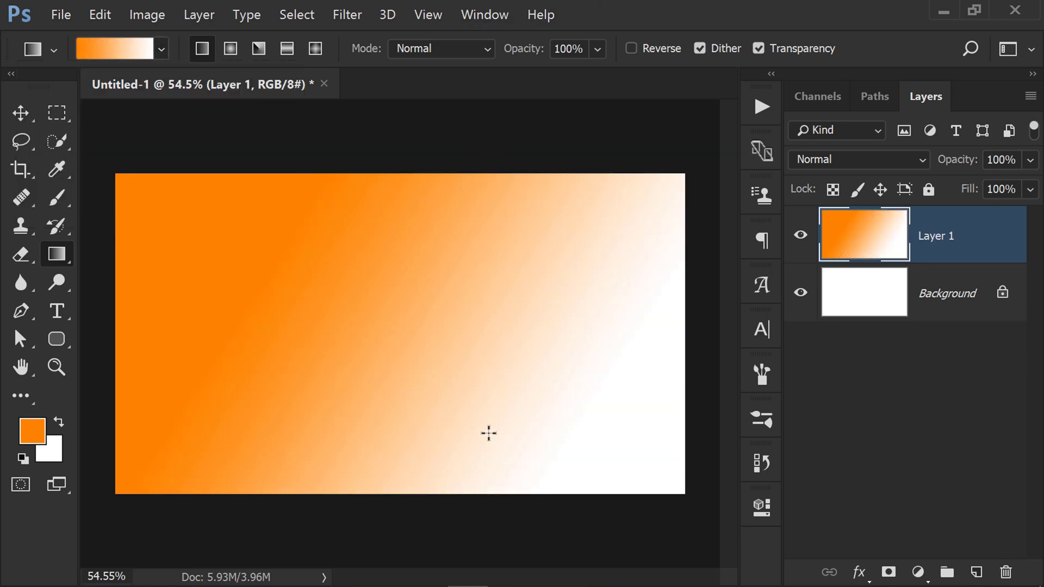
drag(284, 217, 451, 395)
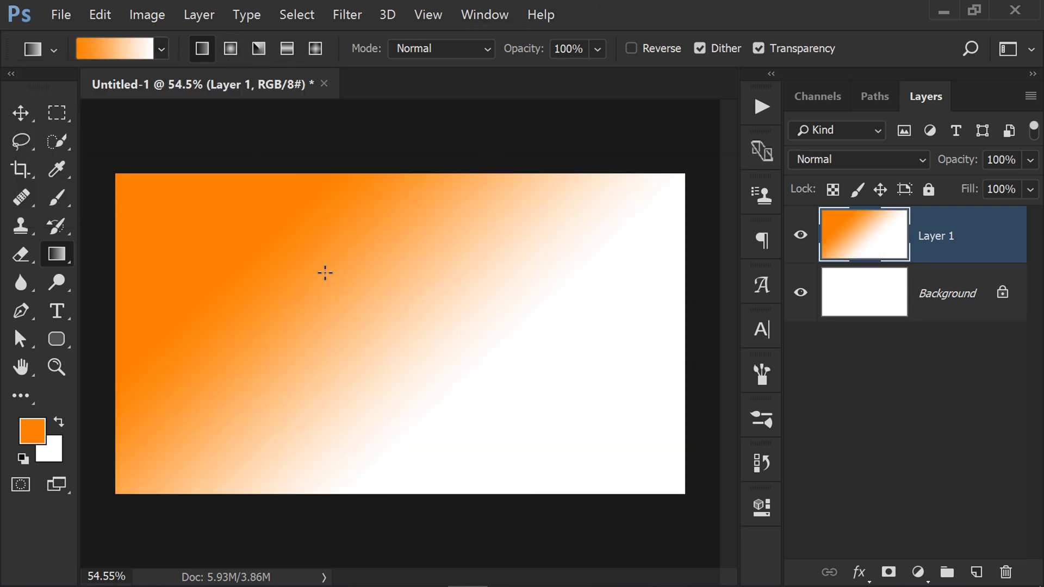
drag(242, 242, 456, 366)
- Use the Radial gradient type to draw several orange-centred gradients of different sizes on Layer 1
click(231, 48)
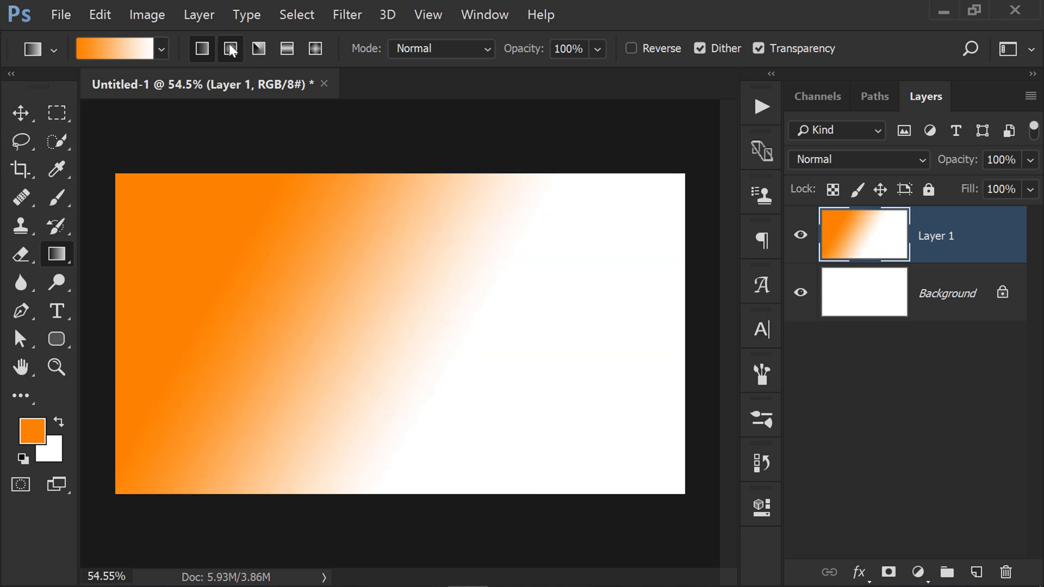
drag(257, 346, 473, 382)
drag(340, 307, 497, 396)
drag(429, 294, 560, 401)
drag(364, 325, 570, 476)
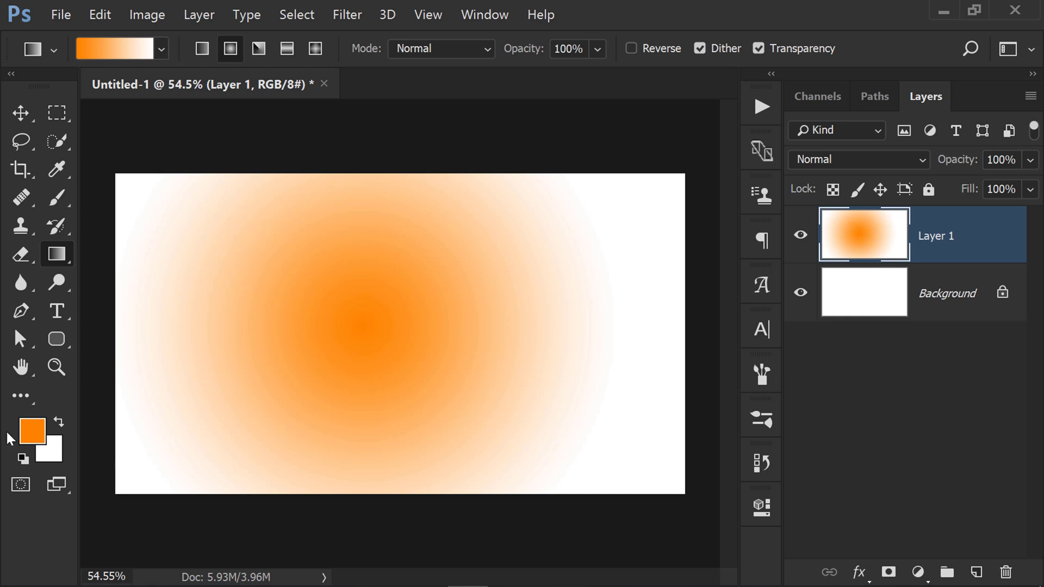
- Swap the foreground and background colors to draw white-centred radial gradients, and swap them back to draw an orange-centred one
click(58, 420)
drag(392, 307, 525, 451)
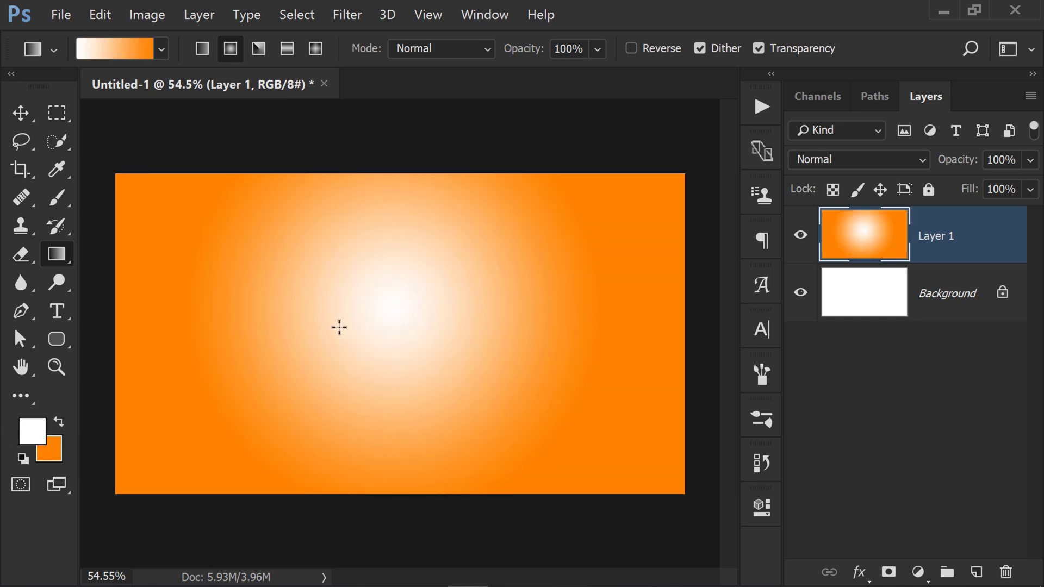
drag(321, 322, 455, 448)
drag(361, 322, 837, 540)
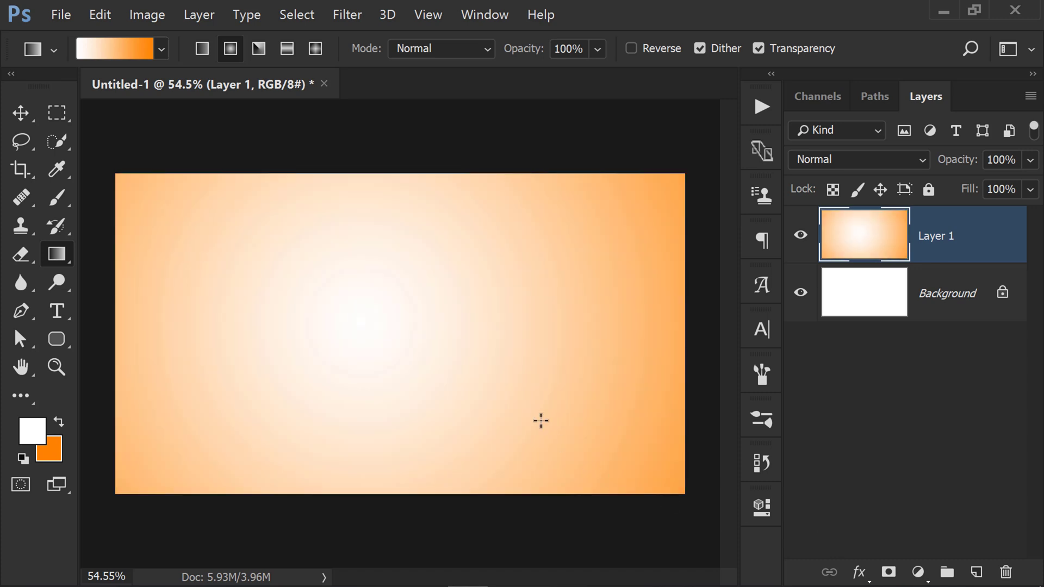
drag(416, 303, 804, 553)
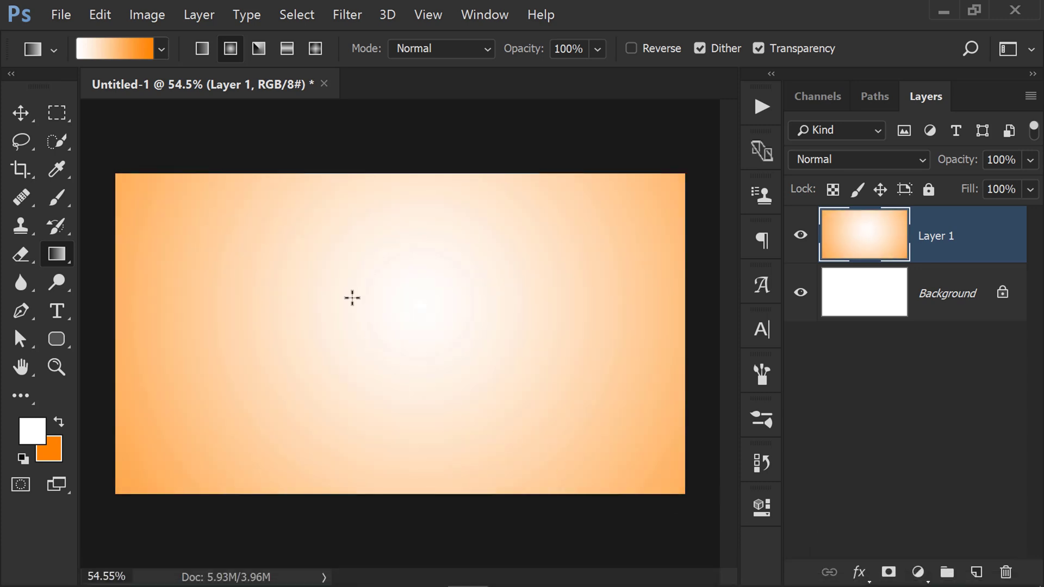
click(59, 422)
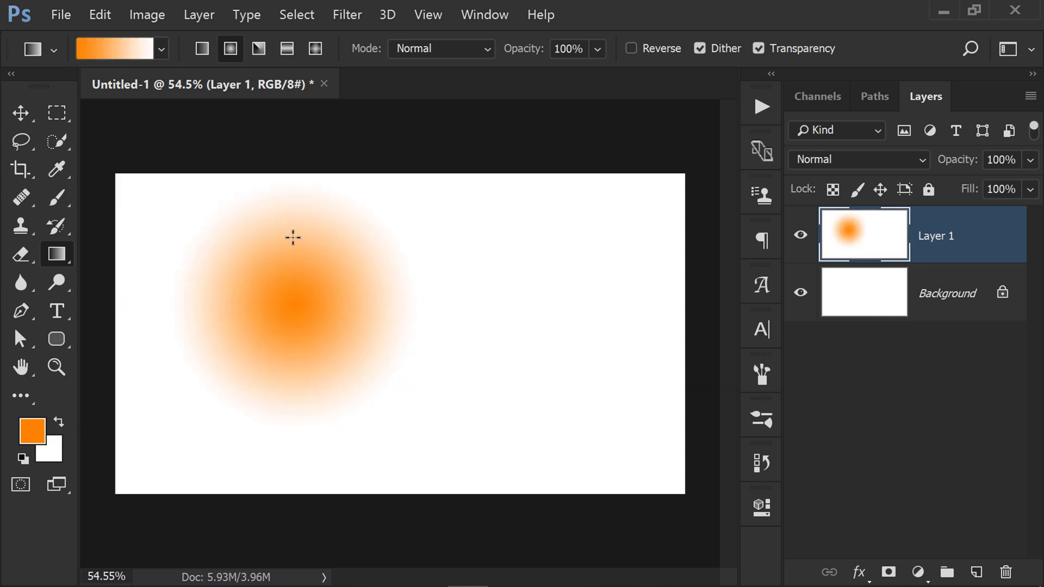
drag(294, 305, 481, 437)
- Draw an Angle gradient on Layer 1, followed by orange-to-white Reflected gradients running diagonally
click(258, 48)
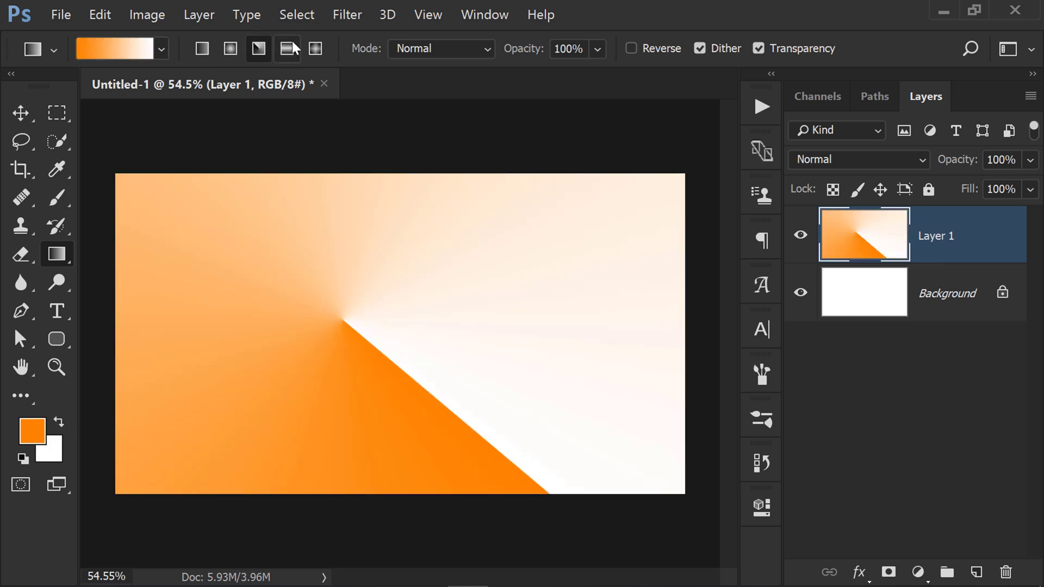
click(287, 48)
drag(331, 333, 431, 366)
mouse_move(396, 335)
mouse_down()
mouse_move(576, 412)
mouse_move(560, 432)
mouse_up()
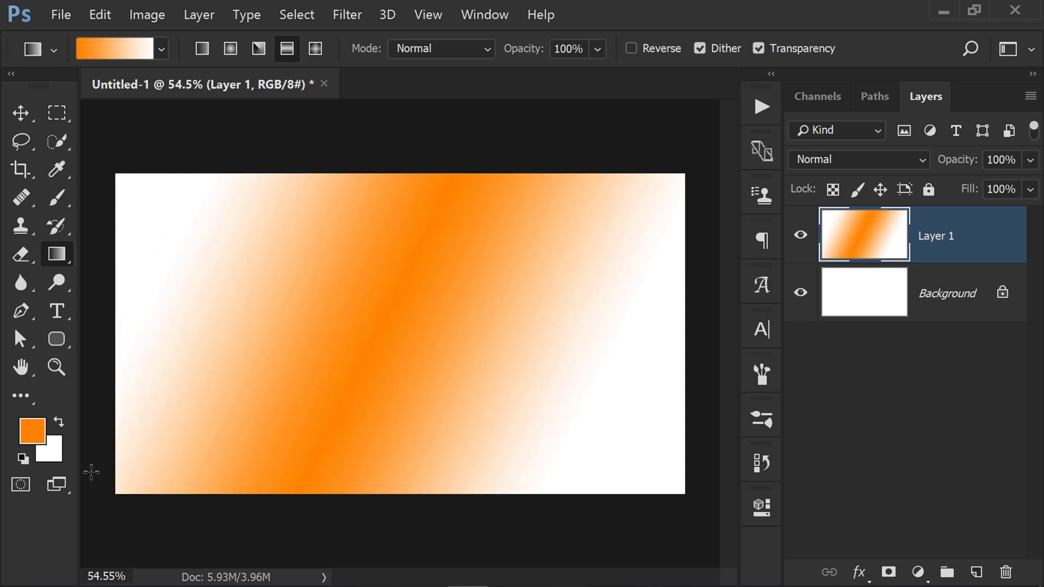
- Set the background color to purple #ab09b5
click(55, 456)
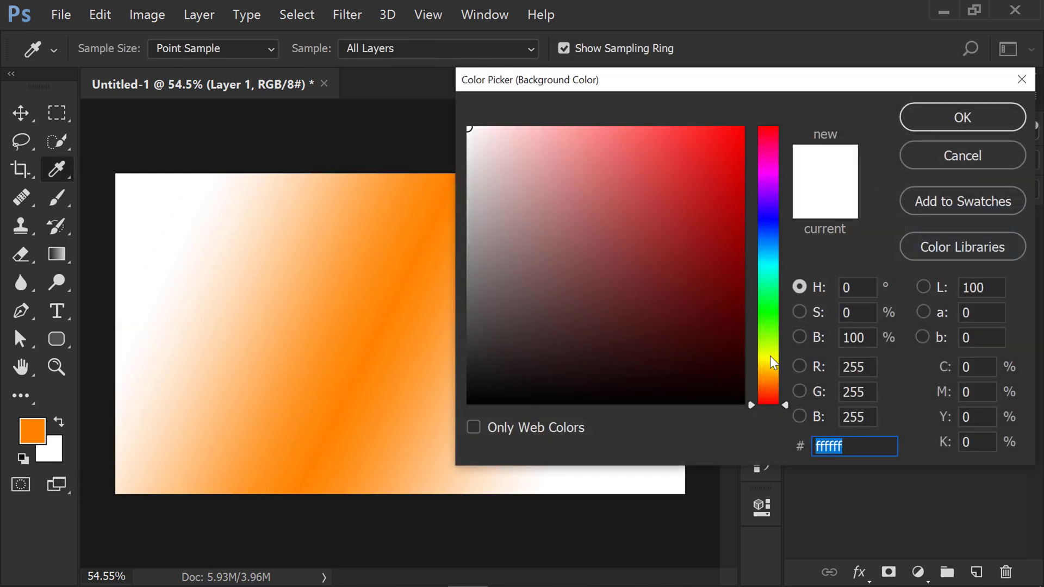
click(768, 176)
click(731, 207)
click(960, 117)
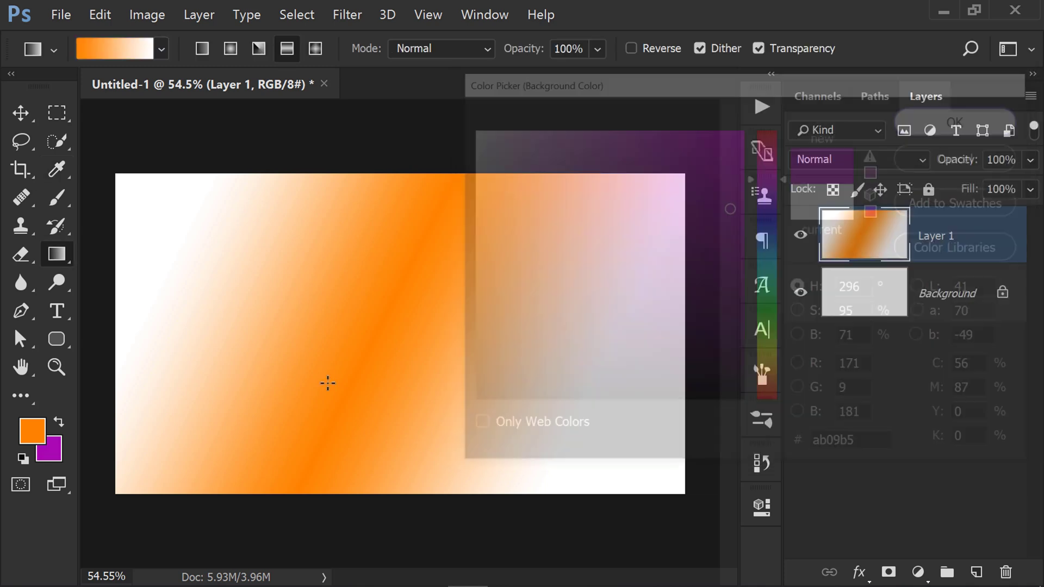
- Draw diagonal Reflected gradients from orange to purple across Layer 1
drag(282, 383, 491, 417)
drag(339, 309, 524, 393)
drag(350, 265, 494, 374)
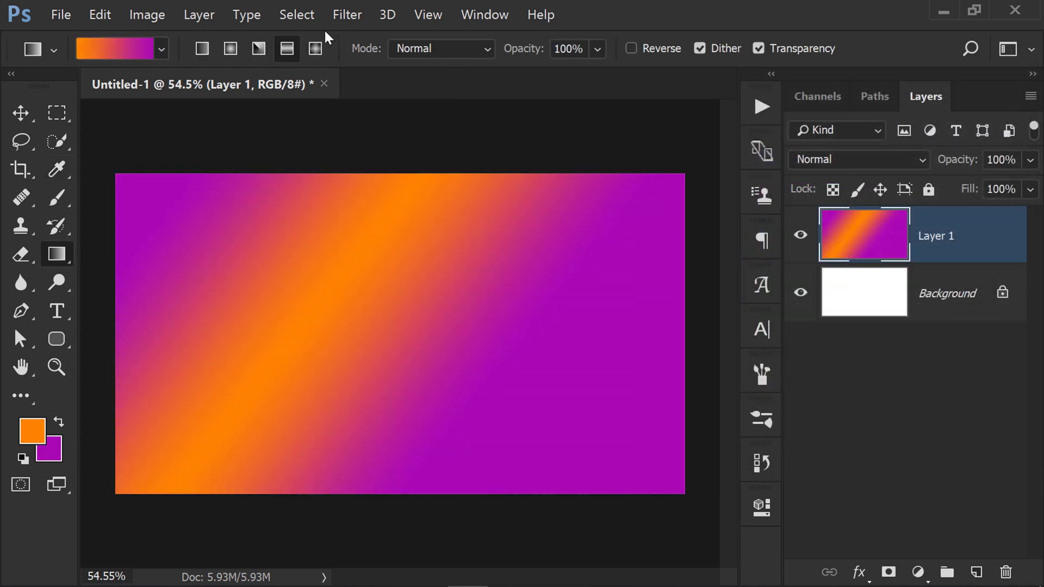
- Use the Diamond gradient type to draw several orange-to-purple diamonds of different sizes and angles on Layer 1
click(315, 48)
drag(344, 280, 245, 316)
drag(268, 279, 349, 387)
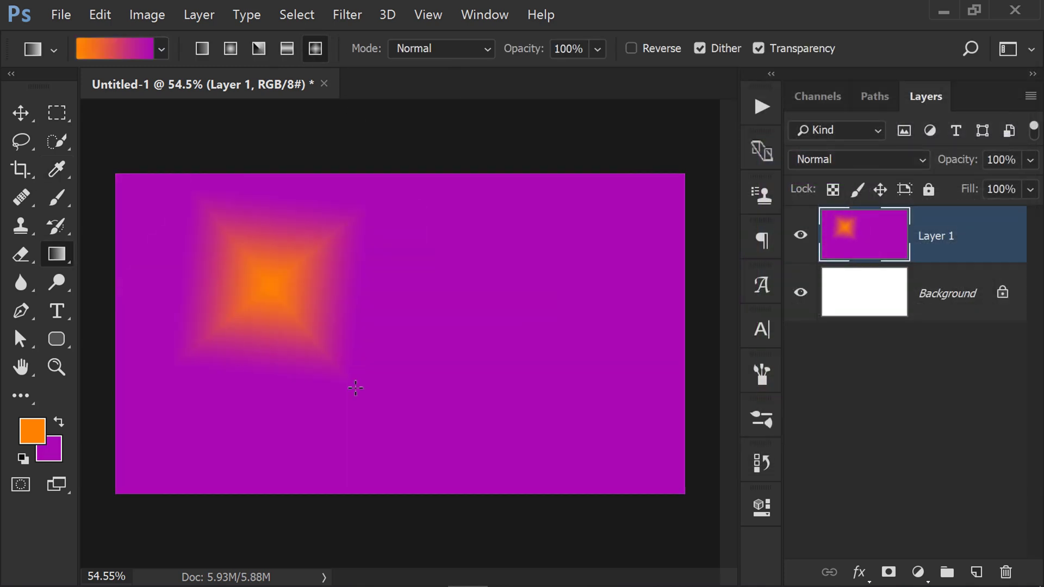
drag(212, 293, 304, 383)
drag(319, 298, 479, 364)
drag(443, 342, 360, 304)
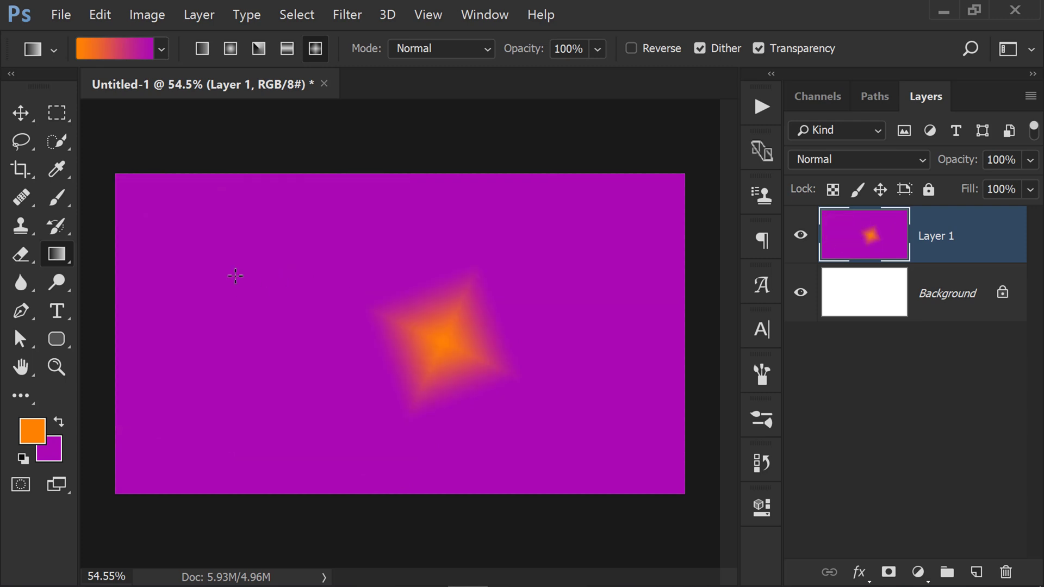
drag(234, 276, 322, 397)
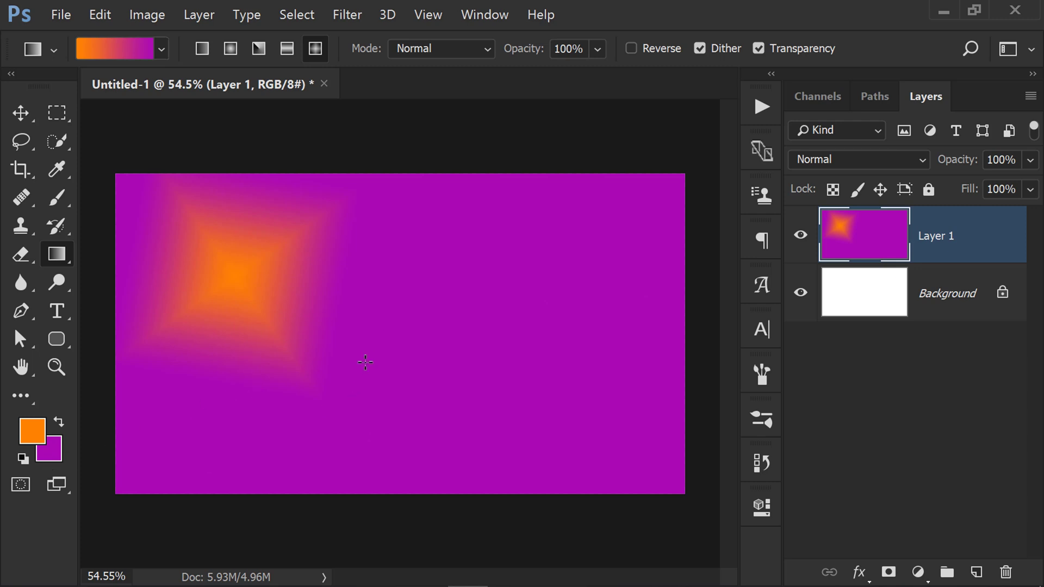
- Choose the Foreground to Transparent preset and add three more orange Diamond gradients to Layer 1
click(161, 48)
click(81, 93)
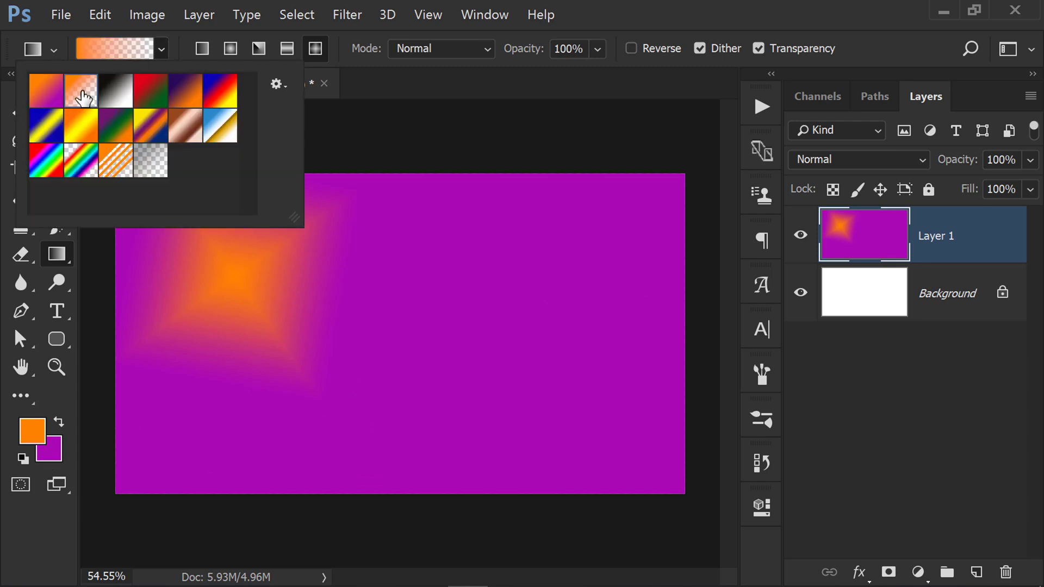
key(Return)
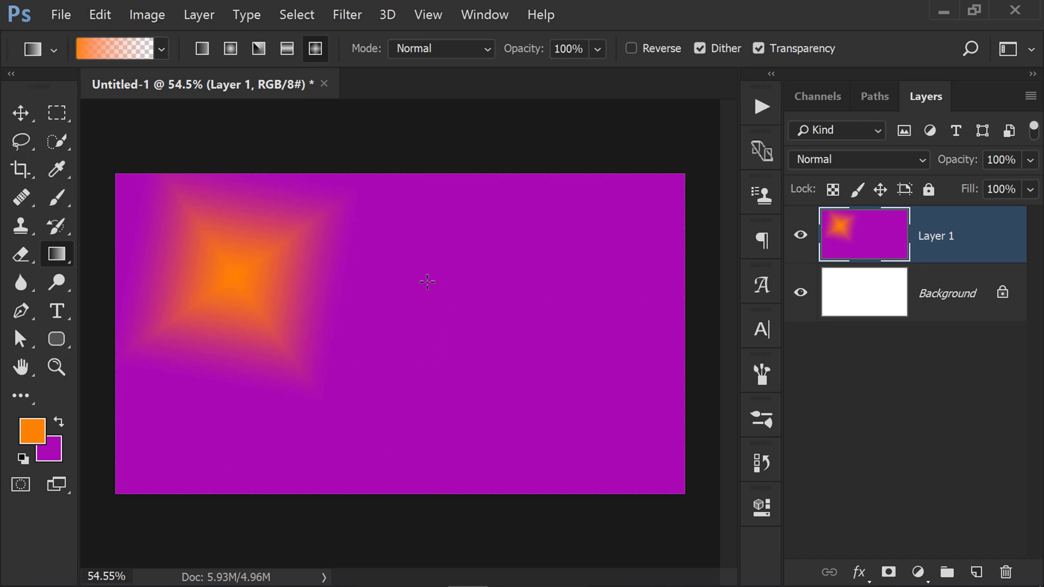
drag(492, 275, 546, 403)
drag(322, 419, 426, 502)
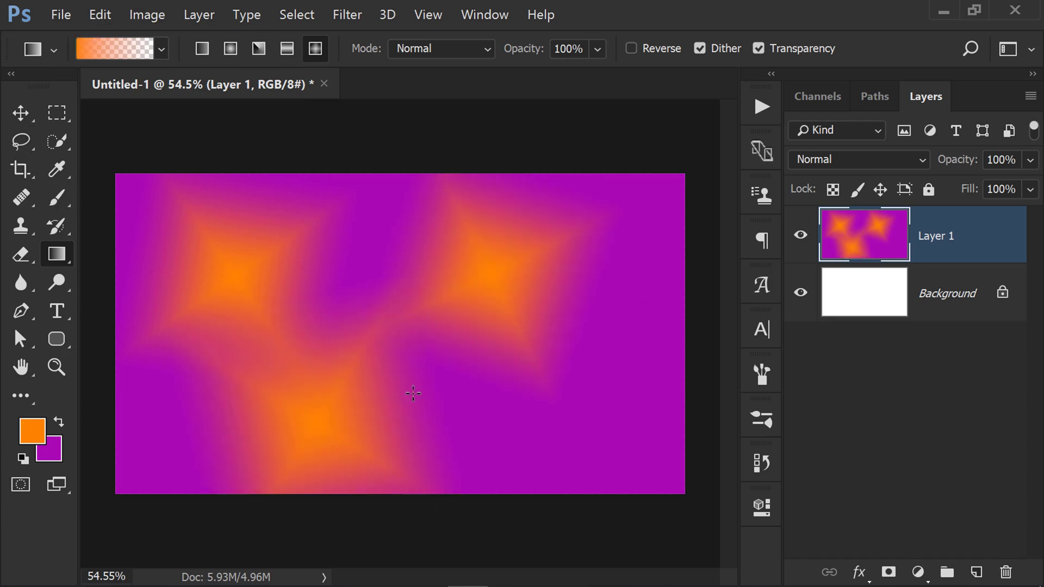
drag(412, 388, 530, 479)
- Add an orange Radial gradient near the upper middle and Linear gradients from the lower corners of Layer 1
click(231, 48)
drag(385, 261, 454, 341)
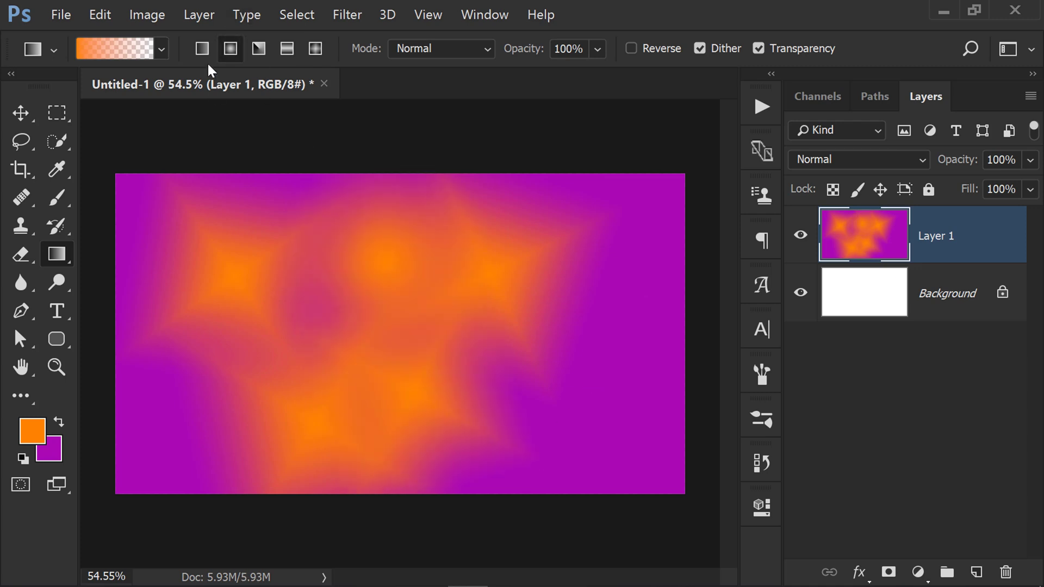
click(202, 48)
drag(670, 496, 463, 279)
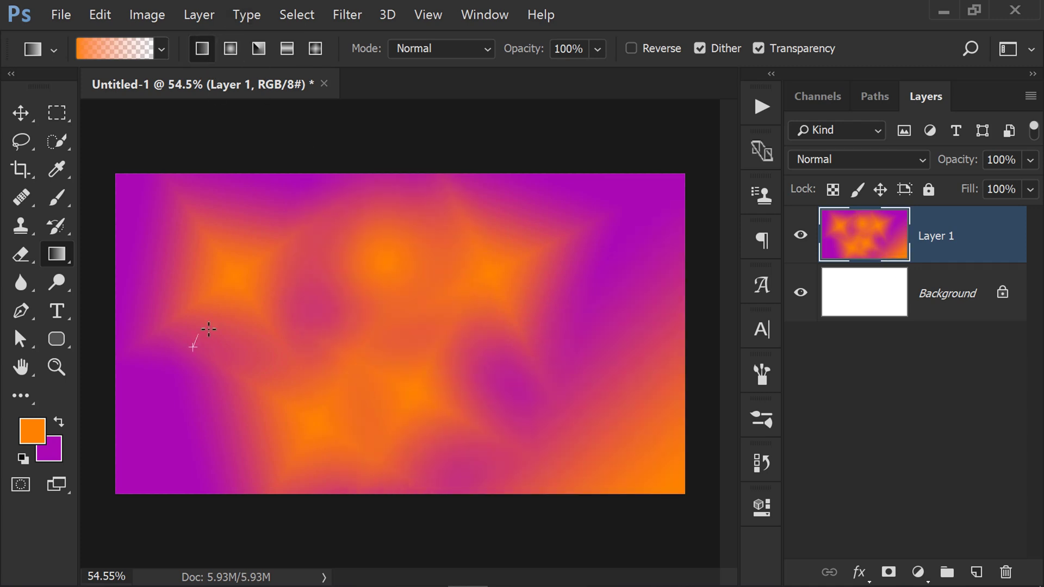
drag(209, 329, 209, 329)
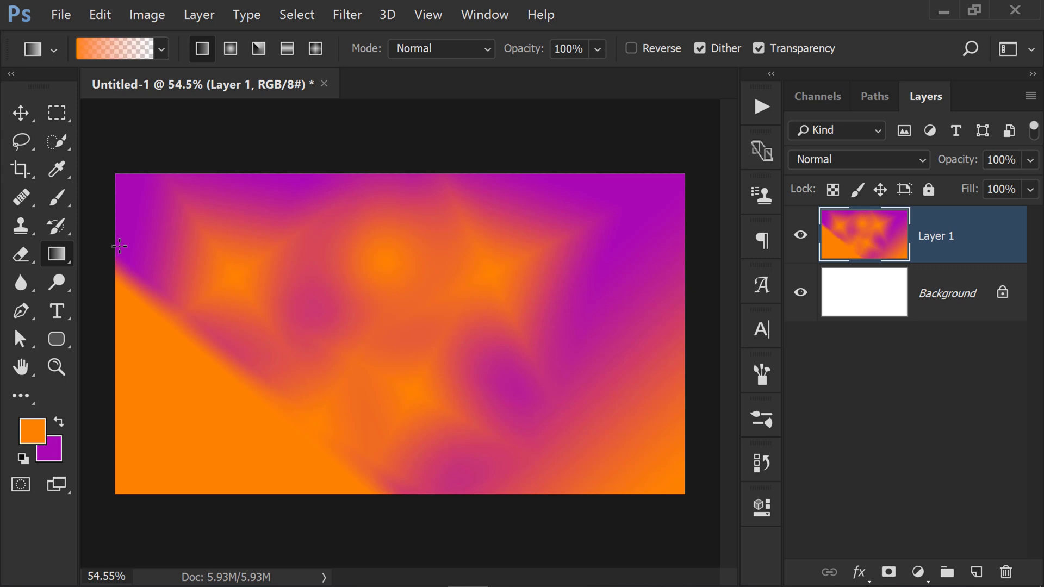
- Replace Layer 1 with a new empty layer and draw a diagonal orange-to-transparent linear gradient across it
key(Delete)
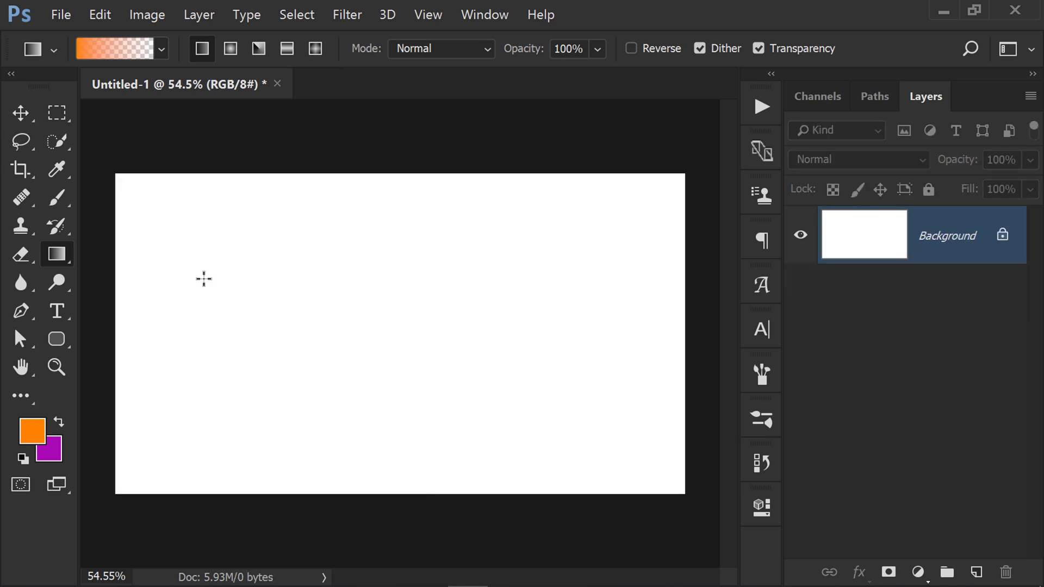
key(ctrl+alt+shift+n)
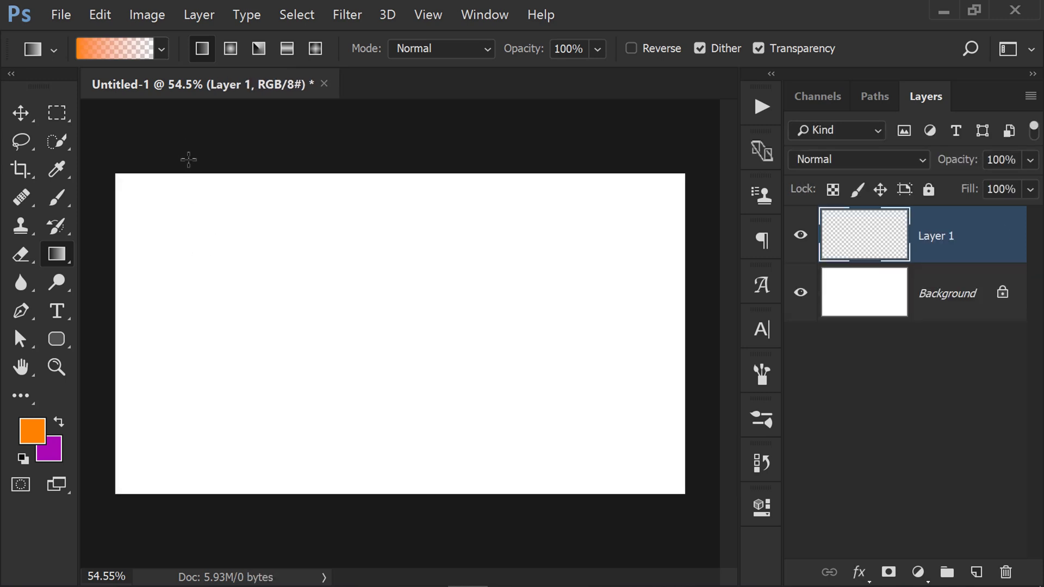
drag(468, 439, 468, 438)
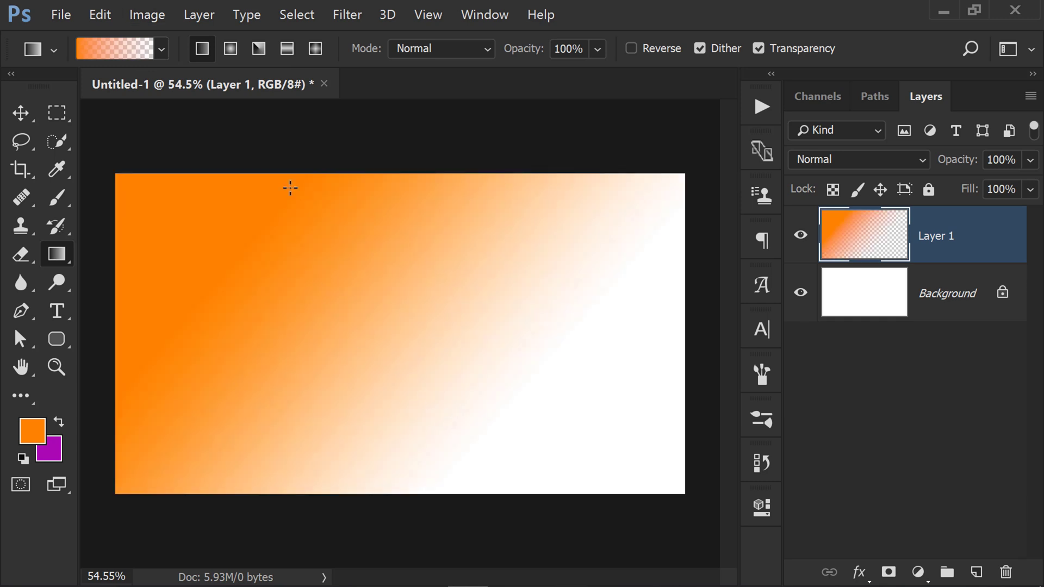
- Set the gradient's blending mode to Multiply and draw two gradients over the existing one on Layer 1
click(437, 49)
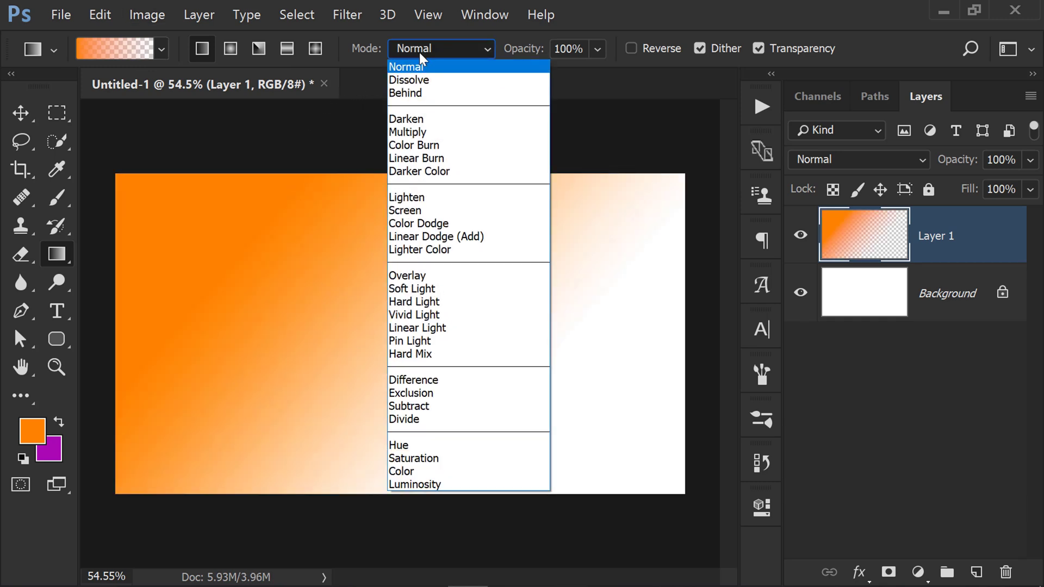
click(420, 51)
click(419, 52)
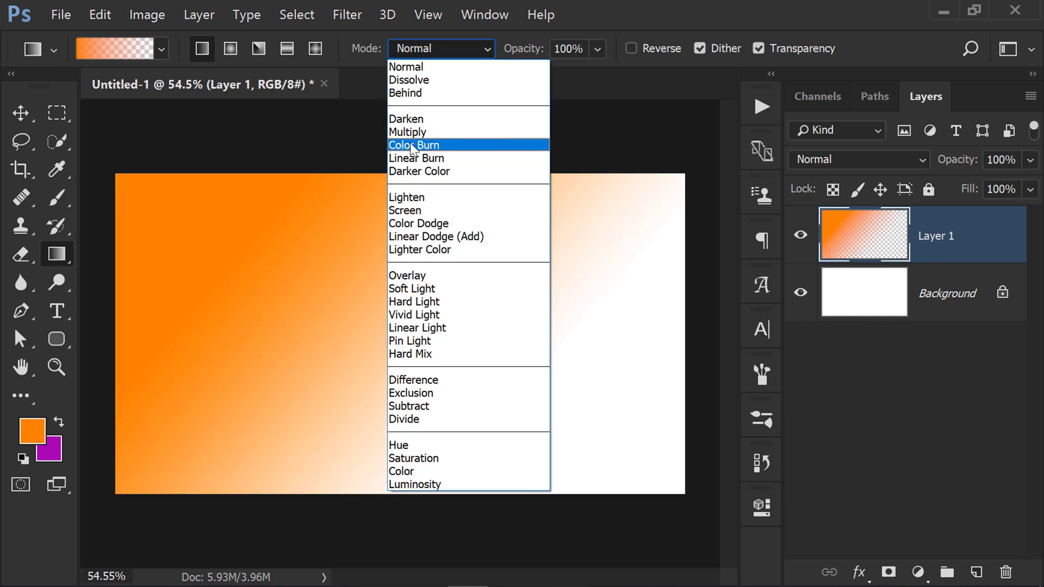
click(407, 131)
drag(289, 279, 451, 414)
drag(400, 350, 368, 242)
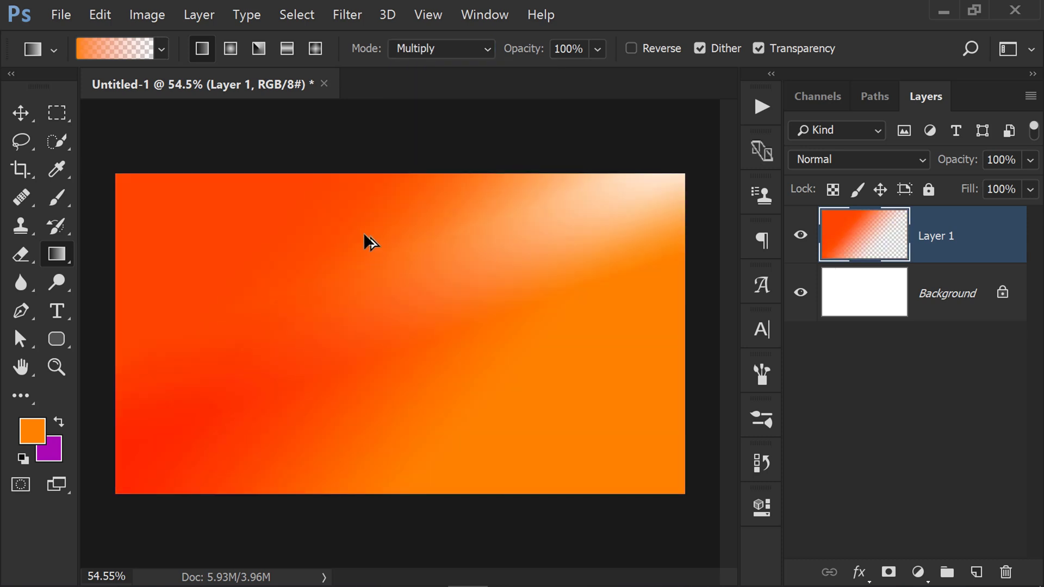
- Undo the Multiply gradients and set the gradient's blending mode back to Normal
key(ctrl+z)
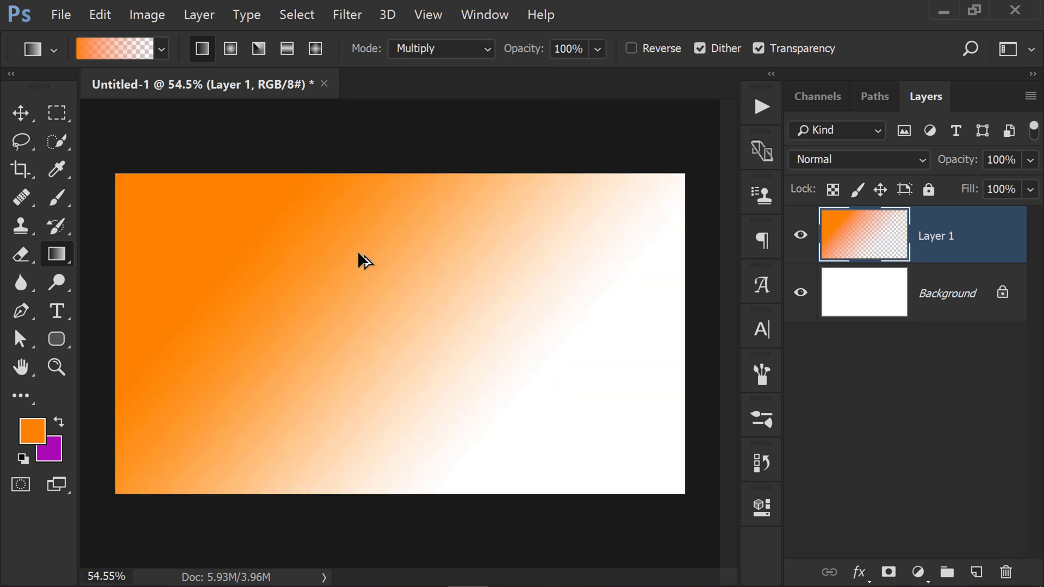
click(429, 56)
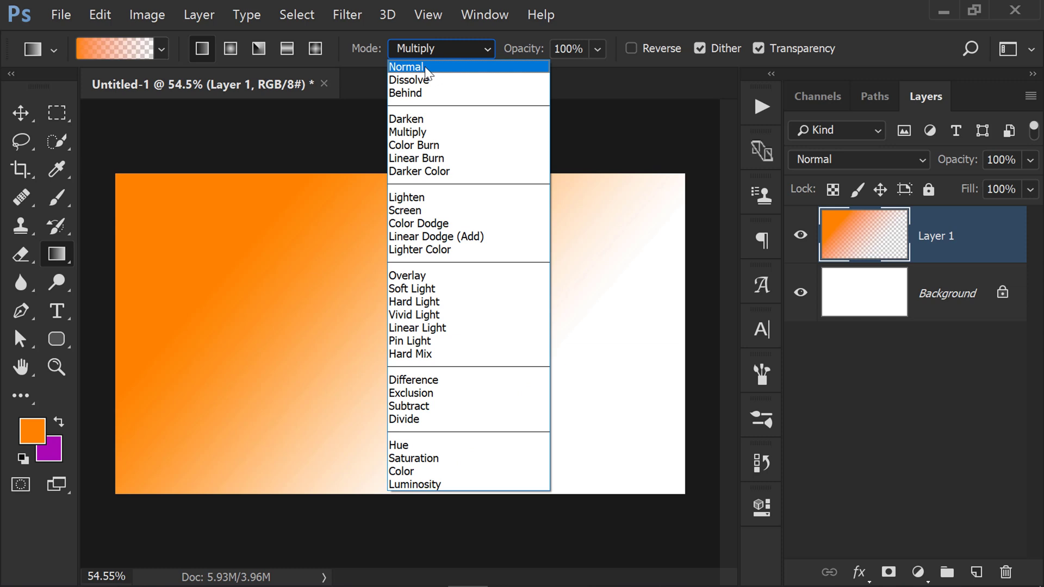
click(429, 74)
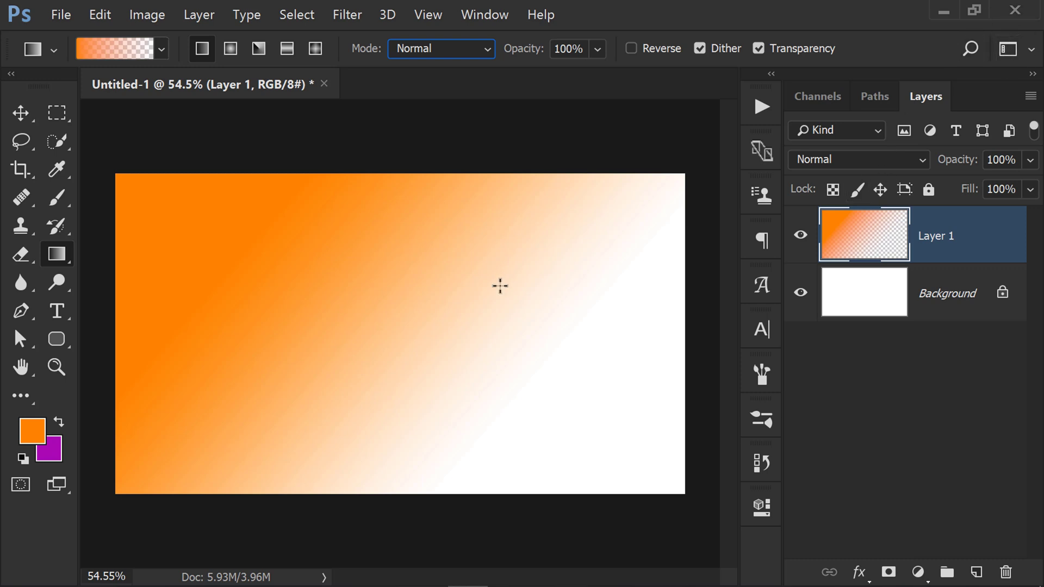
key(Escape)
- On a new layer with Layer 1 hidden, draw a diagonal orange-to-transparent linear gradient at 29% opacity
click(598, 54)
drag(595, 75, 526, 75)
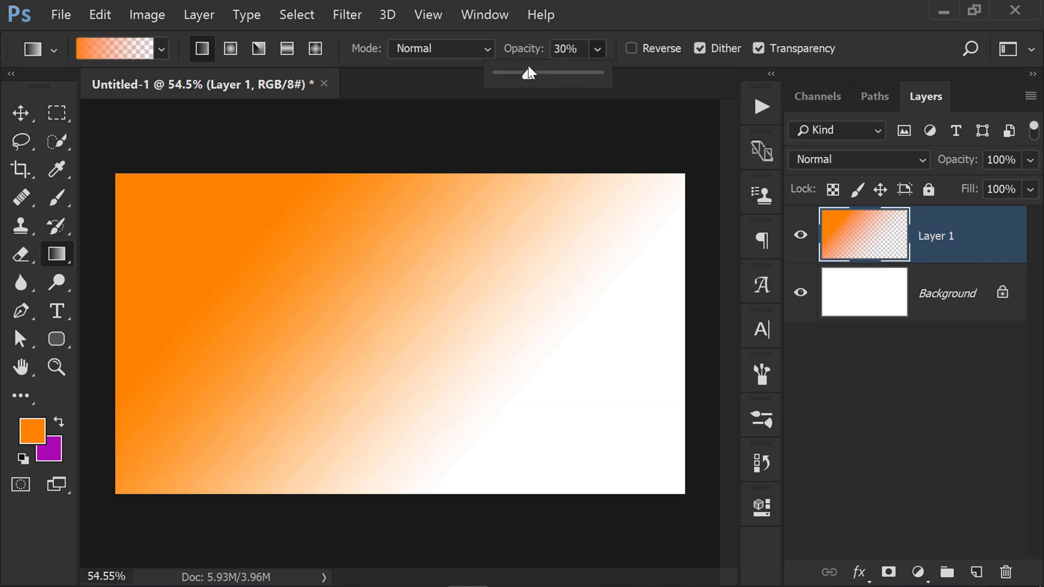
key(ctrl+shift+alt+n)
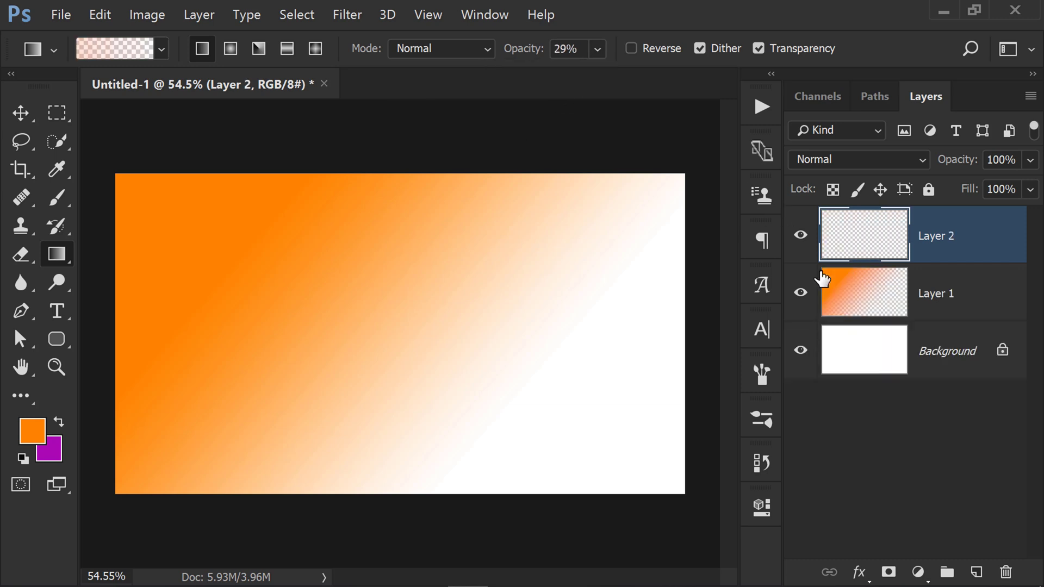
click(806, 296)
drag(347, 252, 427, 375)
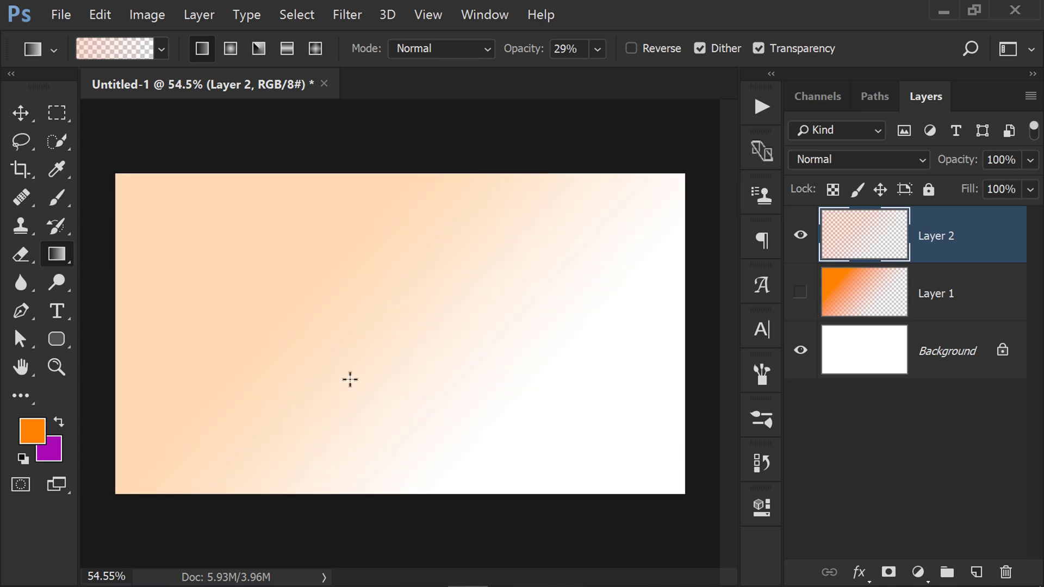
- Draw five more overlapping diagonal orange-to-transparent gradients at 29% opacity on Layer 2 to build up the color
drag(289, 307, 453, 386)
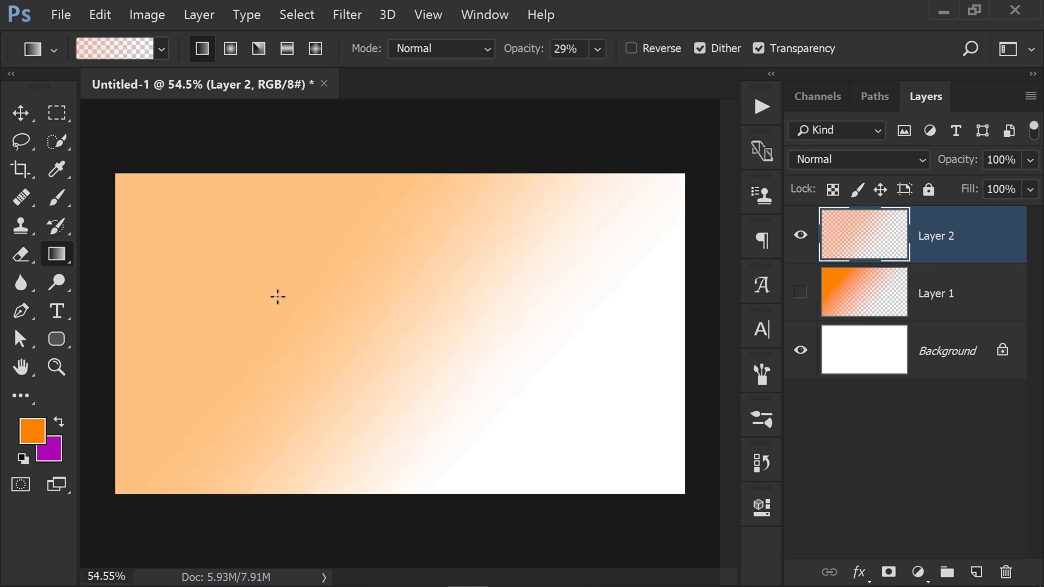
drag(278, 297, 375, 356)
drag(294, 305, 416, 375)
drag(311, 319, 415, 379)
drag(258, 291, 356, 391)
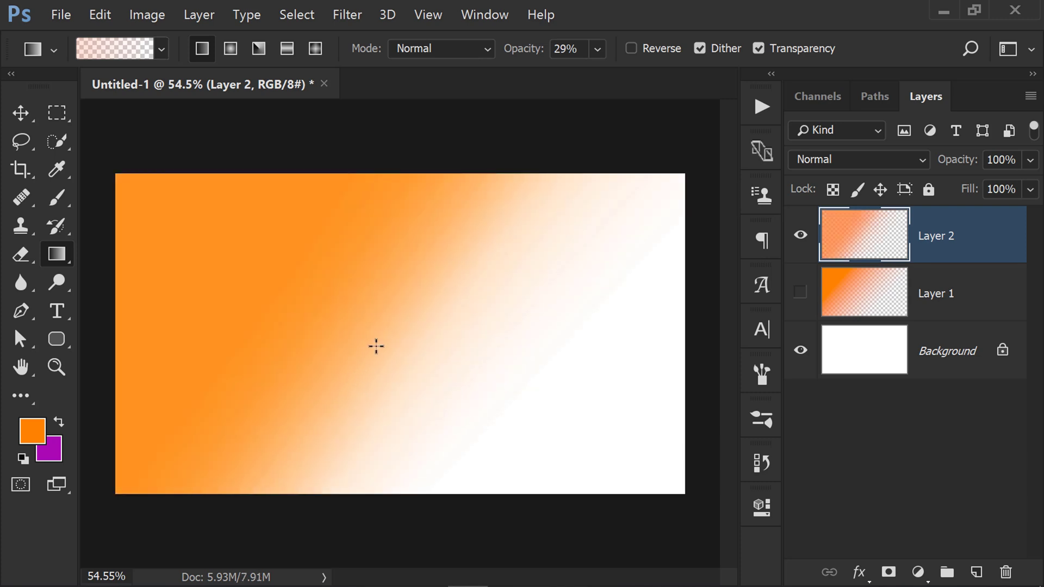
- Delete Layer 2 and make Layer 1 visible again
key(Delete)
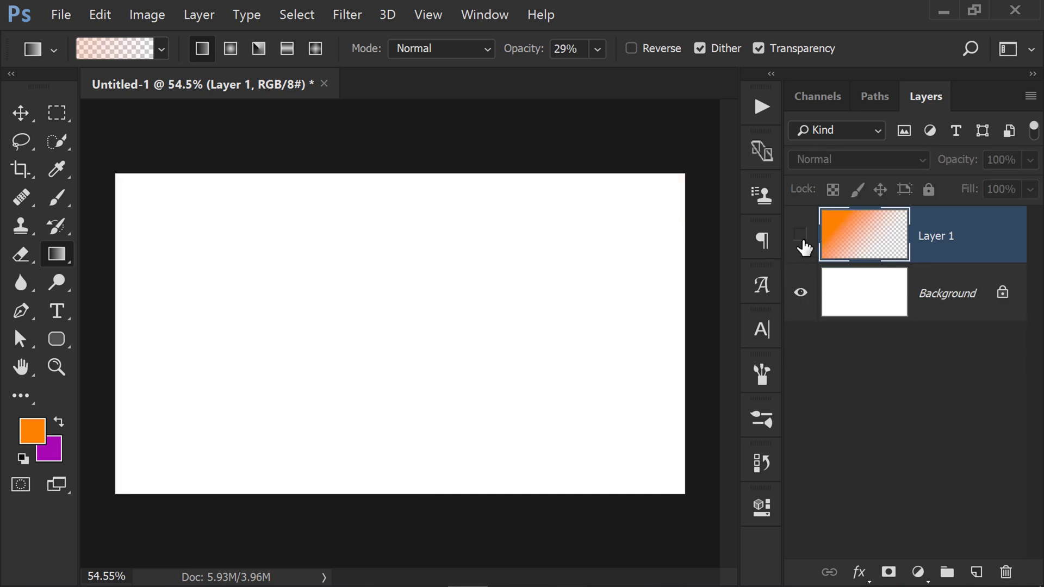
click(800, 237)
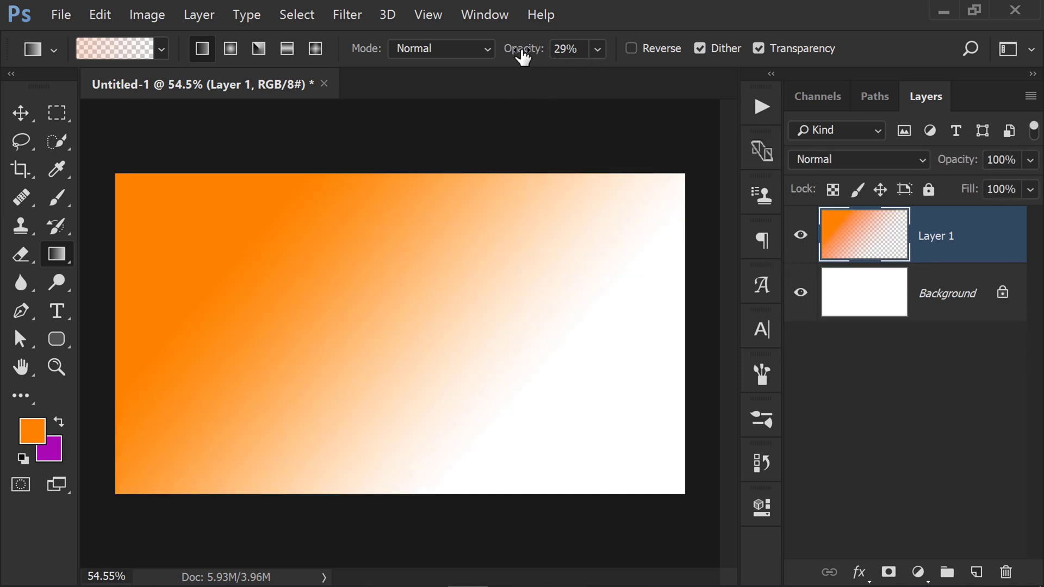
- Set the gradient's opacity to 100% and draw a diagonal orange-to-purple linear gradient over Layer 1 with the Foreground to Background preset
drag(522, 51, 664, 51)
click(641, 47)
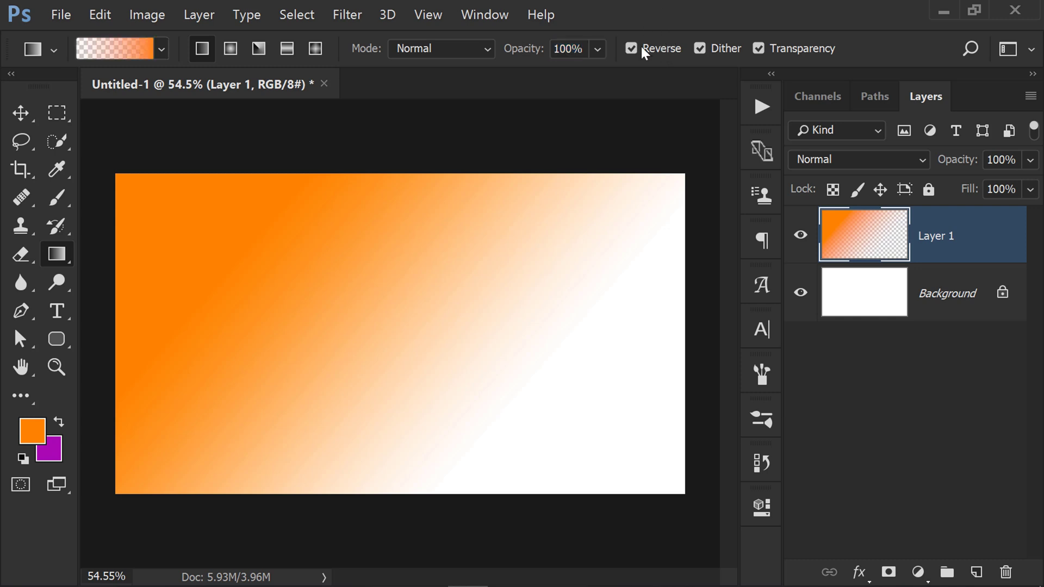
click(641, 47)
key(x)
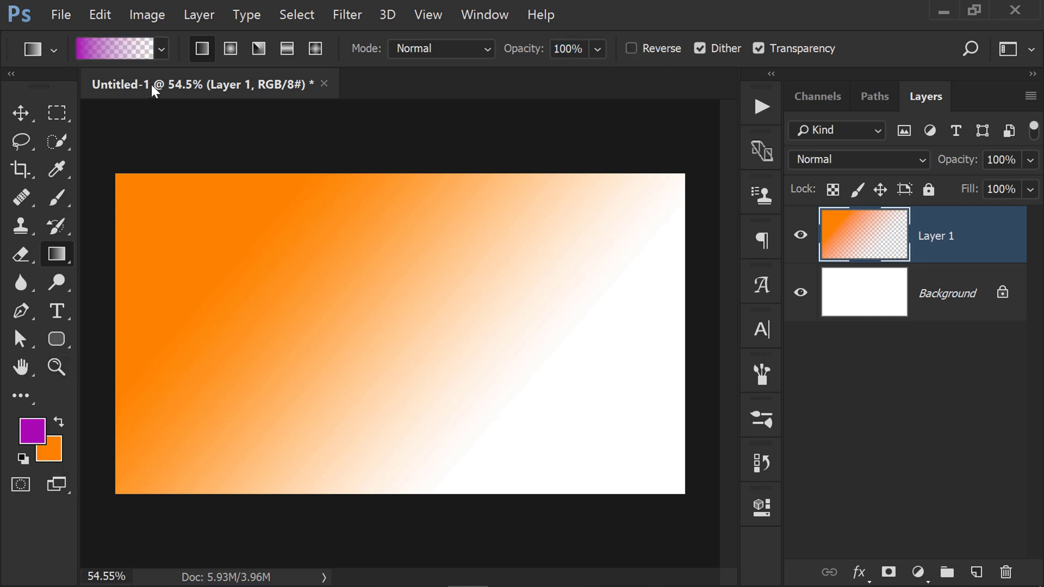
click(162, 49)
click(46, 90)
click(568, 3)
key(x)
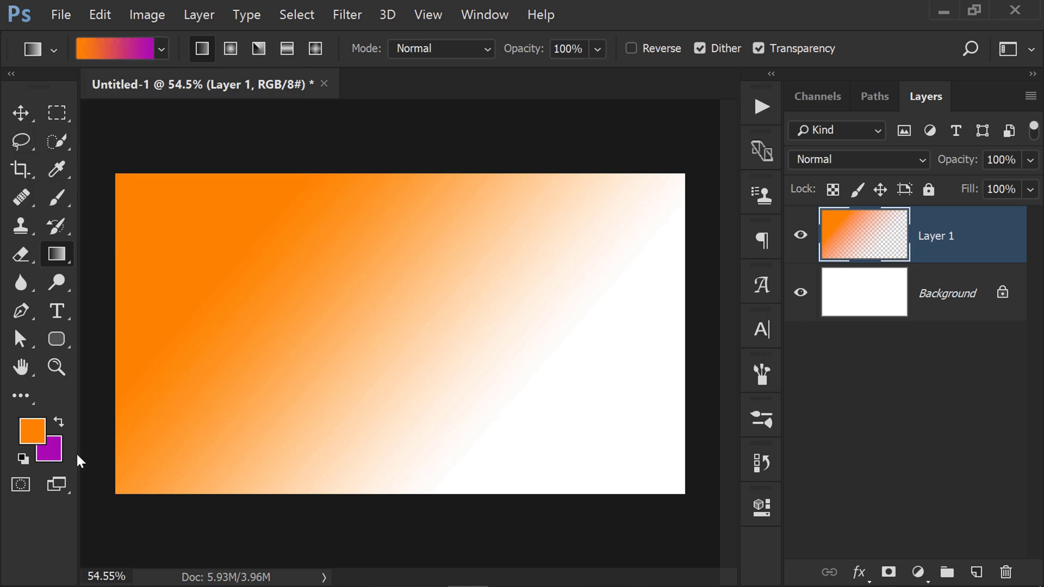
drag(234, 355, 450, 452)
drag(293, 314, 594, 488)
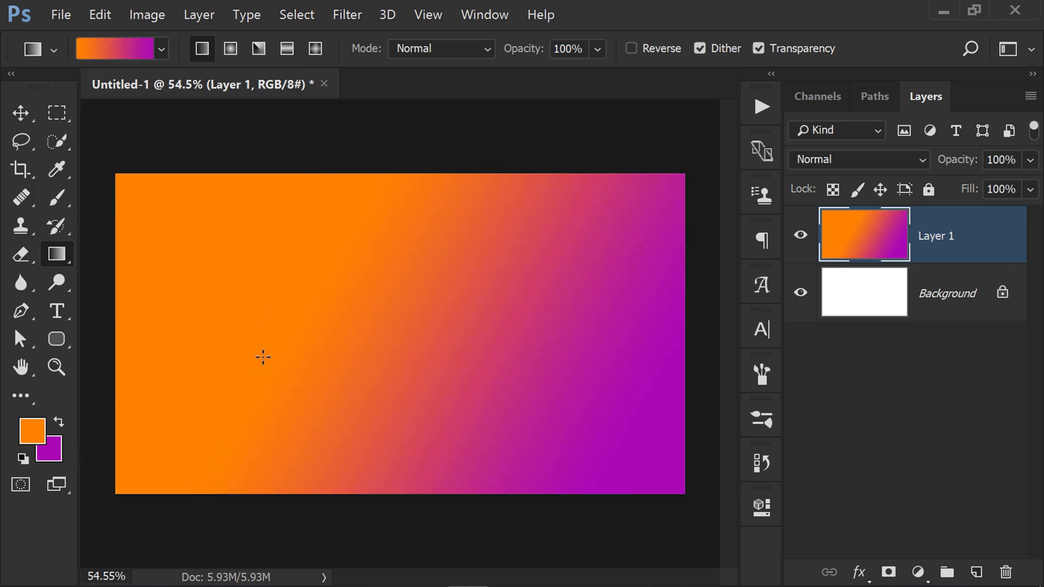
- Swap the foreground and background colors and draw diagonal gradients over Layer 1, first without and then with the Reverse option
key(x)
drag(212, 285, 477, 435)
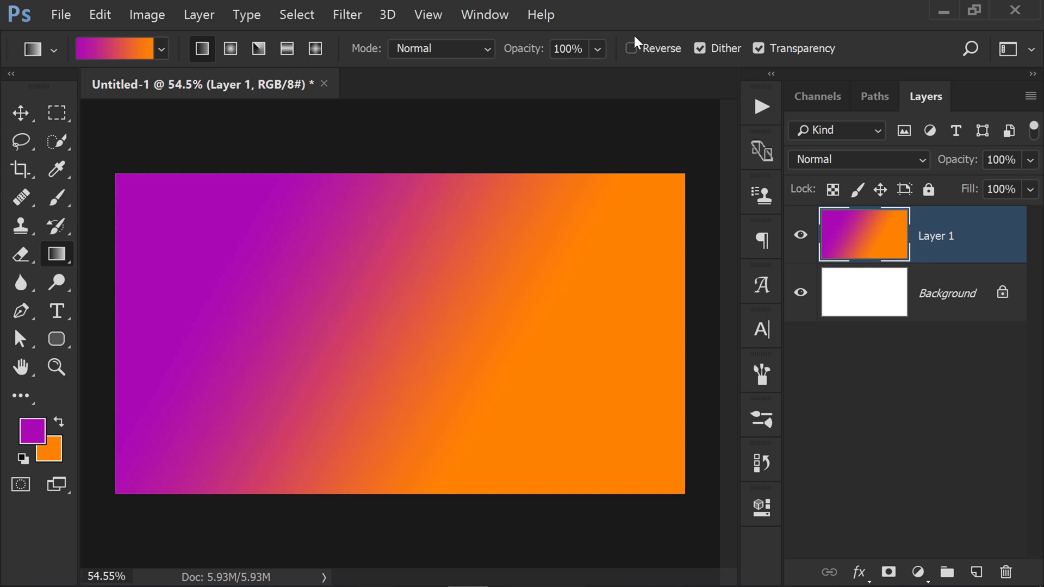
click(645, 50)
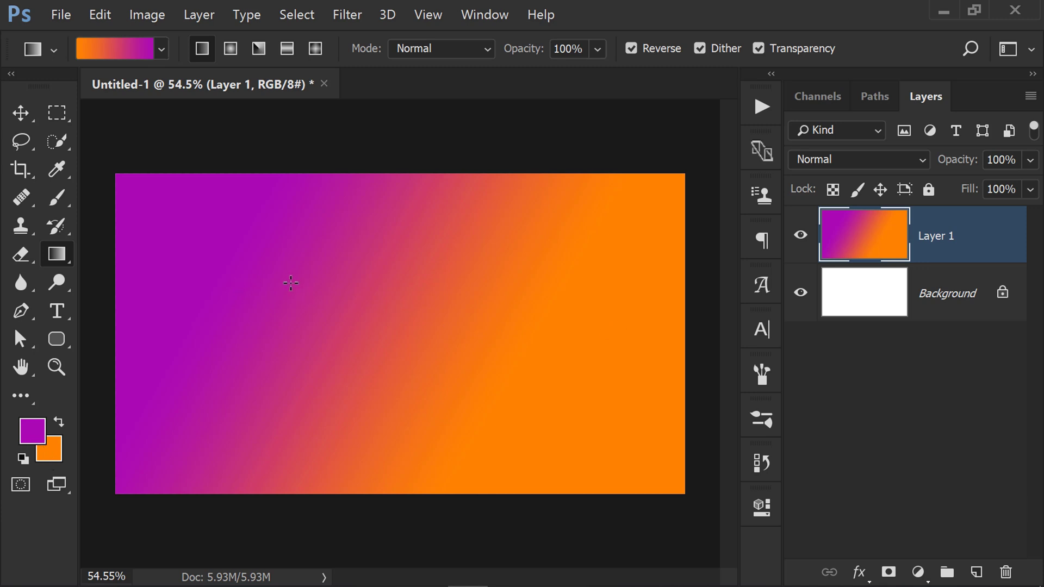
drag(293, 281, 513, 426)
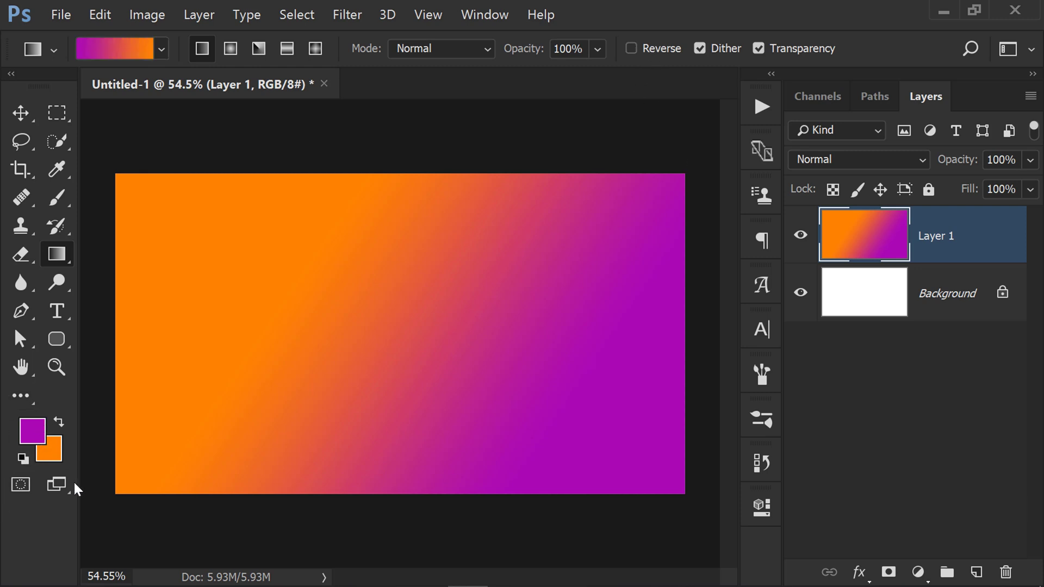
- Reset the colors to default black and white and draw a diagonal black-to-white linear gradient over Layer 1
key(x)
key(x)
key(d)
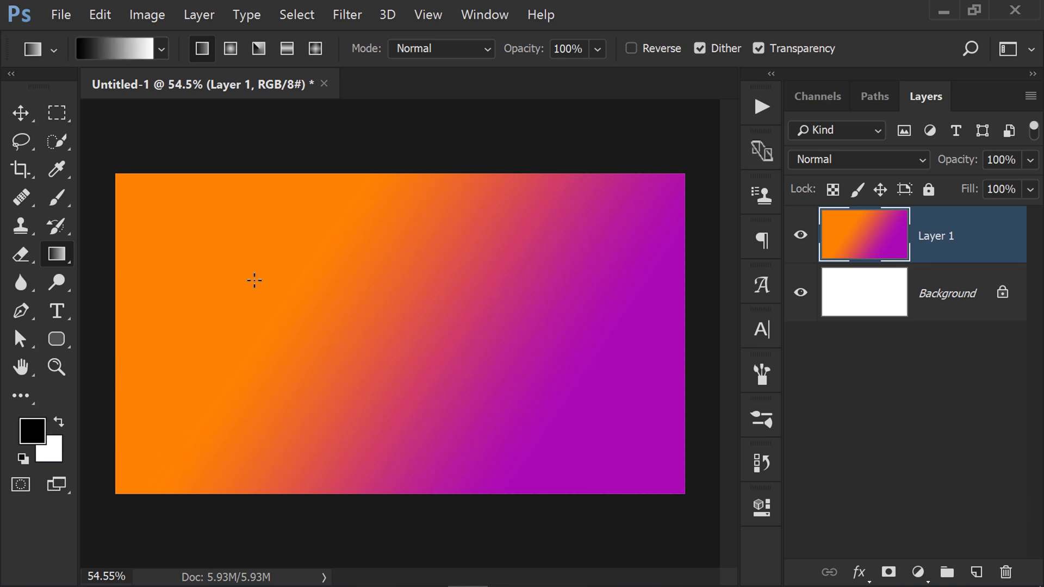
drag(256, 269, 594, 434)
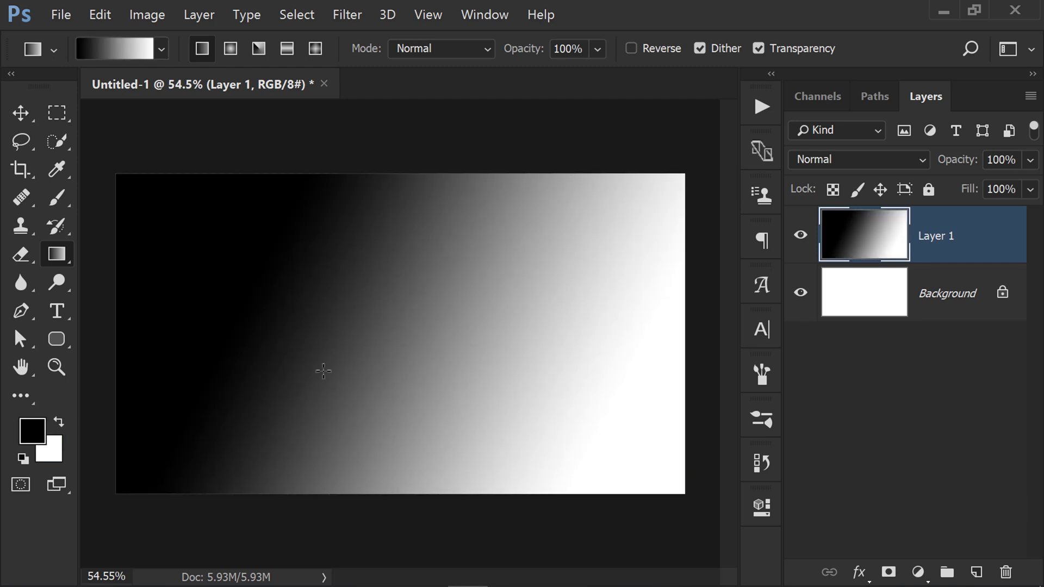
key(ctrl+z)
key(ctrl+z)
drag(291, 215, 471, 391)
drag(308, 321, 505, 391)
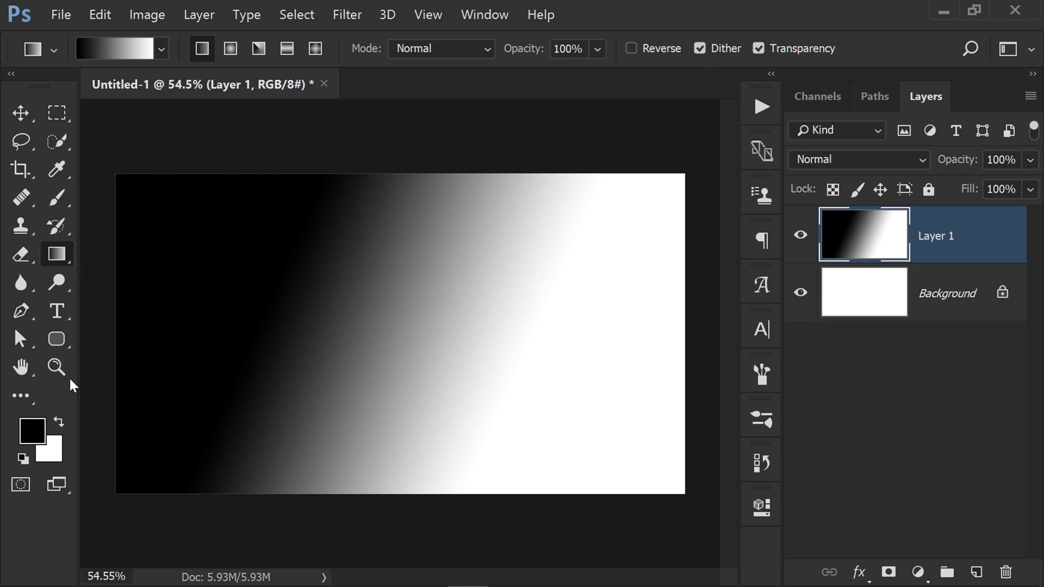
- Set the foreground color to orange, hex ffa800
click(24, 441)
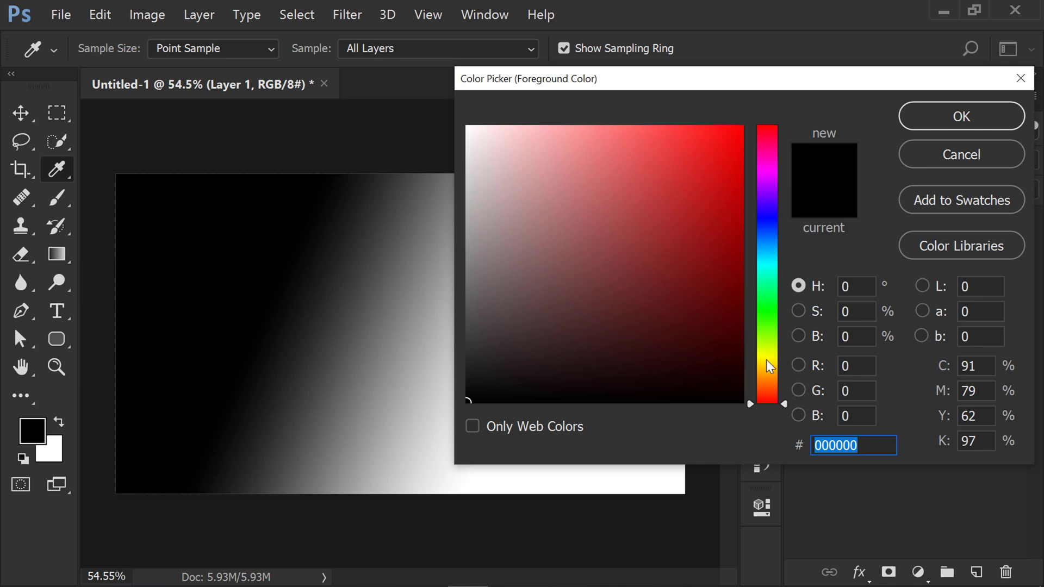
click(766, 373)
text(ffa800)
click(961, 117)
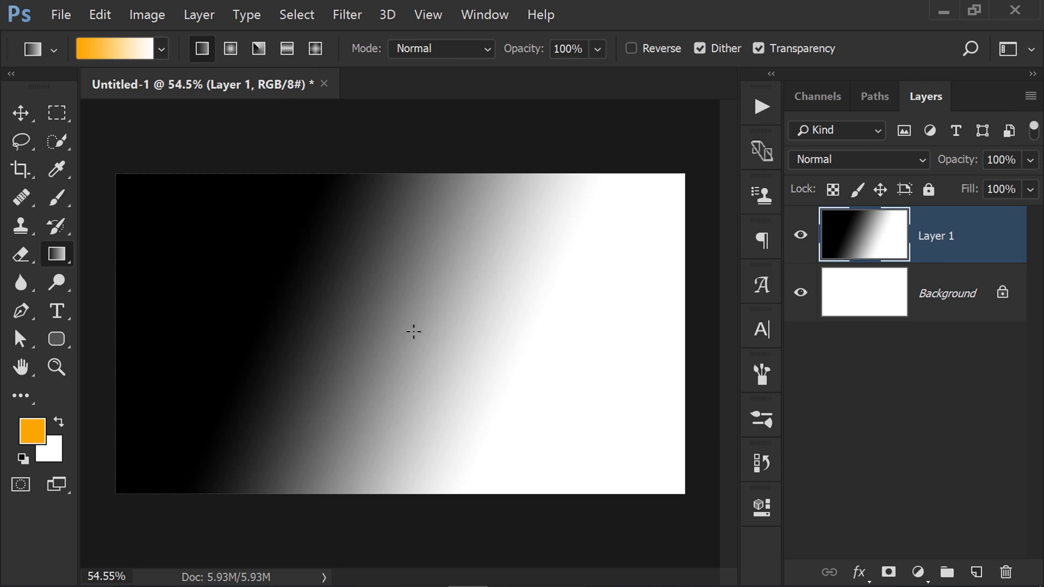
- Draw two diagonal gradients over Layer 1 with the transparent rainbow preset and undo both
click(160, 54)
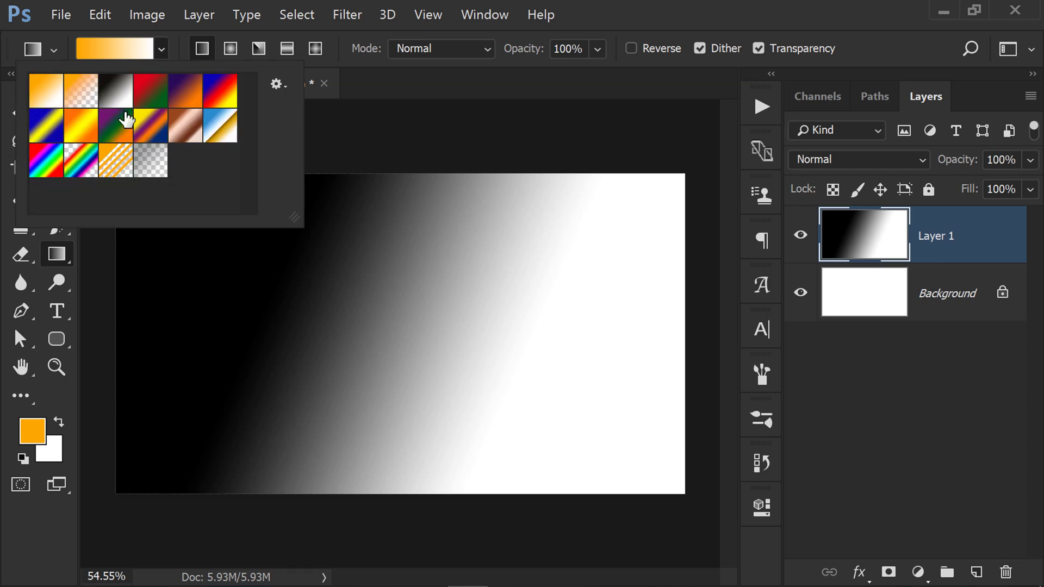
click(82, 163)
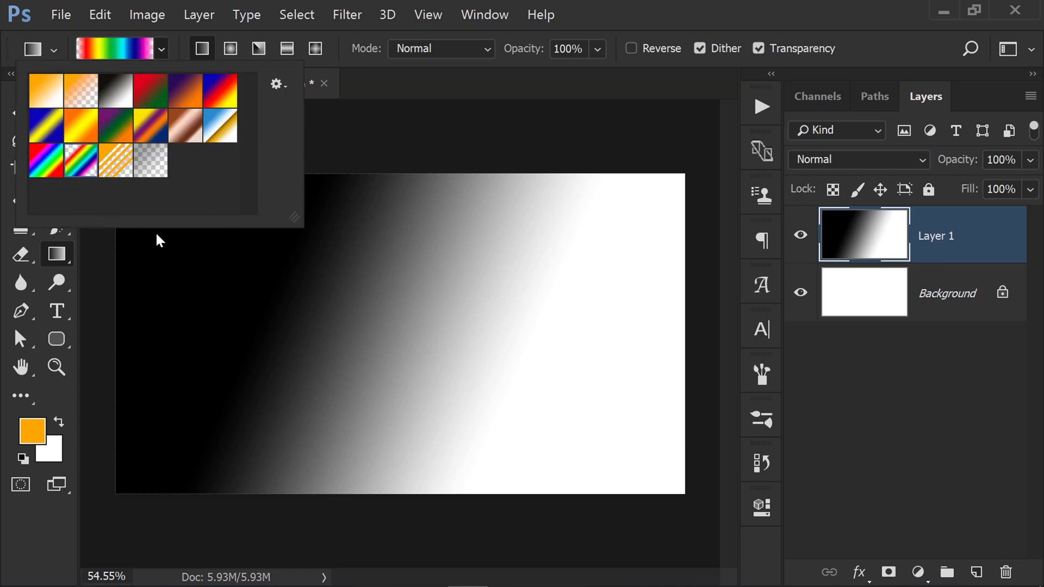
drag(346, 320, 488, 417)
drag(244, 273, 399, 371)
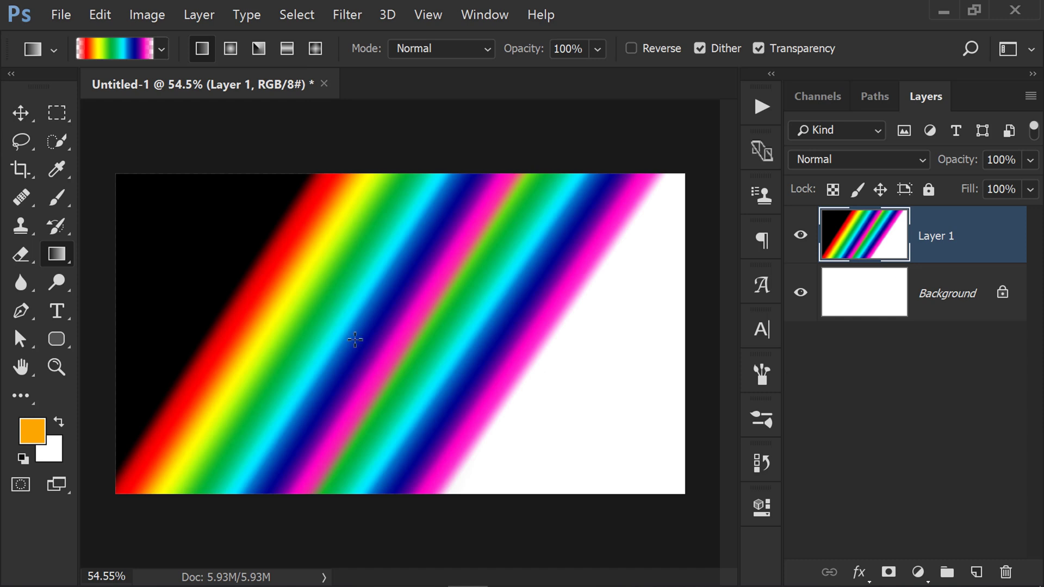
key(ctrl+alt+z)
key(ctrl+alt+z)
- Draw one diagonal gradient over Layer 1 with the orange transparent stripes preset and undo it
click(161, 49)
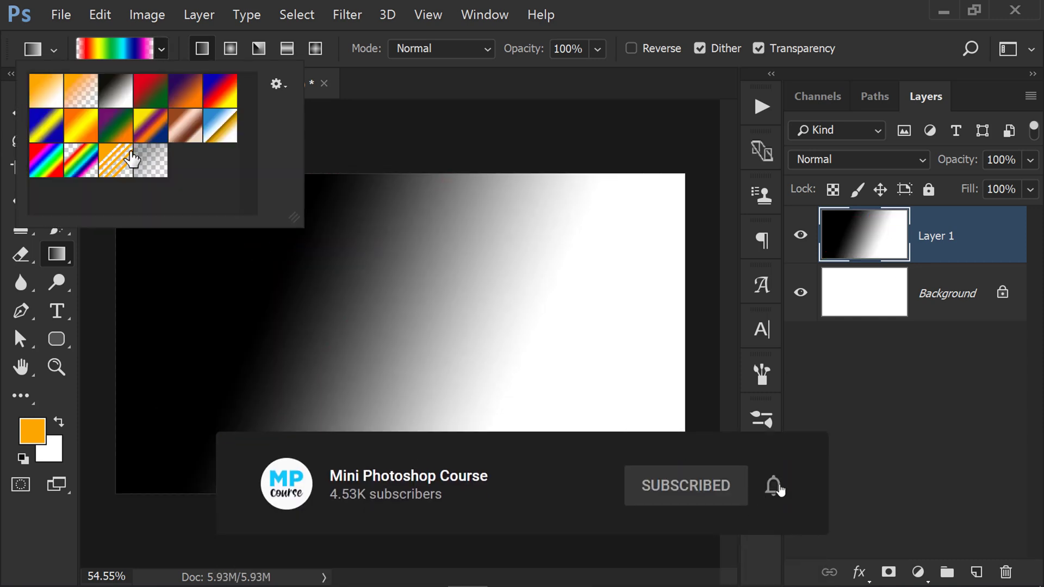
click(132, 158)
drag(333, 272, 429, 354)
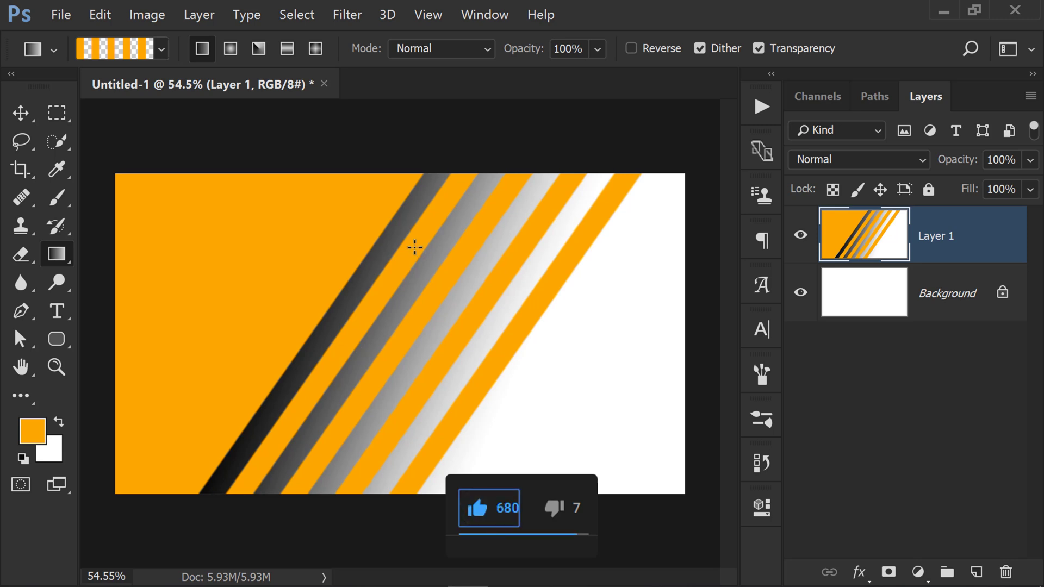
key(ctrl+z)
- Try the gray transparent preset and the red-to-green preset, draw a diagonal red-to-green gradient over Layer 1 and undo it
click(160, 48)
click(151, 160)
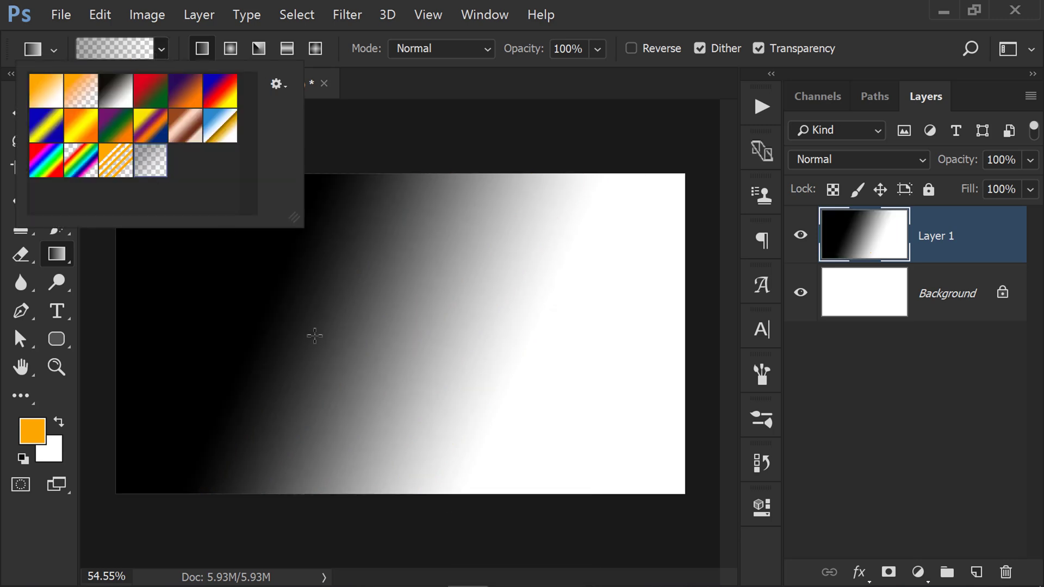
click(312, 334)
click(161, 49)
click(163, 93)
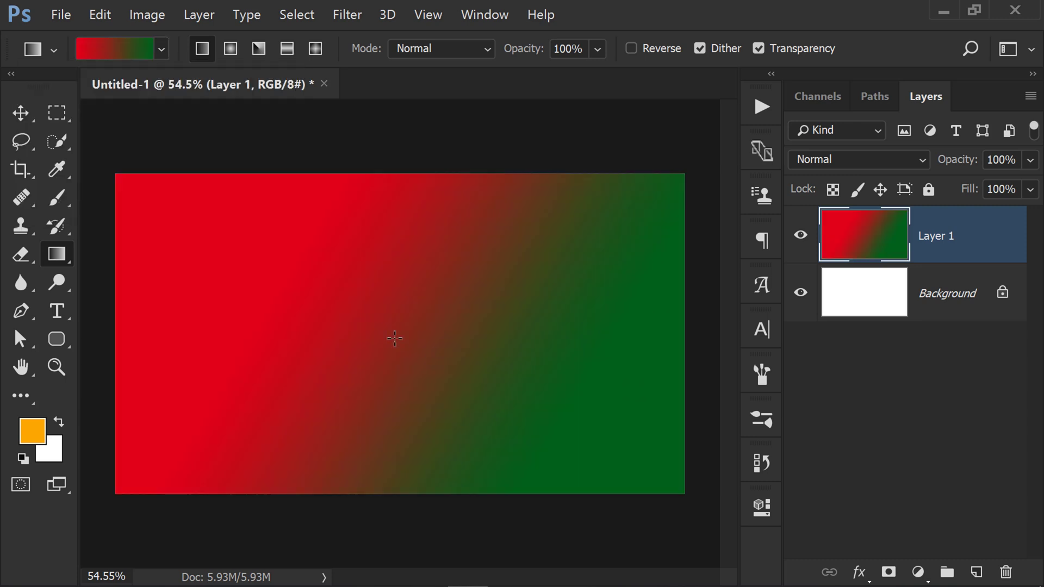
key(ctrl+z)
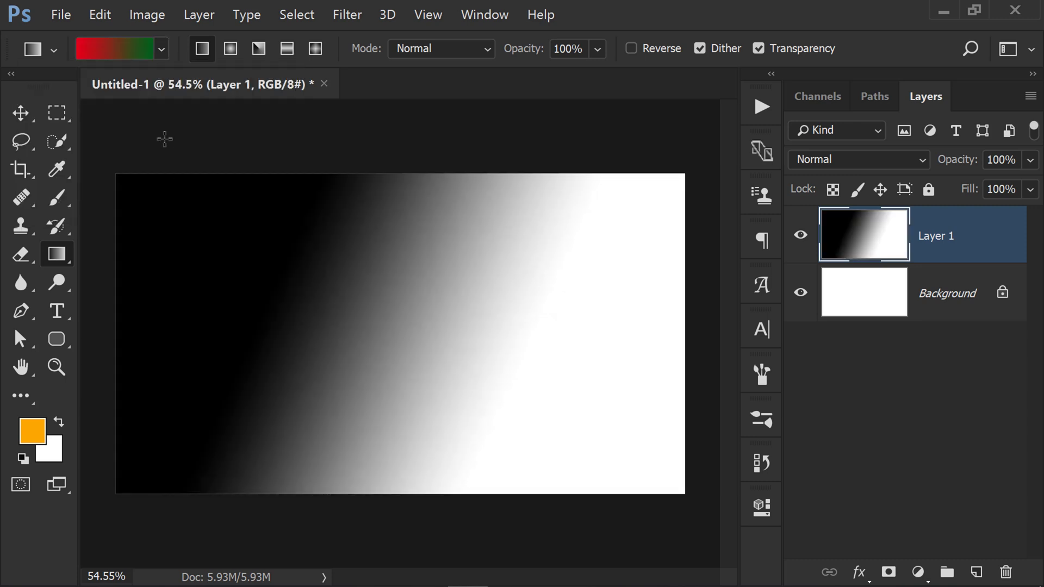
- Choose the orange-to-white Foreground to Background preset and open it in the Gradient Editor
click(161, 49)
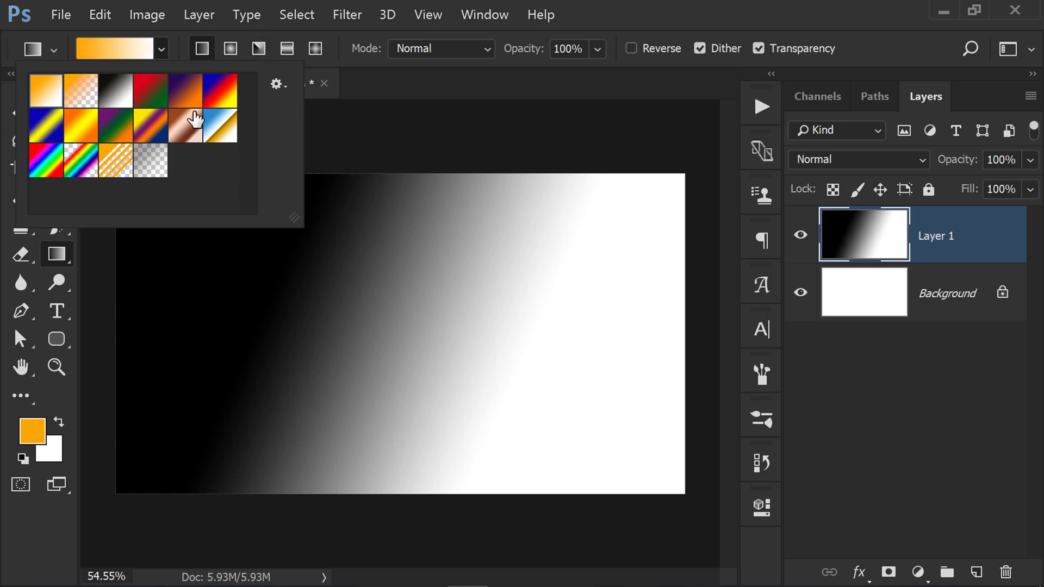
click(632, 3)
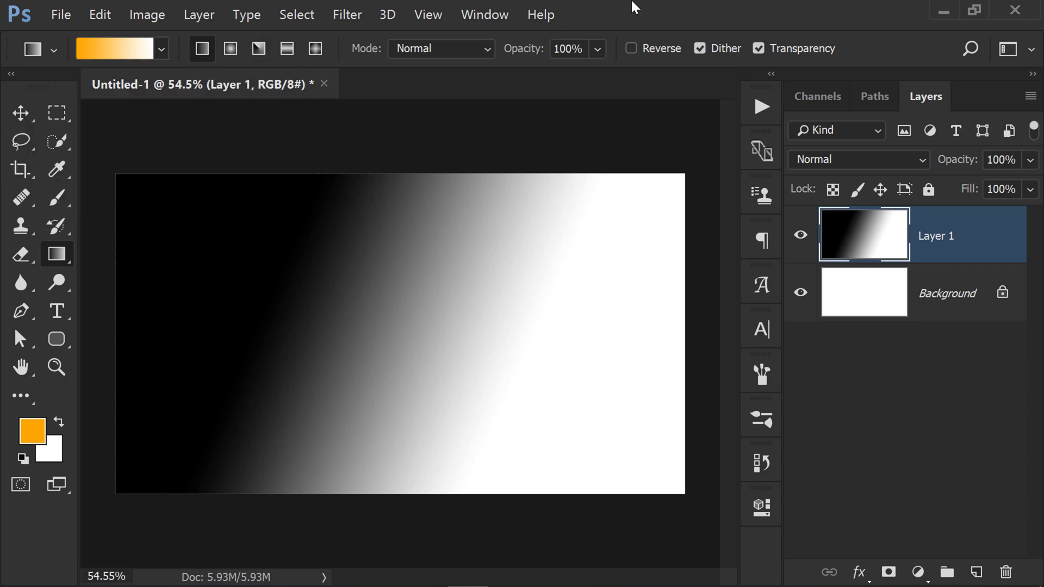
click(161, 49)
click(162, 49)
click(124, 54)
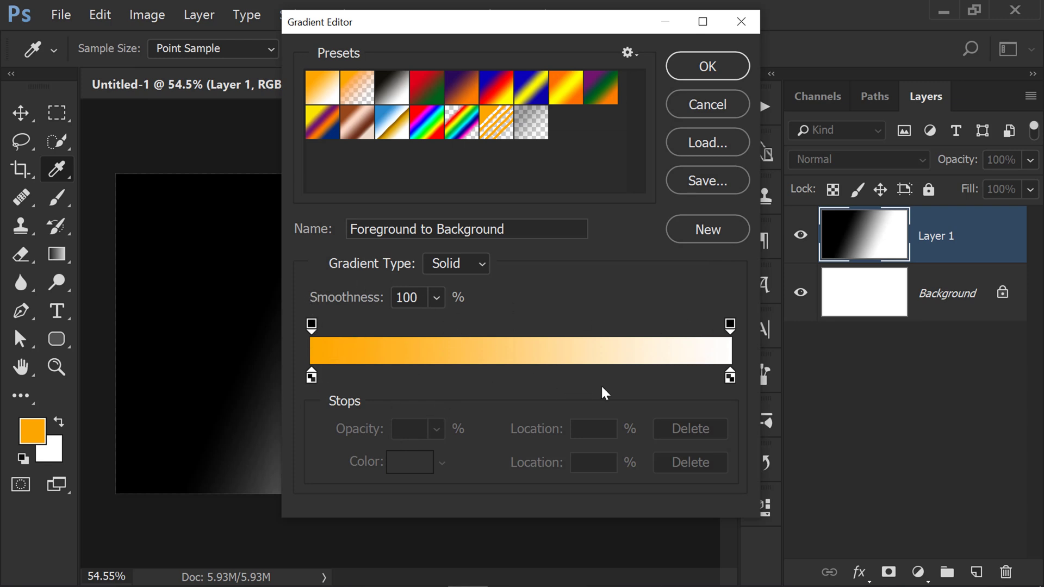
- Try moving the gradient's starting orange color stop, including to 10%, delete the stop and undo the deletion
click(310, 377)
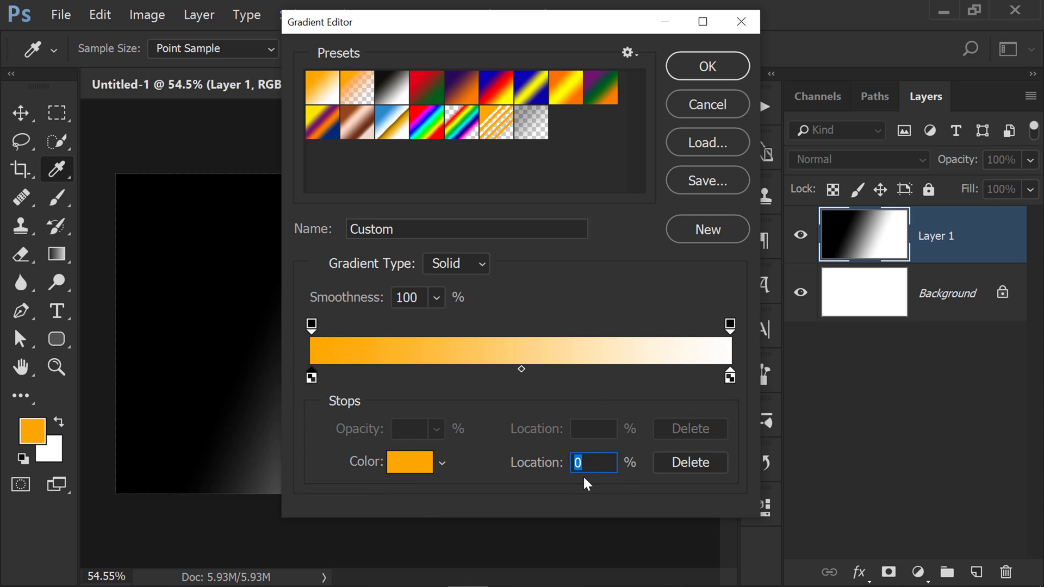
text(10)
drag(354, 377, 282, 377)
click(703, 466)
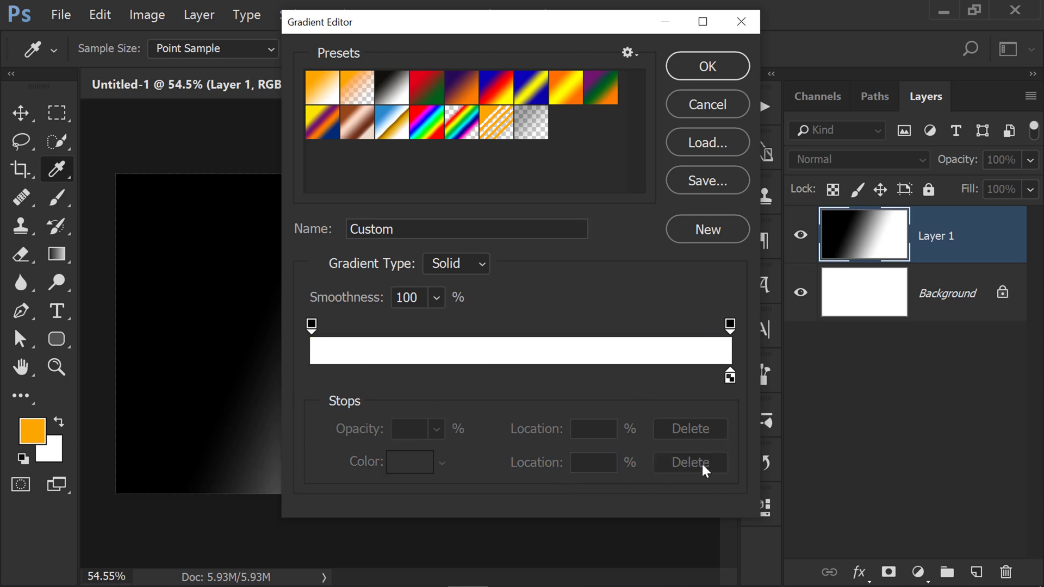
key(ctrl+z)
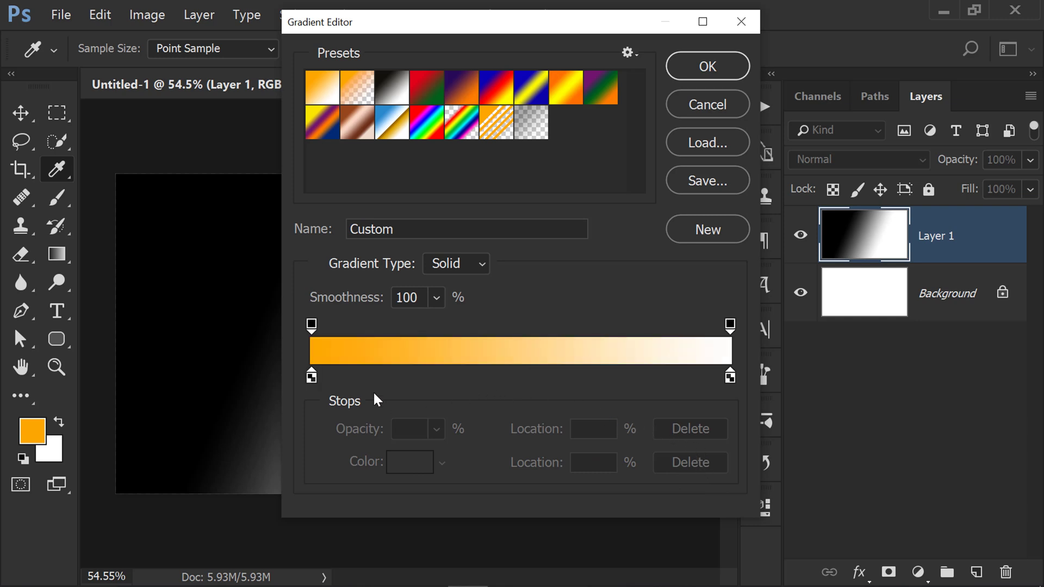
- Change the gradient's end color stop from the background color to purple, hex 8b12e0
click(730, 377)
click(418, 462)
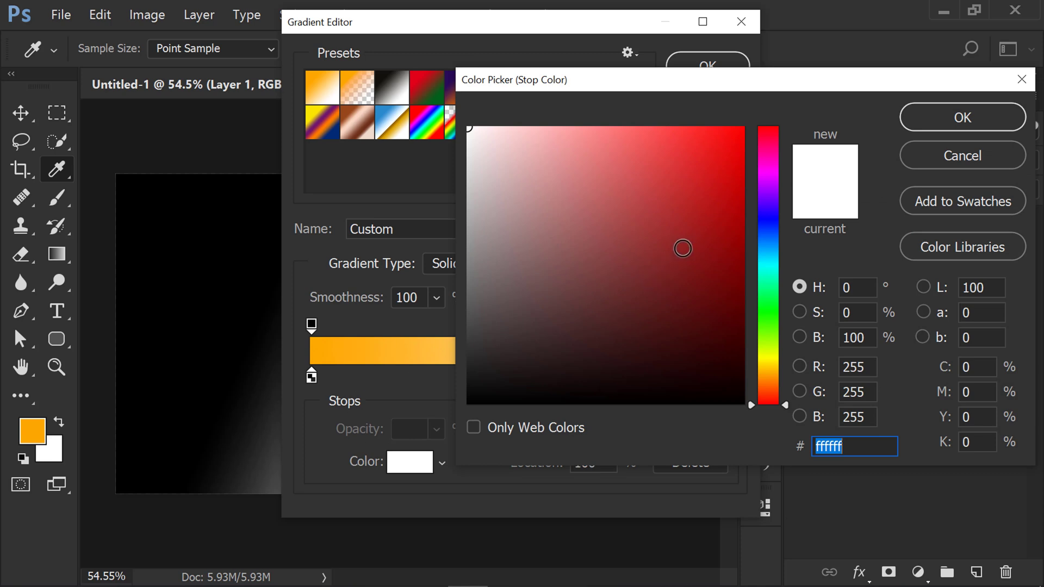
click(768, 193)
click(722, 160)
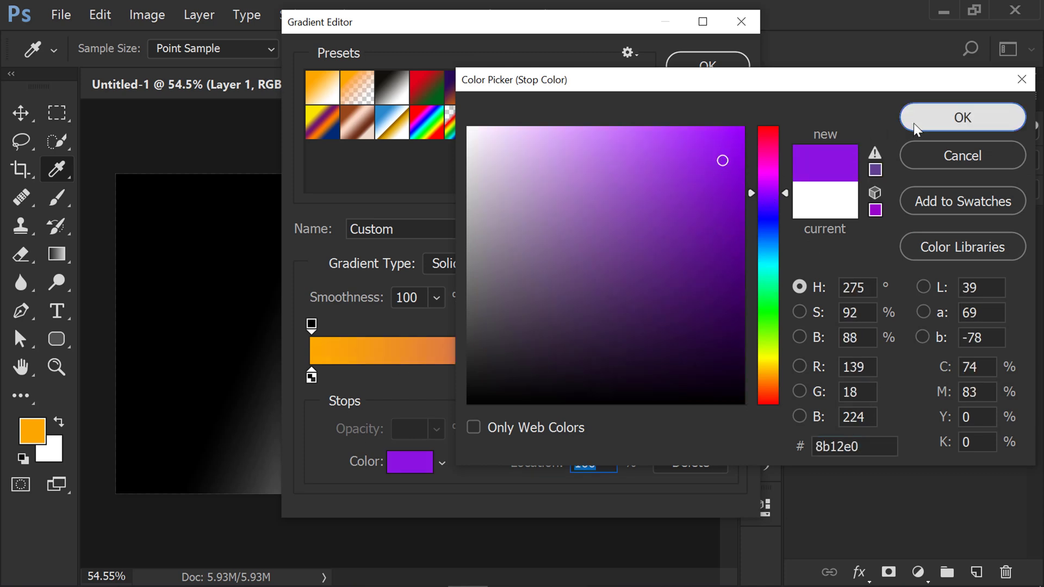
click(913, 126)
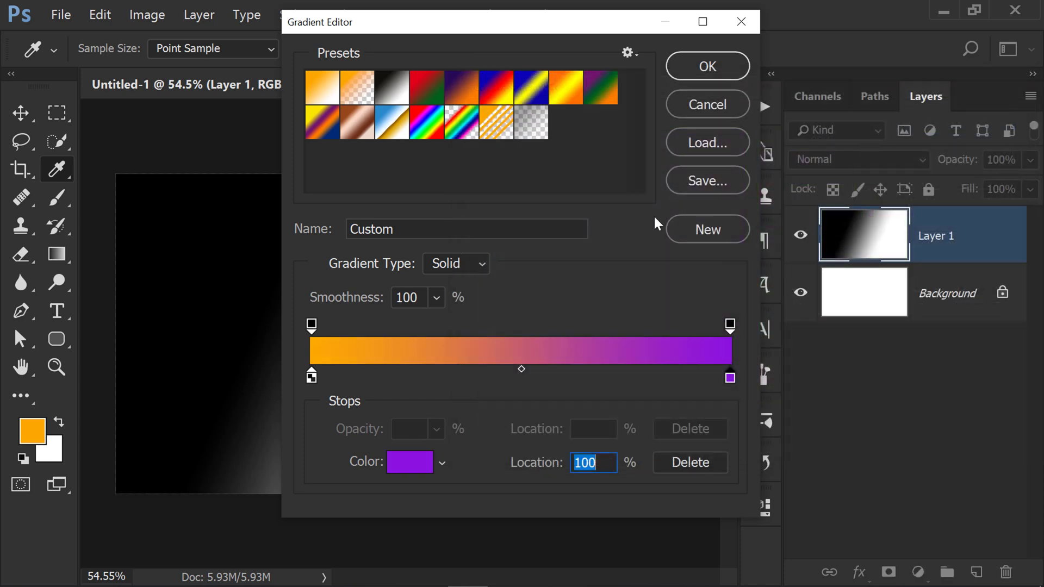
- Add a color stop at 22% of the gradient and change its color to red
click(403, 376)
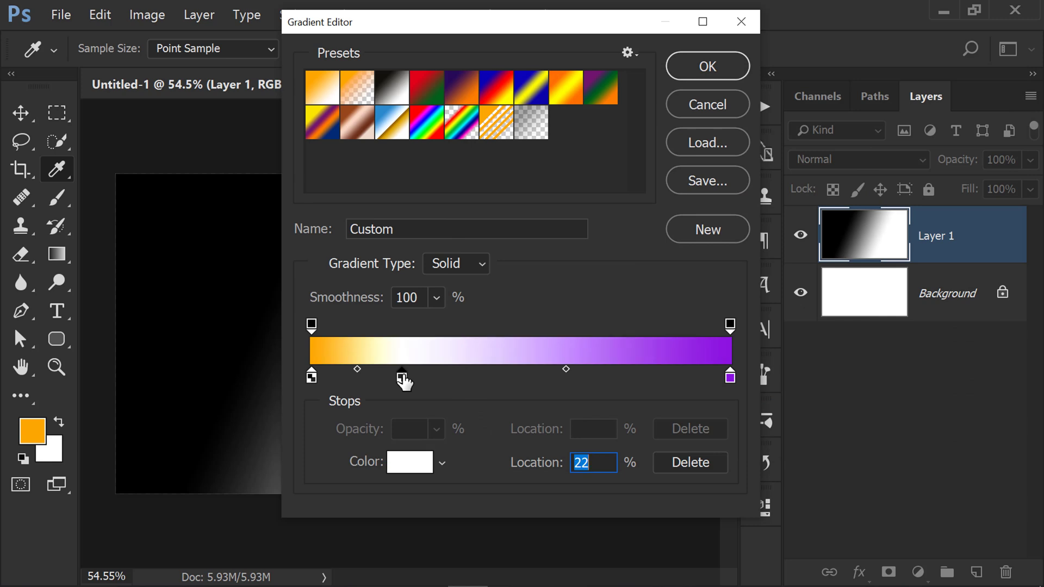
click(410, 461)
click(675, 193)
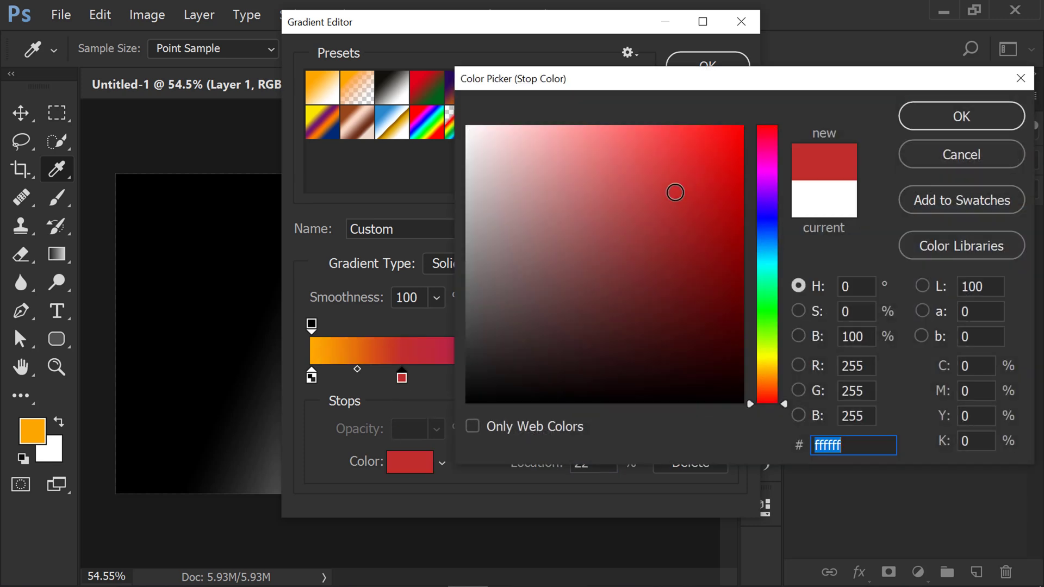
click(961, 116)
- Add another color stop at 80% of the gradient and change its color to green, hex 4f9d24
click(648, 376)
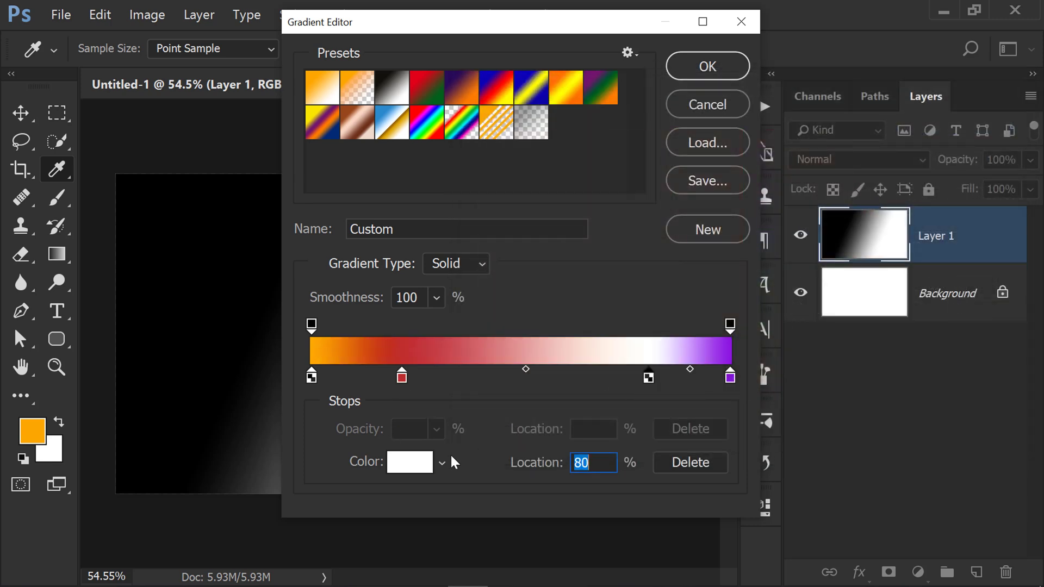
click(417, 462)
drag(616, 296, 632, 323)
click(768, 329)
click(681, 233)
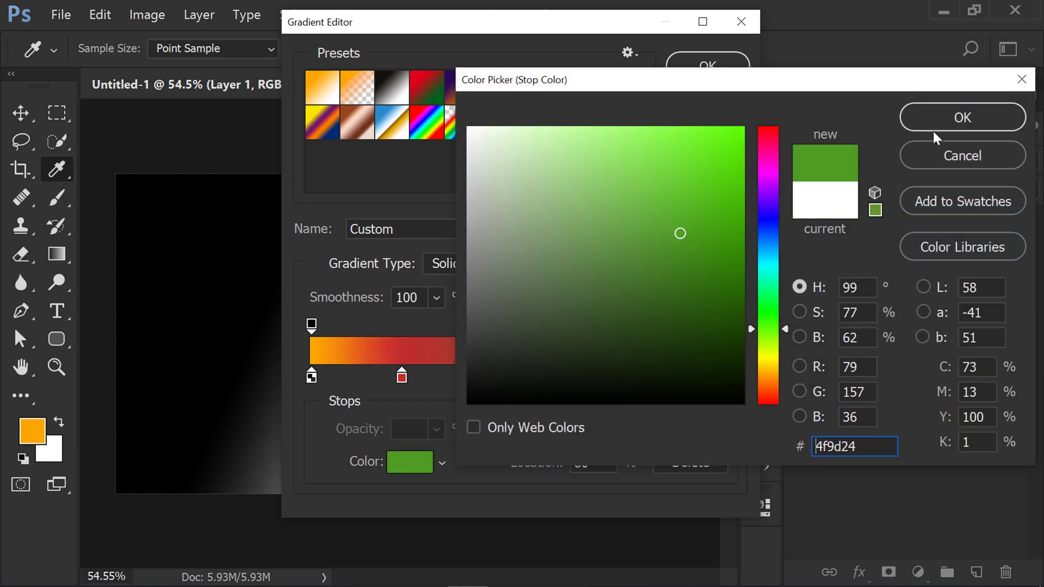
click(934, 118)
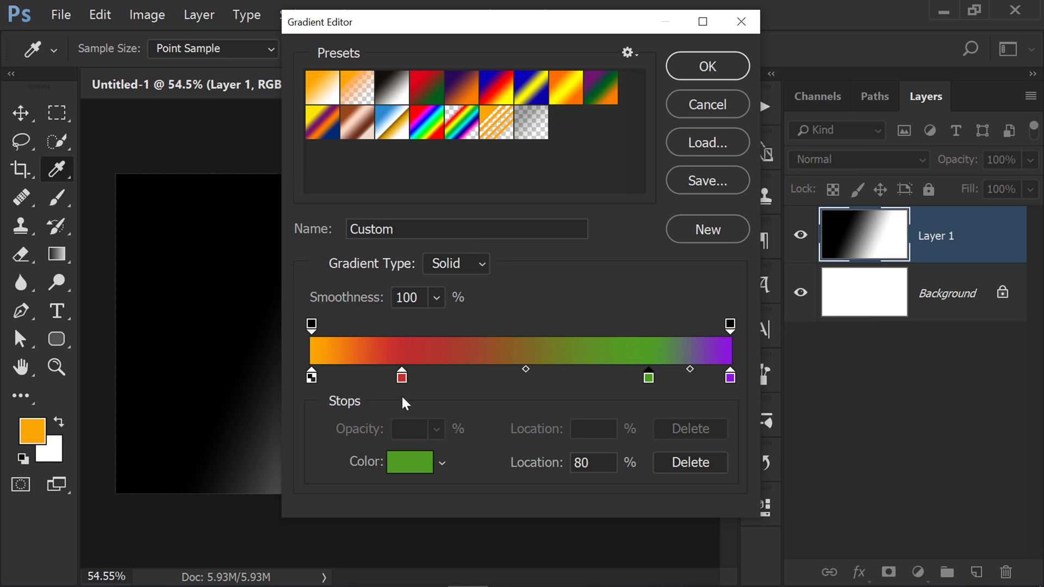
- Remove the red and green color stops between the gradient's orange and purple ends
click(402, 376)
drag(401, 379, 379, 488)
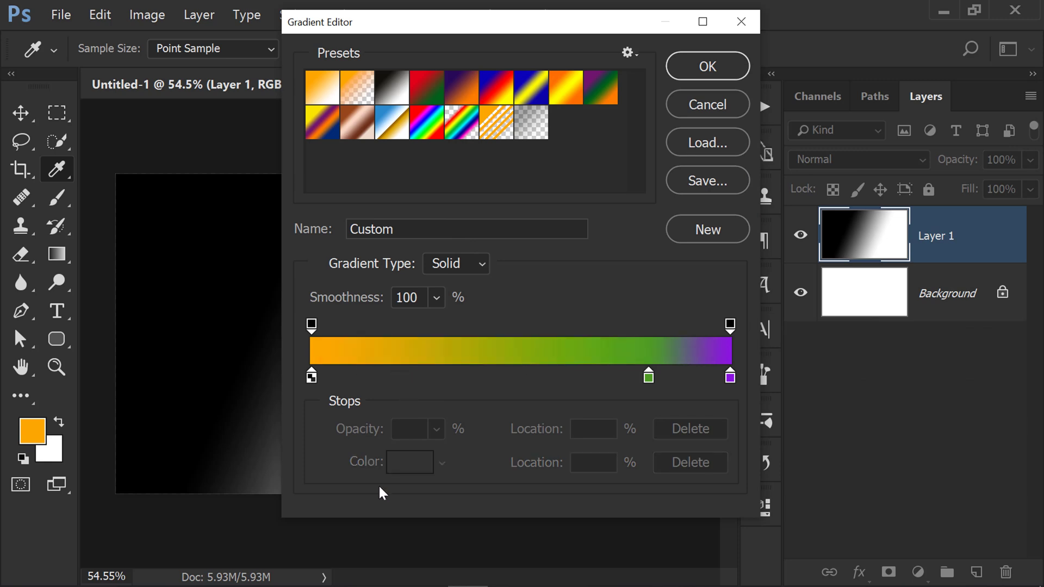
click(648, 376)
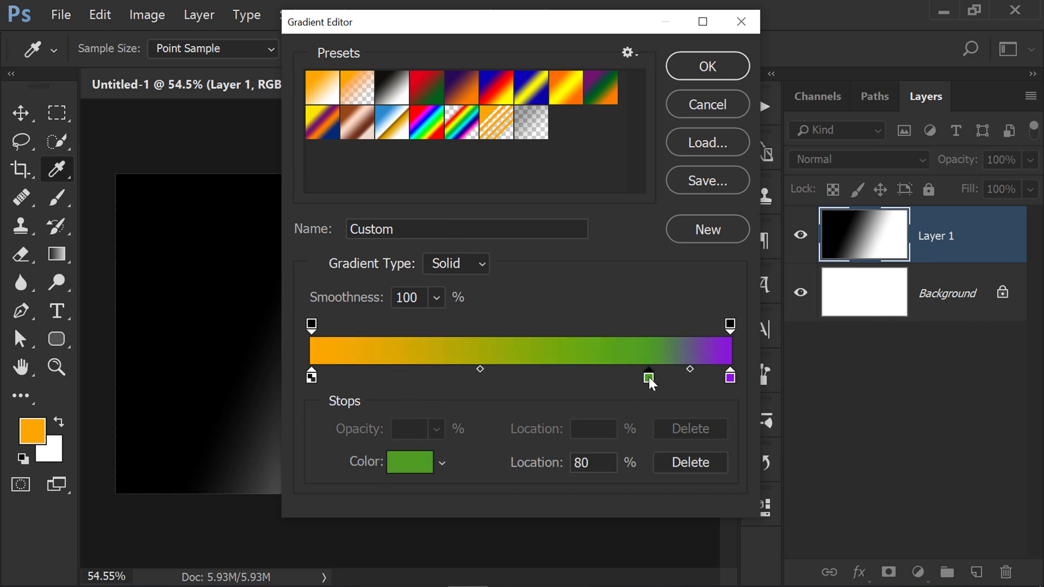
key(Delete)
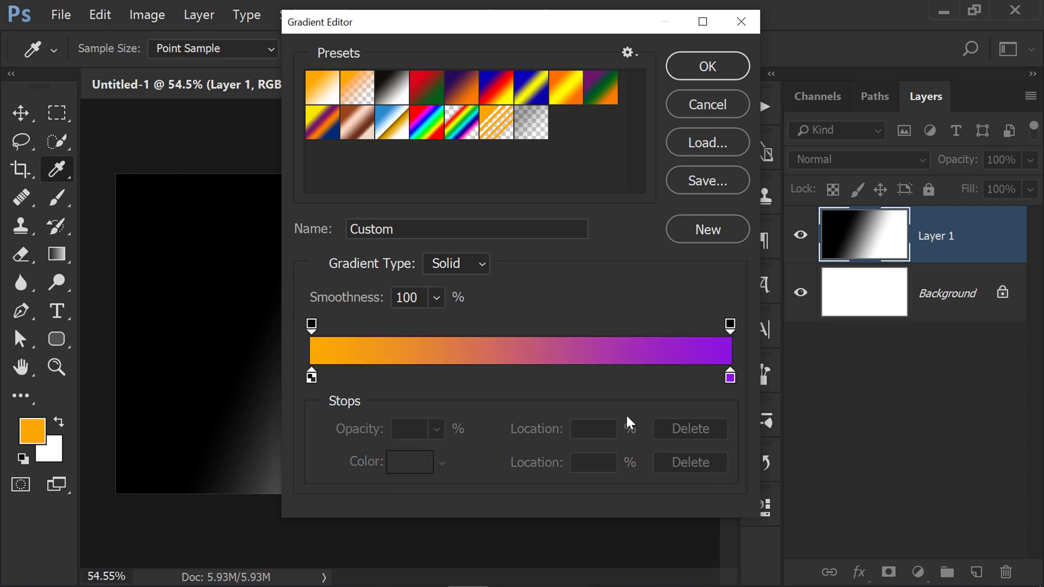
- Lower the gradient's starting opacity stop to 43% and accept the edited gradient
click(311, 324)
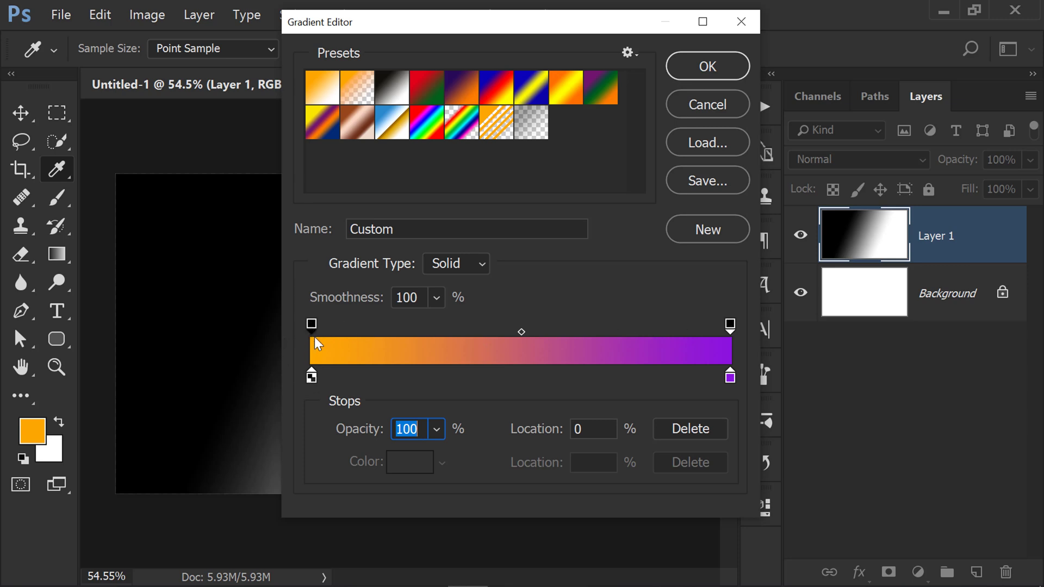
click(436, 429)
drag(433, 455, 379, 456)
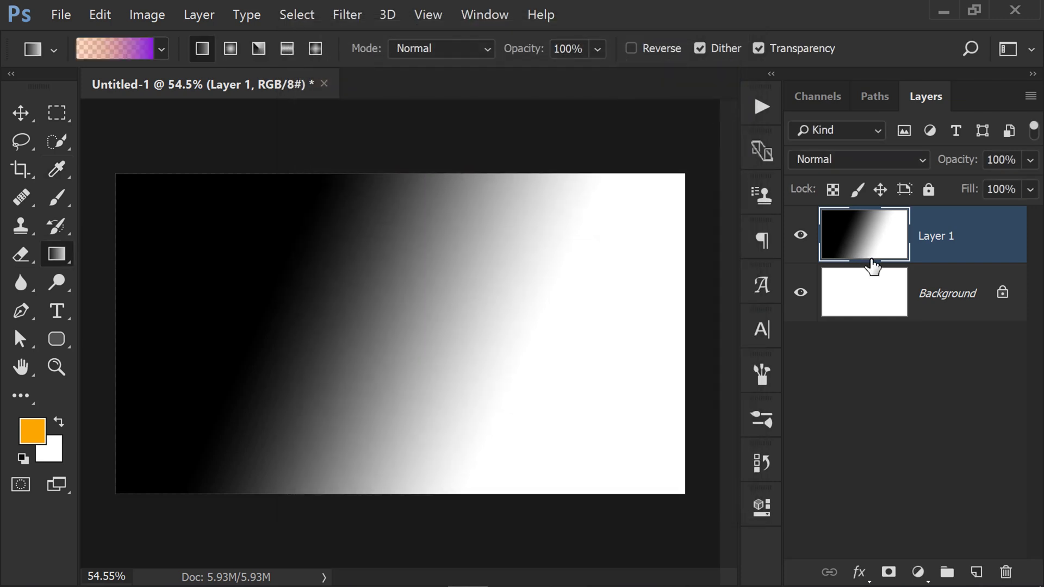
click(708, 68)
- Replace Layer 1 with an empty layer and draw the semi-transparent gradient diagonally, toggling the Background's visibility to check it
key(Delete)
key(ctrl+shift+alt+n)
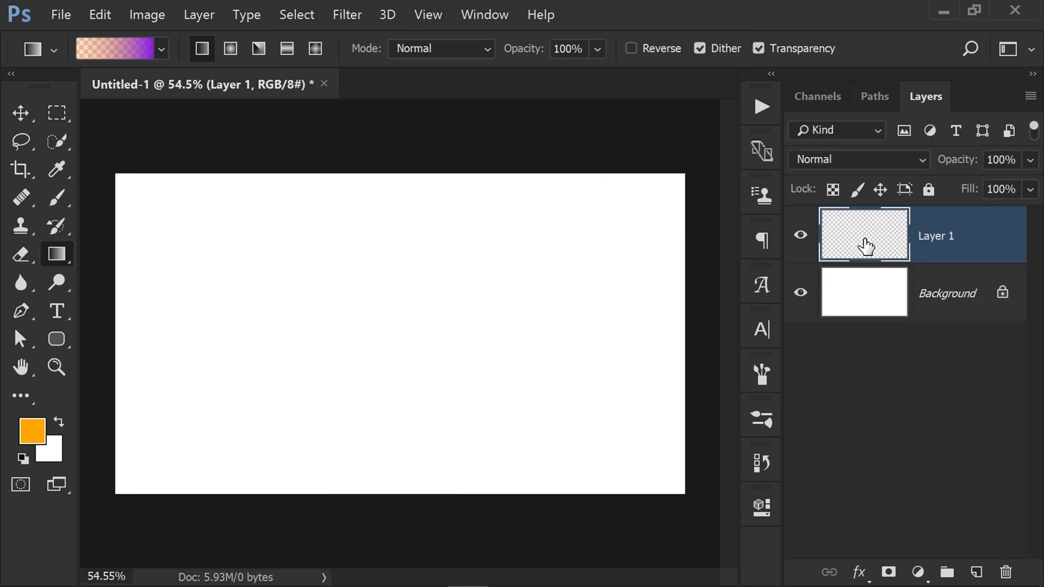
drag(280, 338, 508, 519)
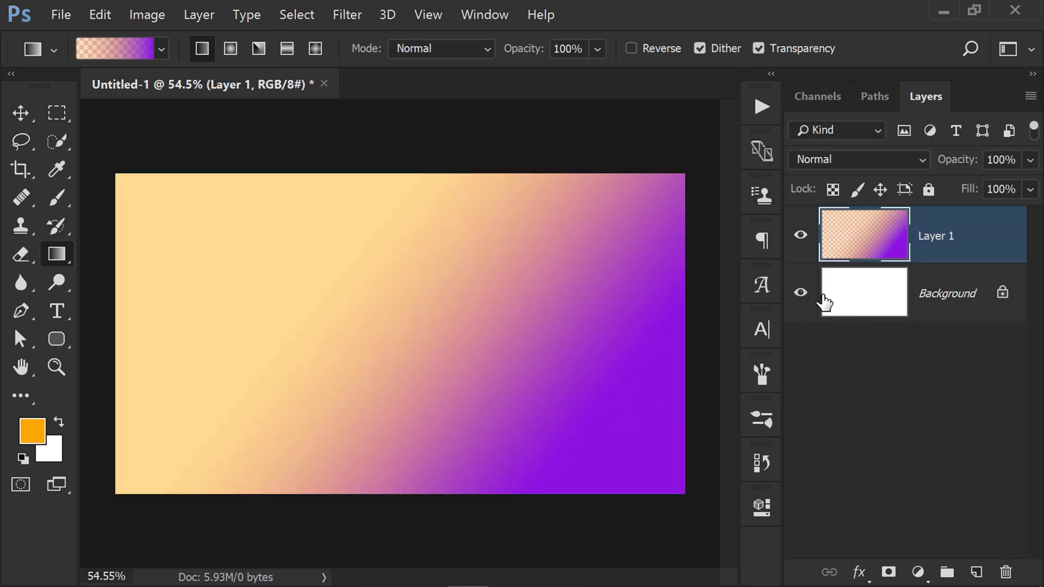
click(801, 293)
click(801, 292)
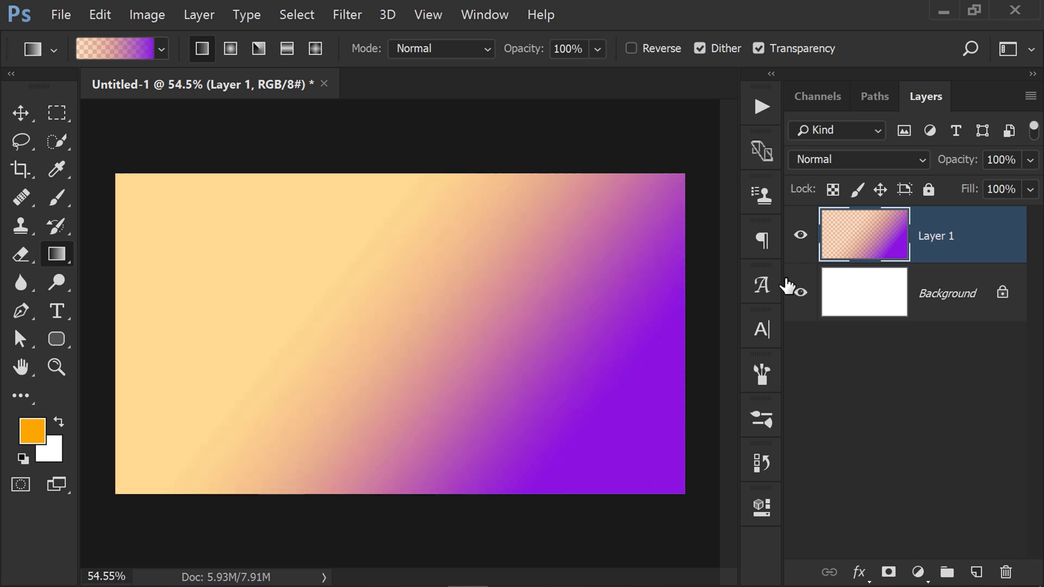
- Reopen the gradient in the Gradient Editor and set its starting opacity stop to 100%
click(115, 52)
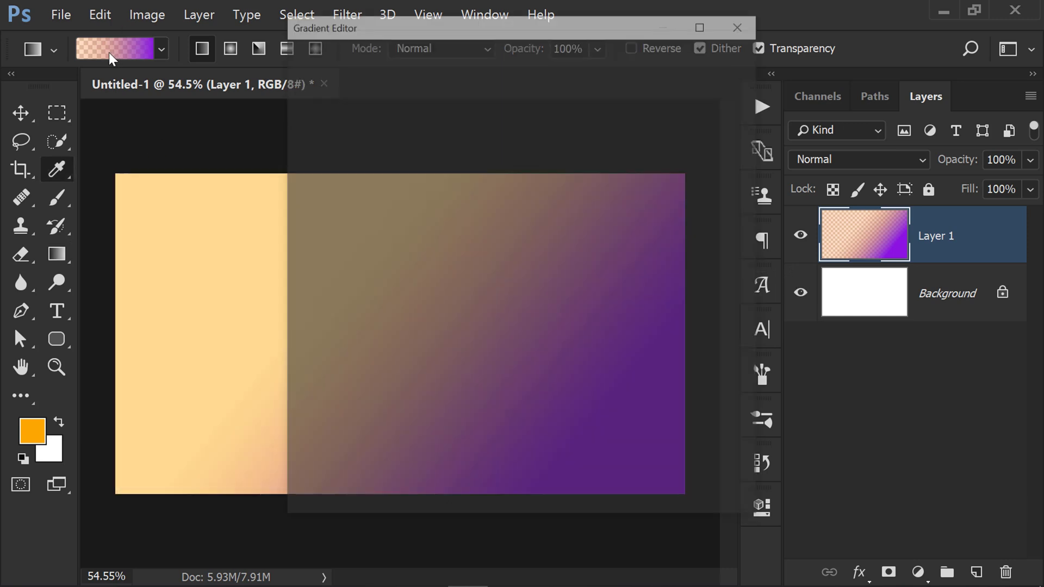
click(313, 326)
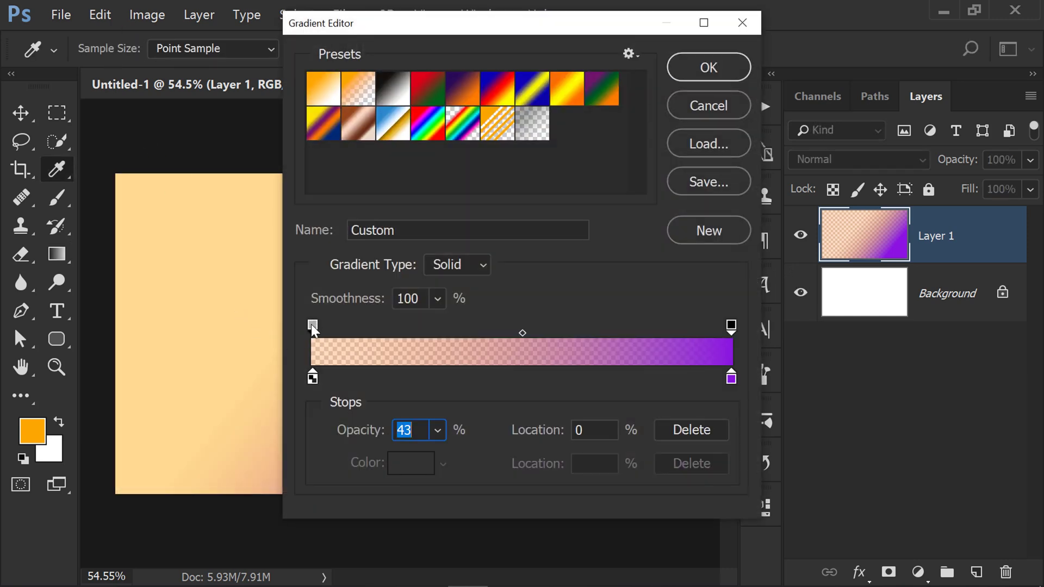
click(438, 430)
drag(442, 456, 490, 456)
- Try adding an orange color stop at 19% of the gradient, and remove it again
click(730, 326)
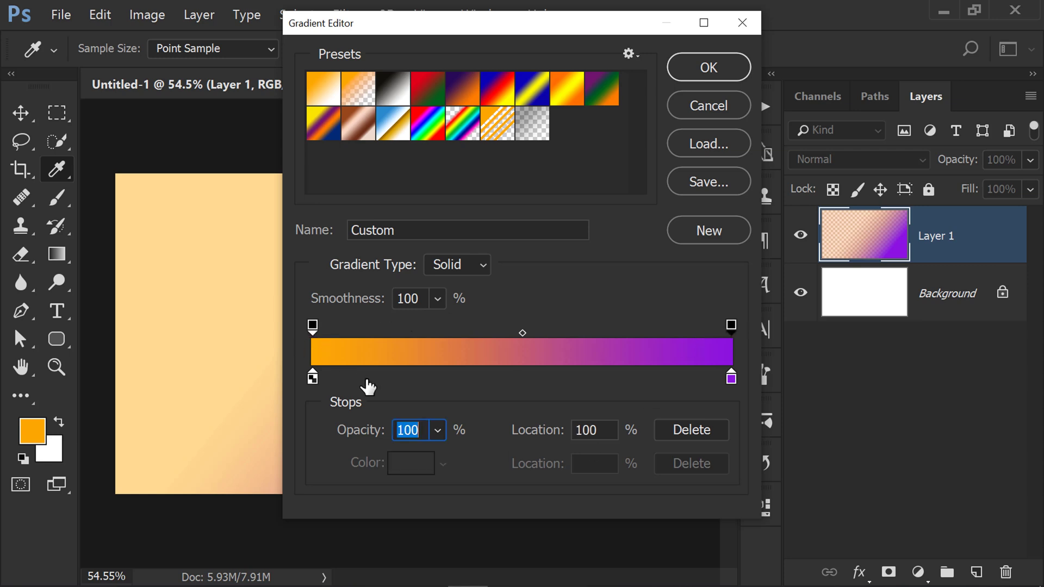
click(394, 375)
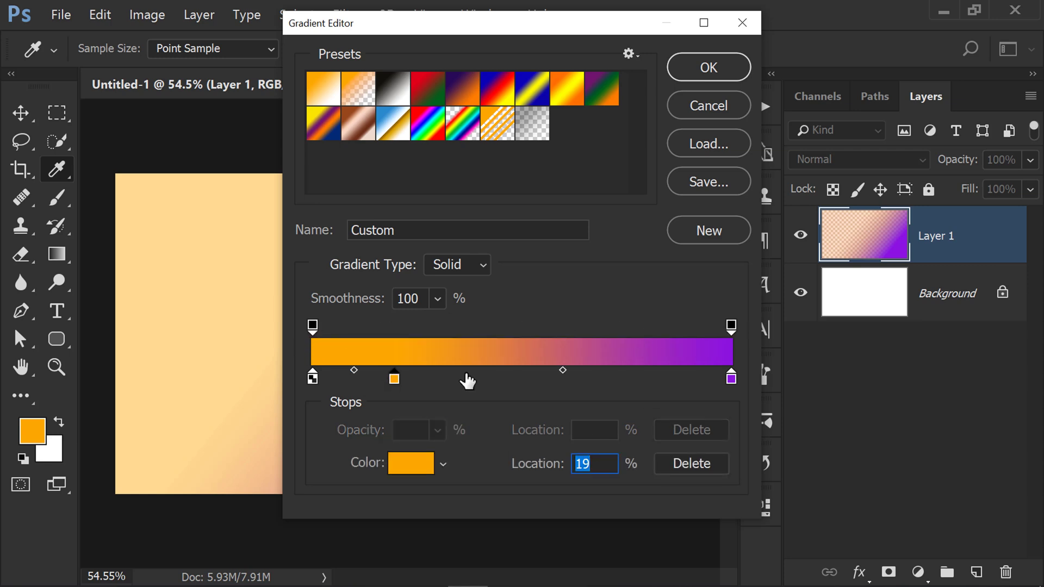
drag(395, 377, 400, 419)
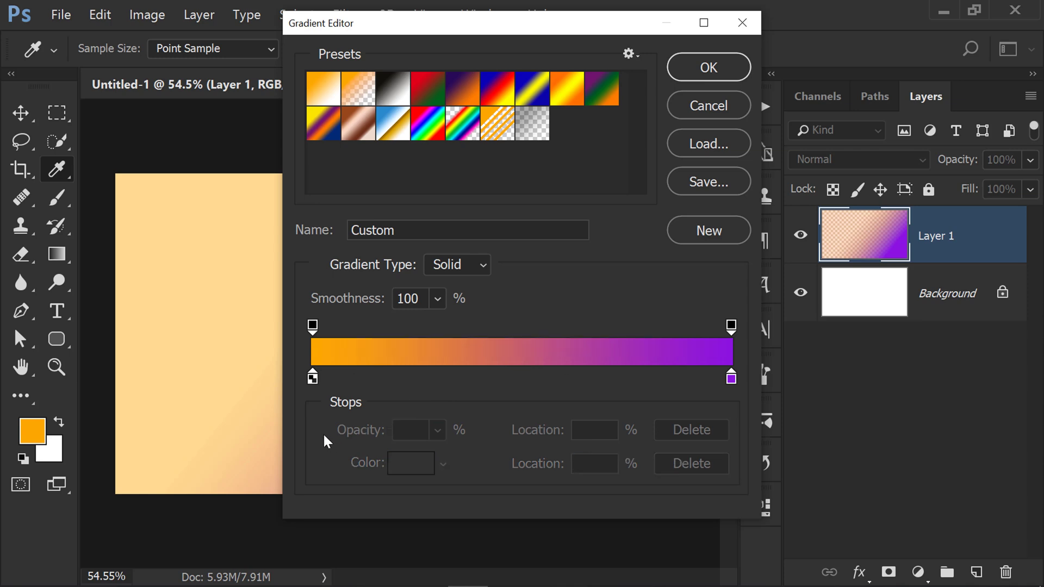
- Move the color midpoint between the orange and purple stops to 5%
click(312, 376)
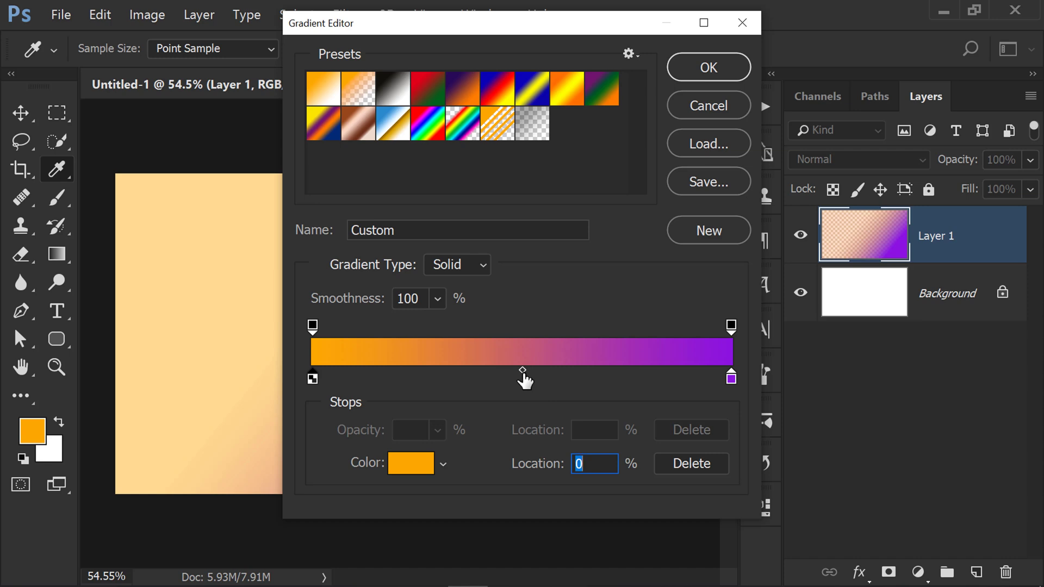
drag(522, 375, 523, 414)
click(313, 380)
drag(522, 370, 334, 363)
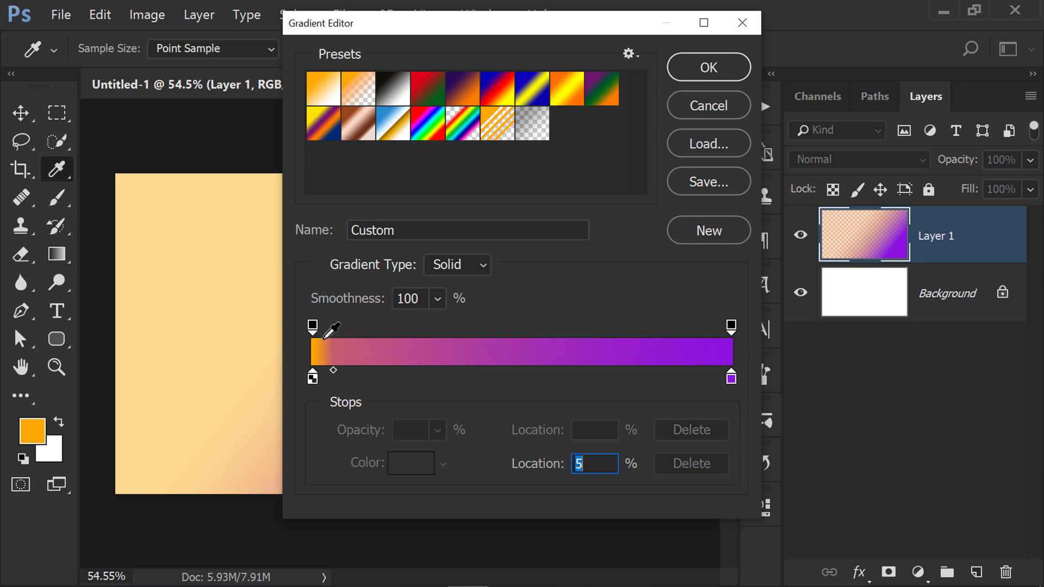
- Accept the gradient and draw it diagonally over Layer 1 several times with different lengths and angles
click(717, 67)
drag(279, 302, 419, 380)
drag(345, 312, 481, 369)
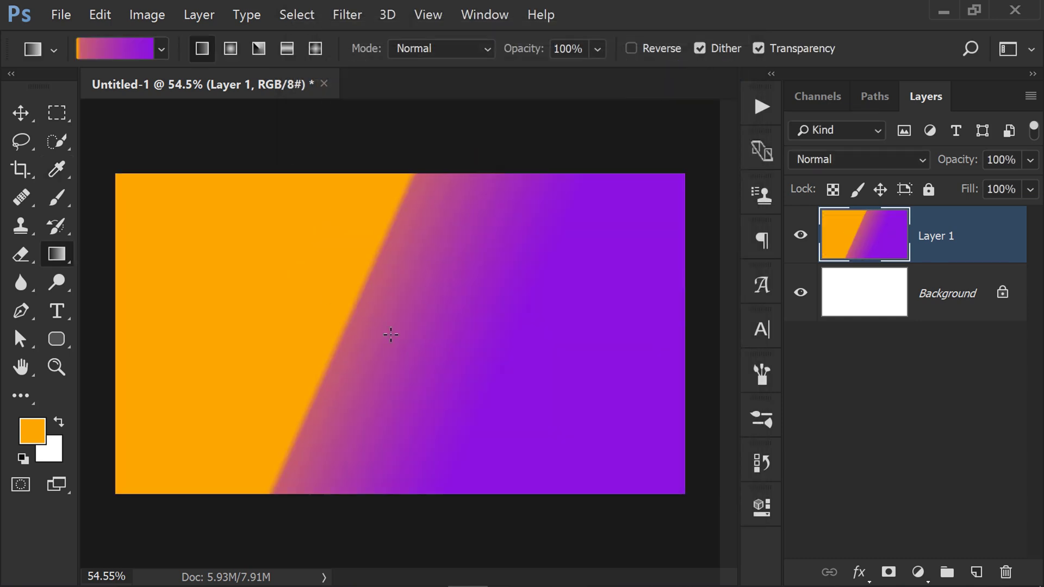
drag(301, 292, 607, 437)
drag(268, 262, 684, 455)
drag(289, 328, 603, 433)
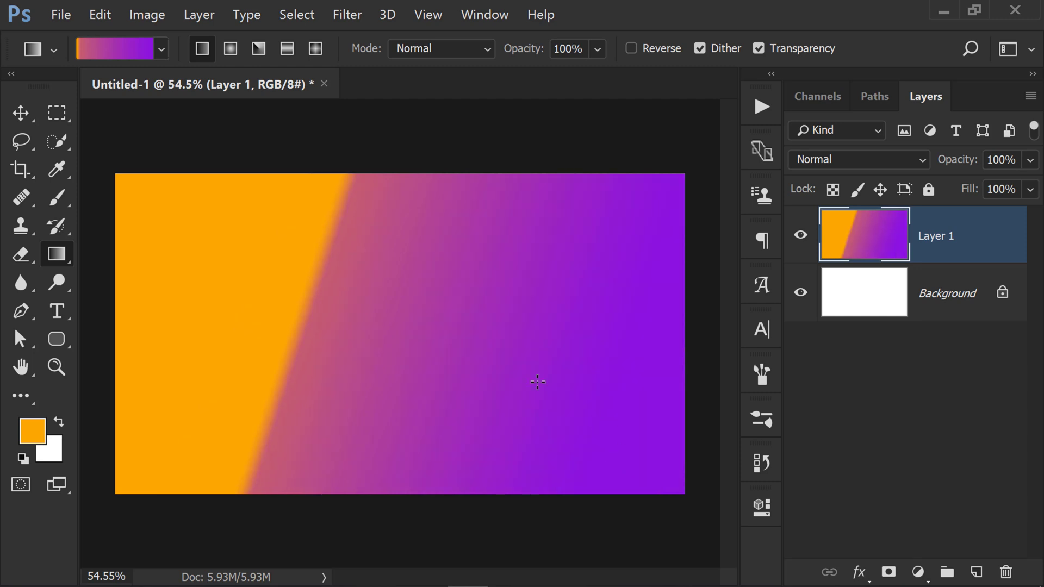
- Reopen the gradient in the Gradient Editor and set the midpoint between its color stops to 50%
click(112, 49)
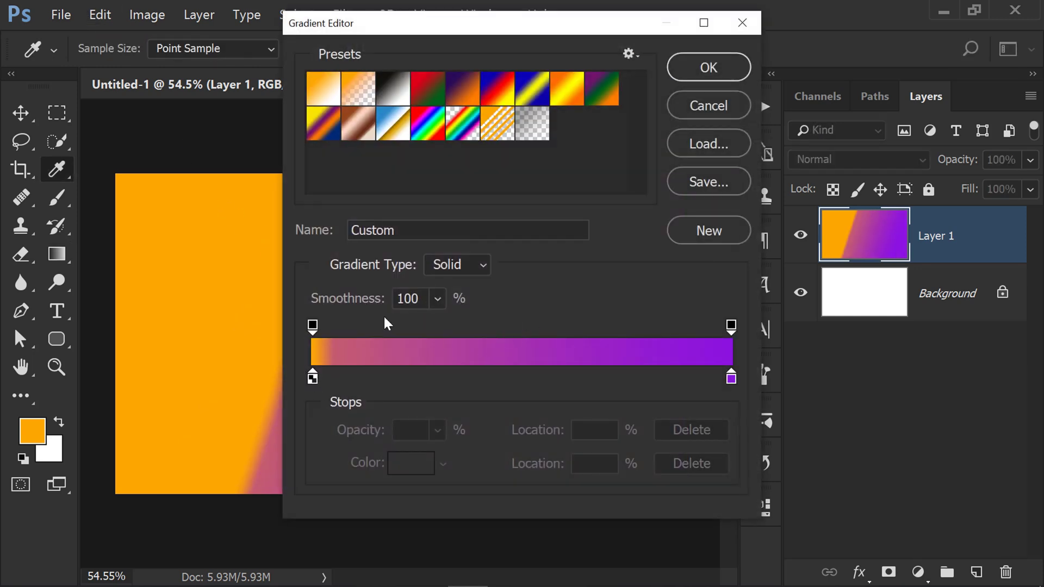
click(313, 377)
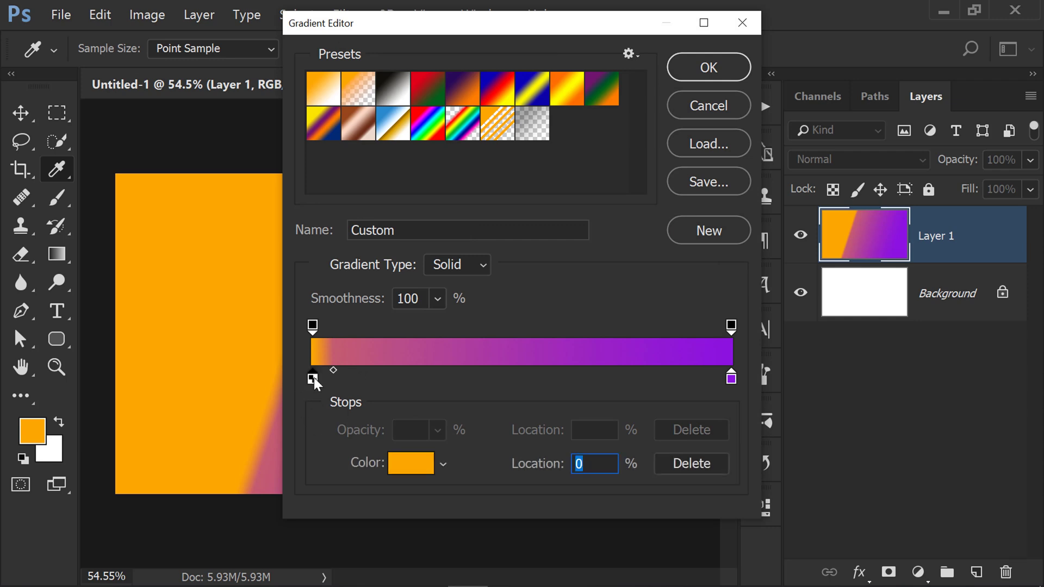
drag(333, 371, 515, 380)
double_click(591, 457)
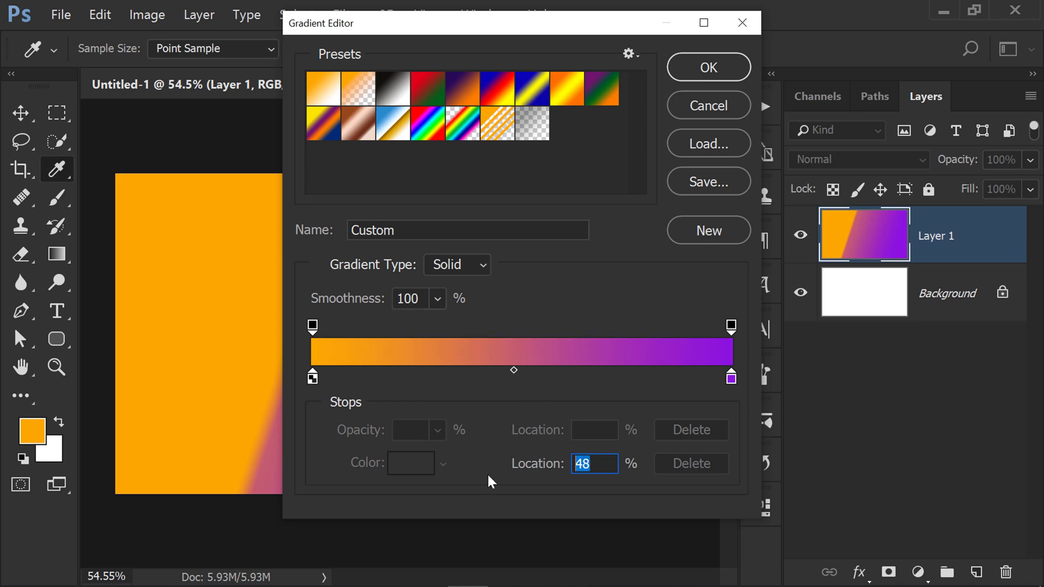
text(50)
- Try several gradient presets, including Foreground to Transparent and Transparent Rainbow, and choose Foreground to Background
click(326, 94)
click(354, 99)
click(389, 98)
click(320, 91)
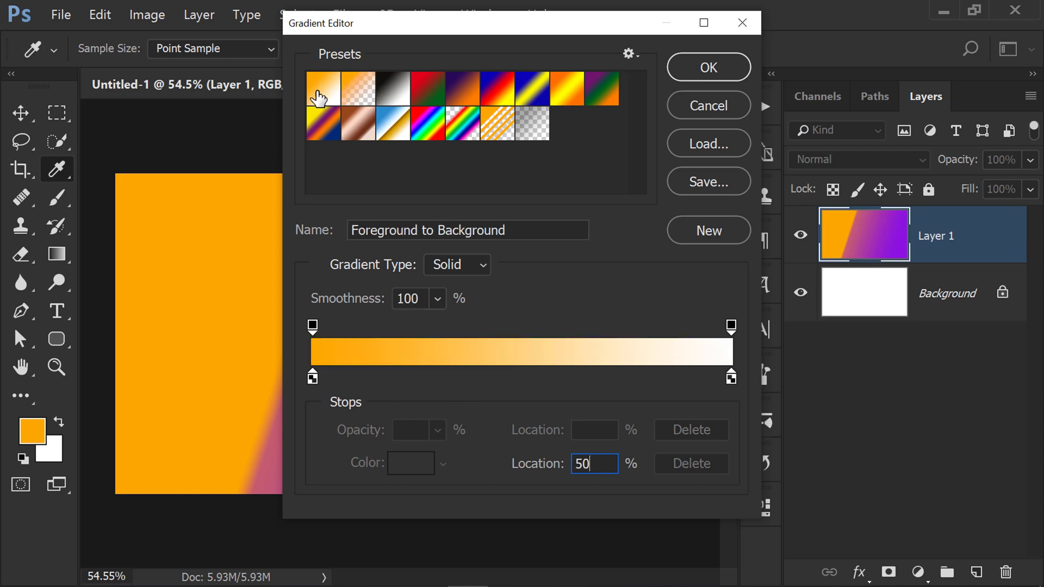
click(360, 93)
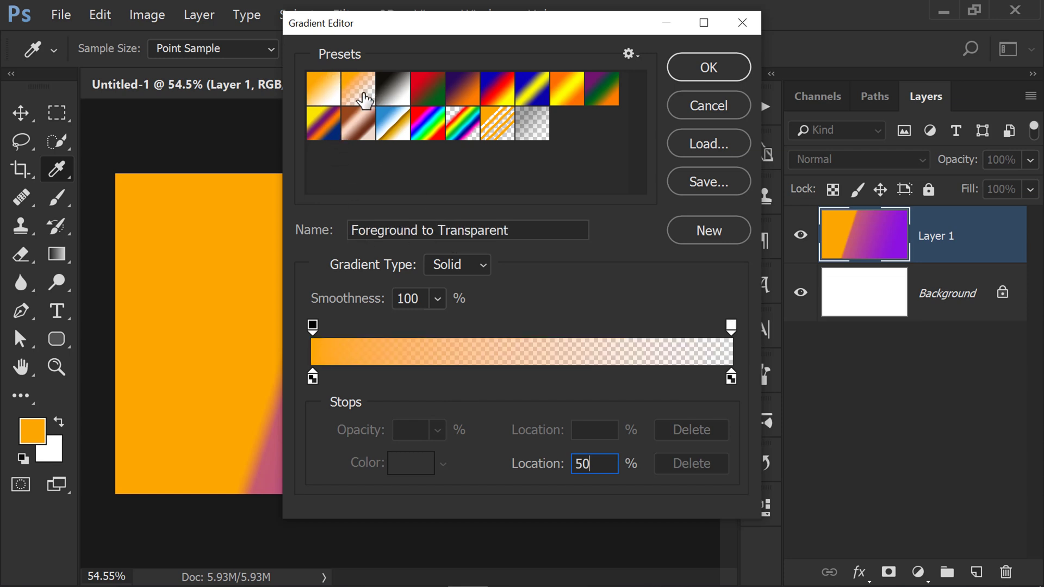
click(435, 99)
click(463, 125)
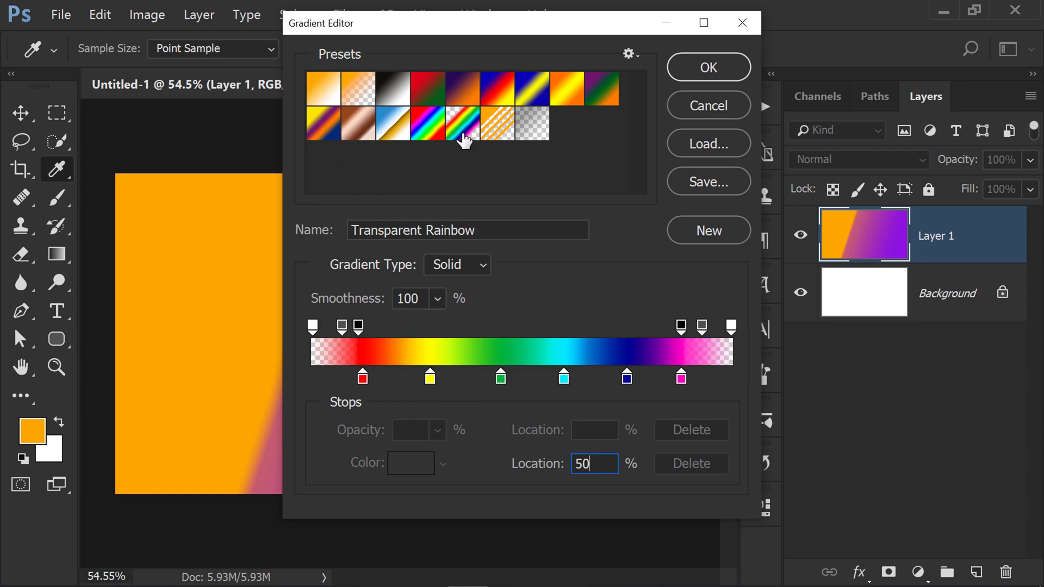
click(326, 101)
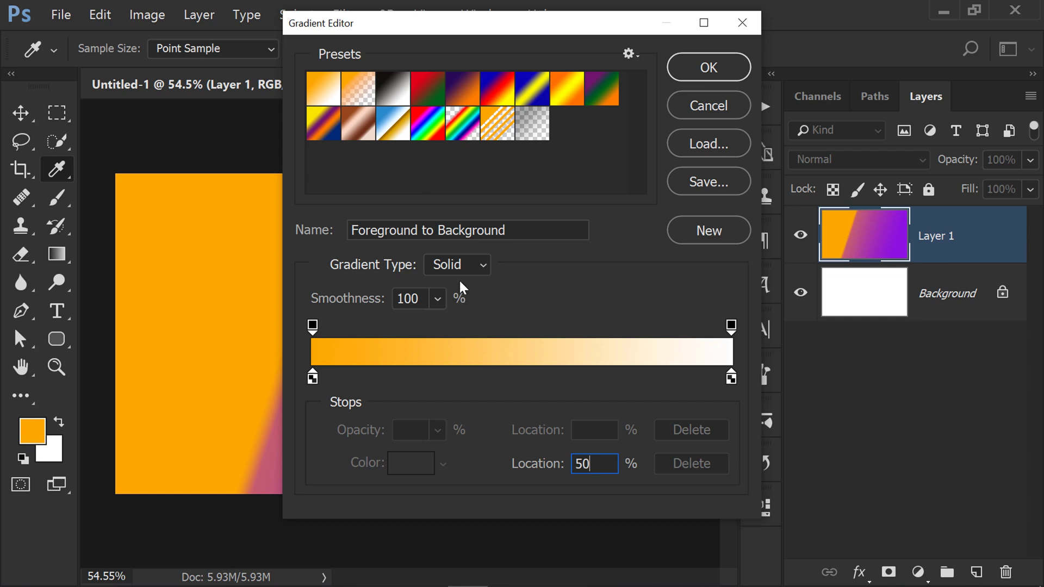
- Change the gradient type to Noise, accept it, and draw the noise gradient diagonally over Layer 1 twice
click(451, 258)
click(462, 292)
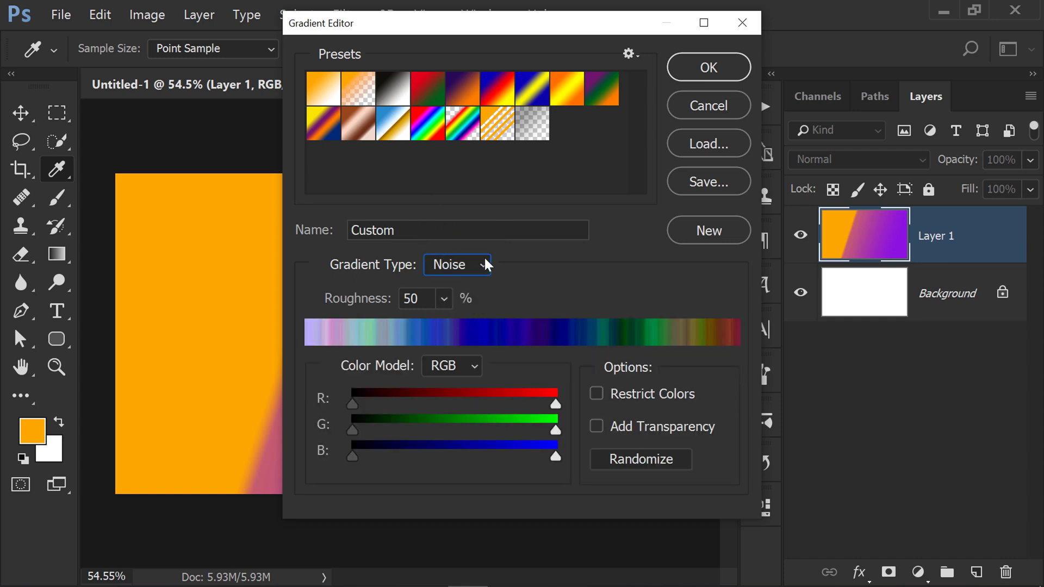
click(708, 67)
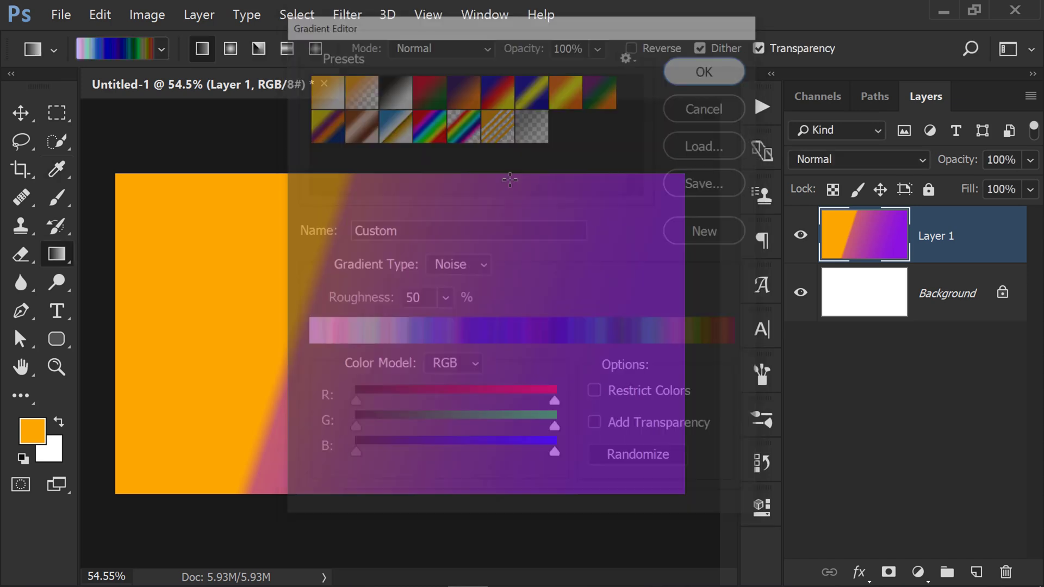
drag(268, 276, 370, 377)
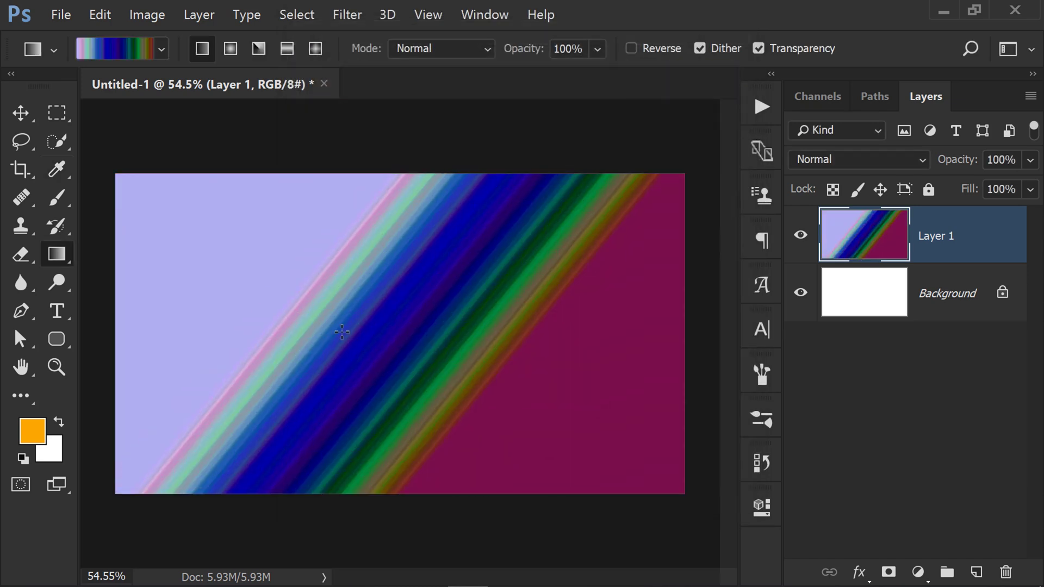
drag(265, 271, 532, 407)
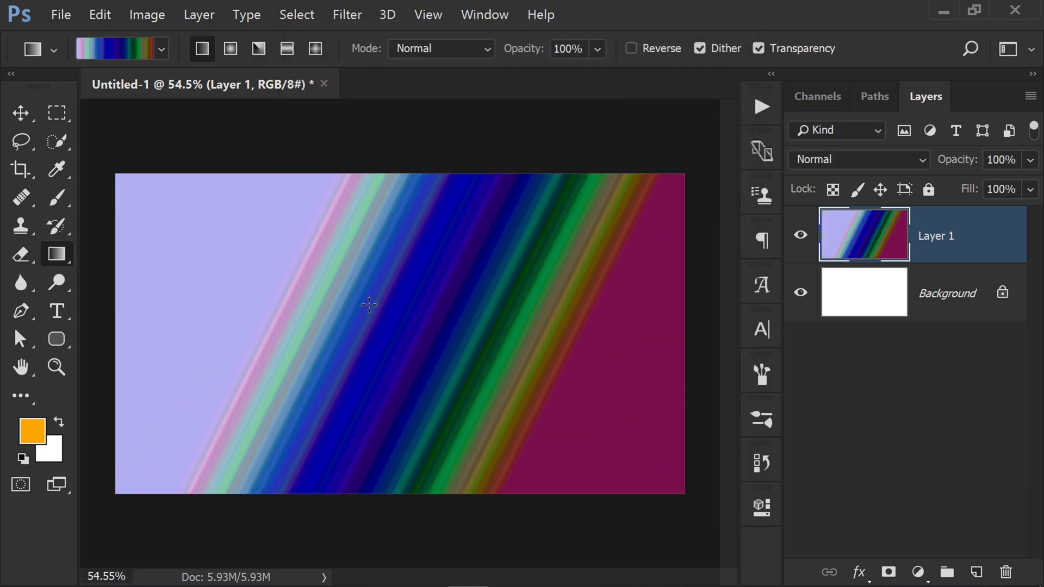
- Open the noise gradient in the Gradient Editor, try the HSB color model, and return to RGB
click(135, 49)
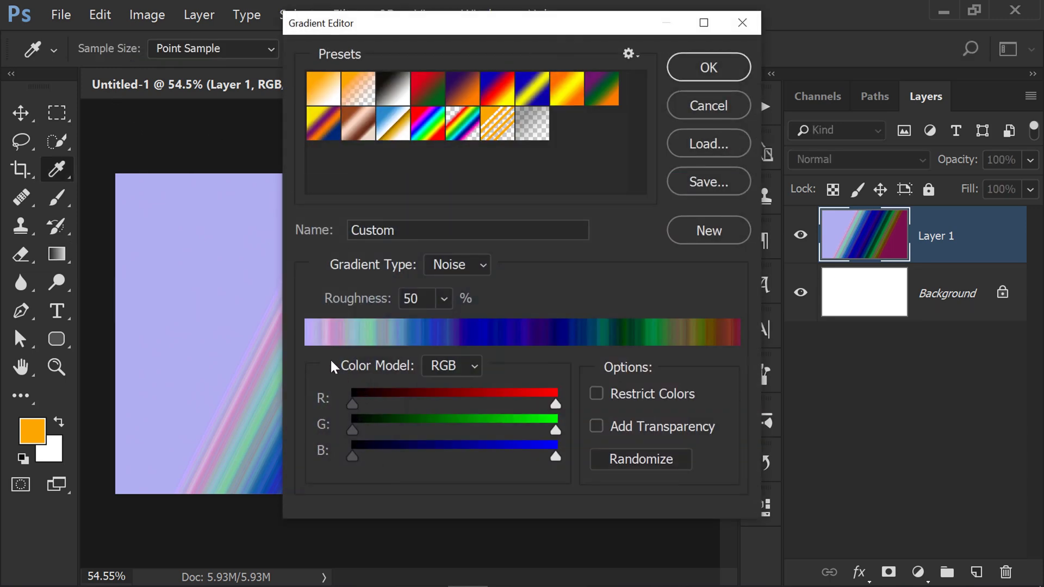
click(443, 366)
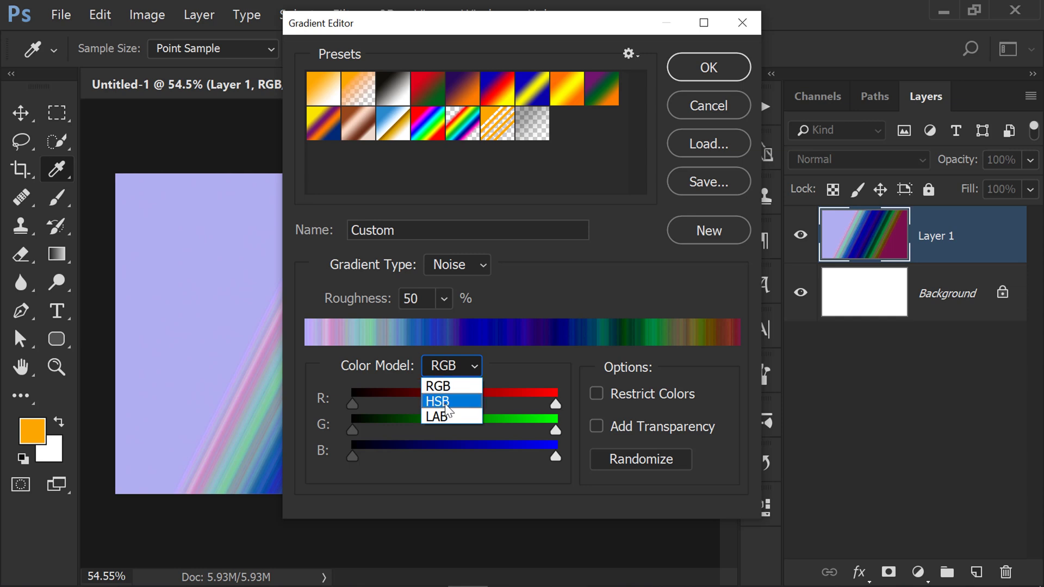
click(458, 374)
click(462, 367)
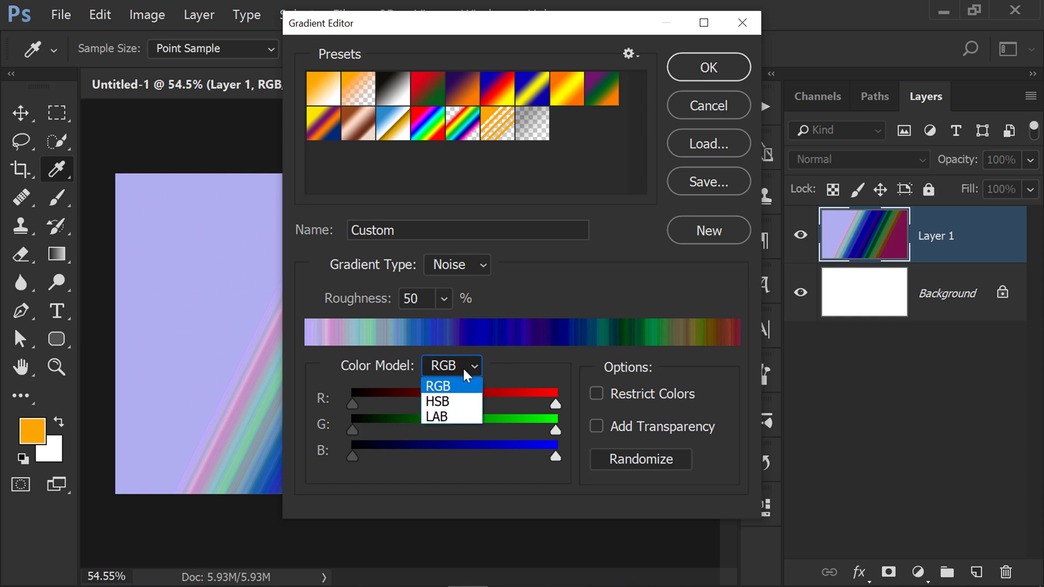
click(469, 364)
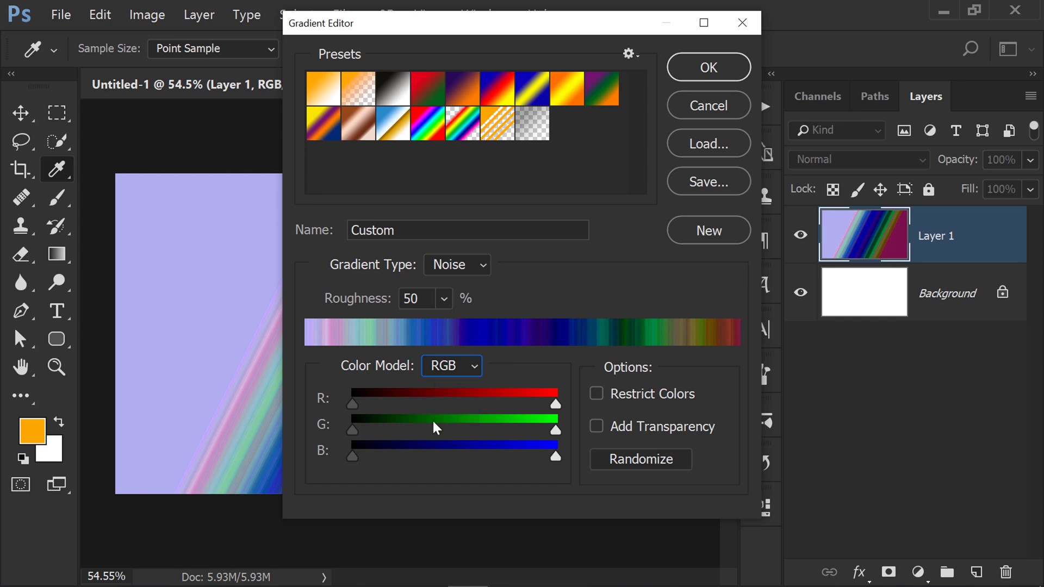
click(443, 366)
click(438, 401)
click(439, 367)
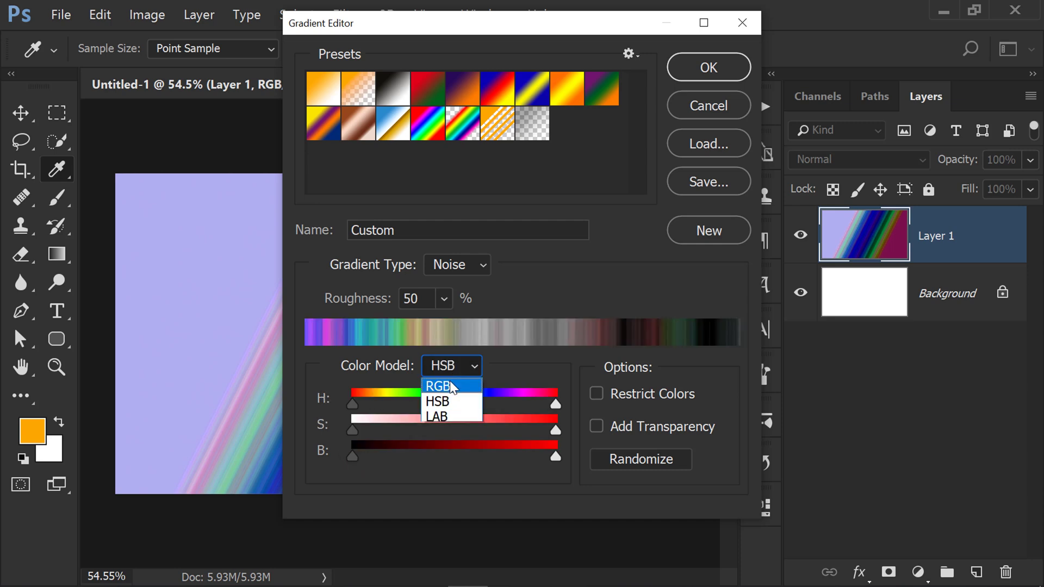
click(450, 386)
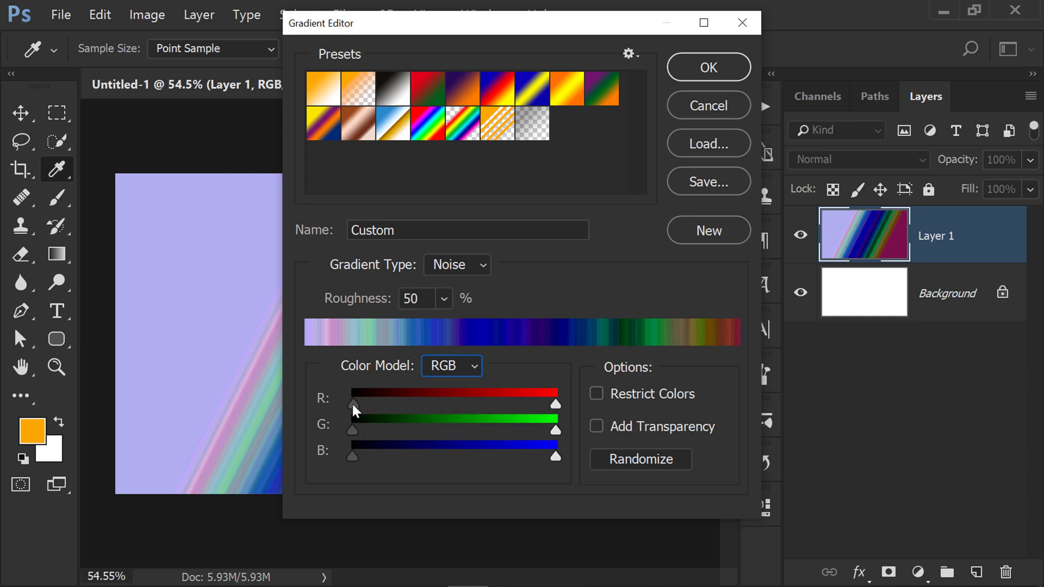
- Lower the red channel's maximum slightly, randomize the noise gradient several times, and accept it
mouse_move(353, 403)
mouse_down()
mouse_move(402, 412)
mouse_move(352, 412)
mouse_up()
mouse_move(354, 402)
mouse_down()
mouse_move(471, 403)
mouse_move(358, 402)
mouse_up()
mouse_move(556, 405)
mouse_down()
mouse_move(527, 394)
mouse_move(391, 399)
mouse_move(554, 409)
mouse_up()
mouse_move(354, 429)
mouse_down()
mouse_move(445, 429)
mouse_move(353, 429)
mouse_up()
click(626, 457)
click(625, 461)
click(625, 460)
click(625, 461)
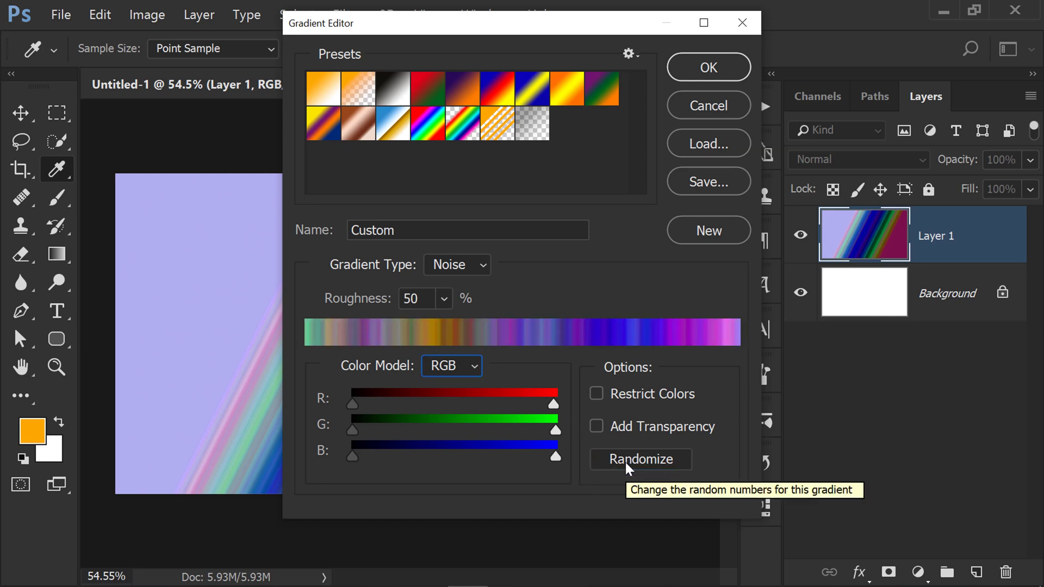
click(709, 68)
- Draw the randomized noise gradient diagonally over Layer 1 four times with different lengths
mouse_move(549, 389)
mouse_down()
mouse_move(340, 280)
mouse_move(451, 325)
mouse_up()
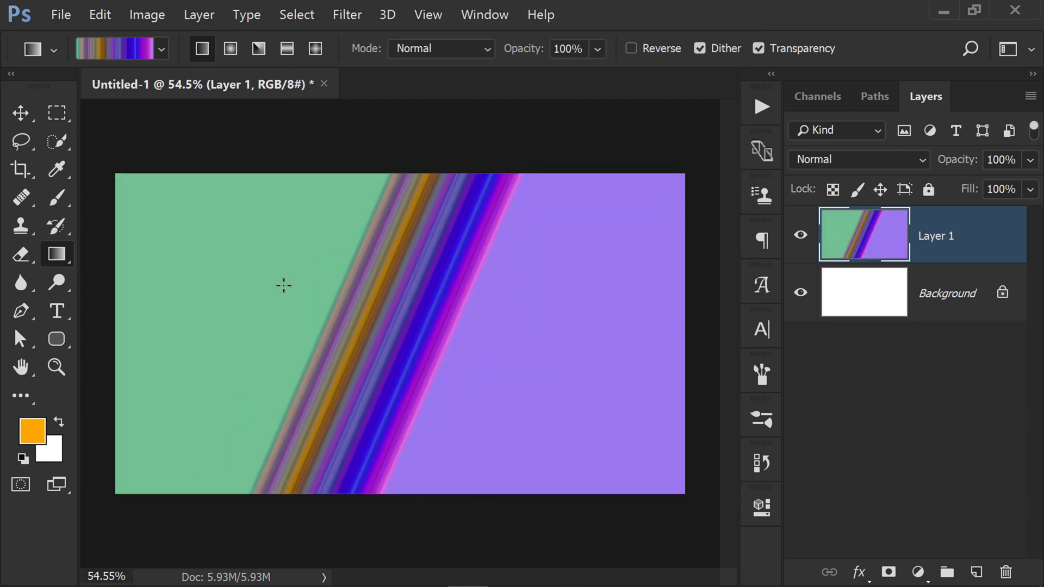
drag(259, 265, 426, 340)
drag(292, 257, 536, 390)
drag(211, 284, 626, 429)
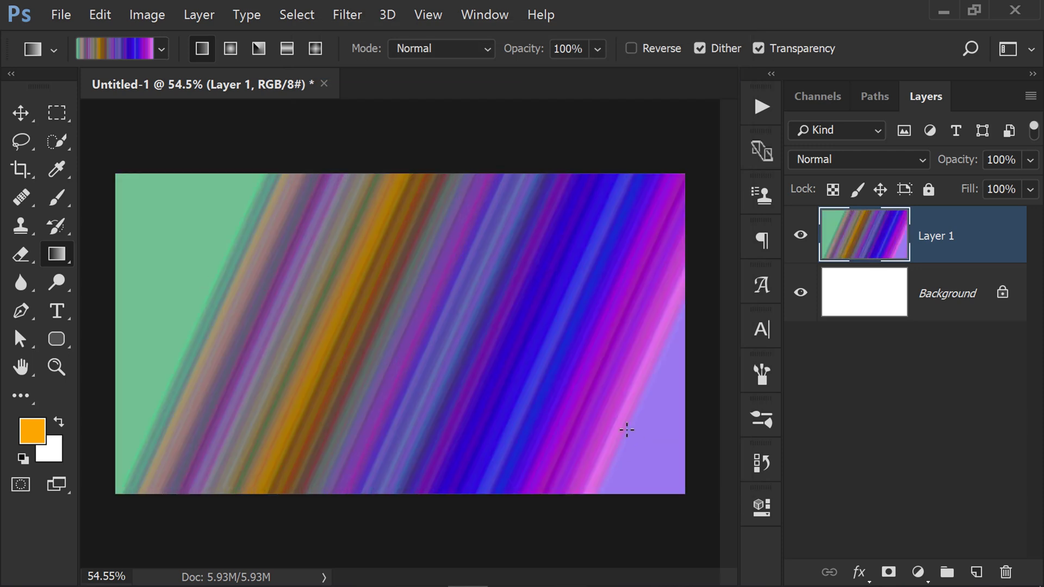
- Reopen the noise gradient, enable Add Transparency, and accept it
click(124, 50)
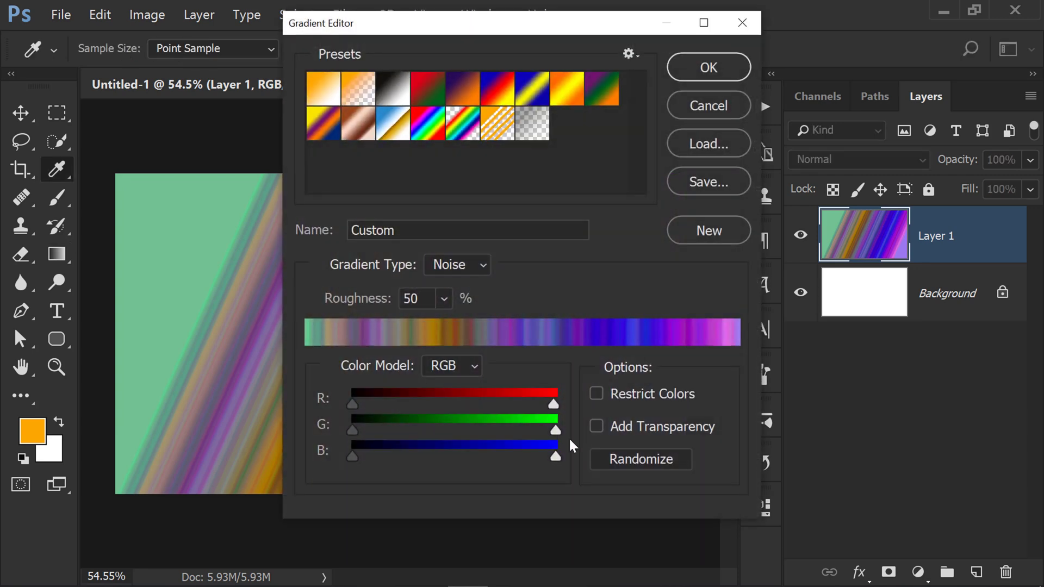
click(595, 429)
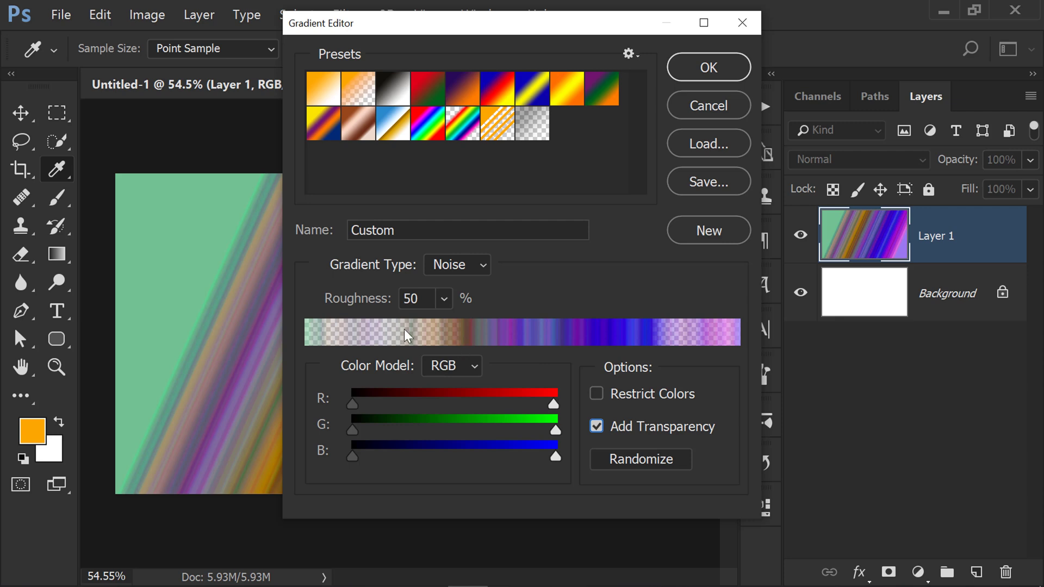
click(713, 69)
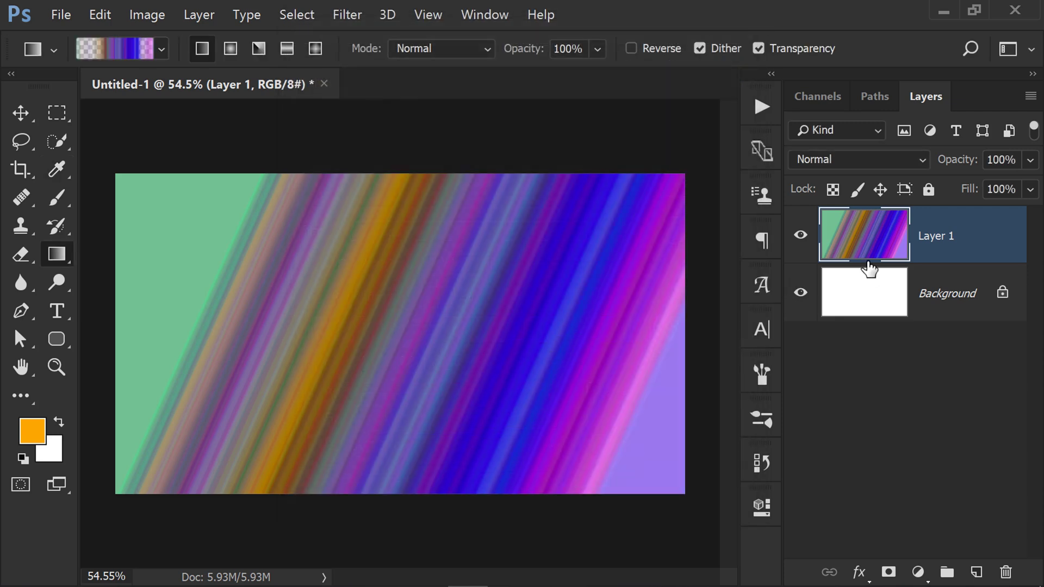
- Undo the gradient fills on Layer 1 until the layer is empty
key(ctrl+z)
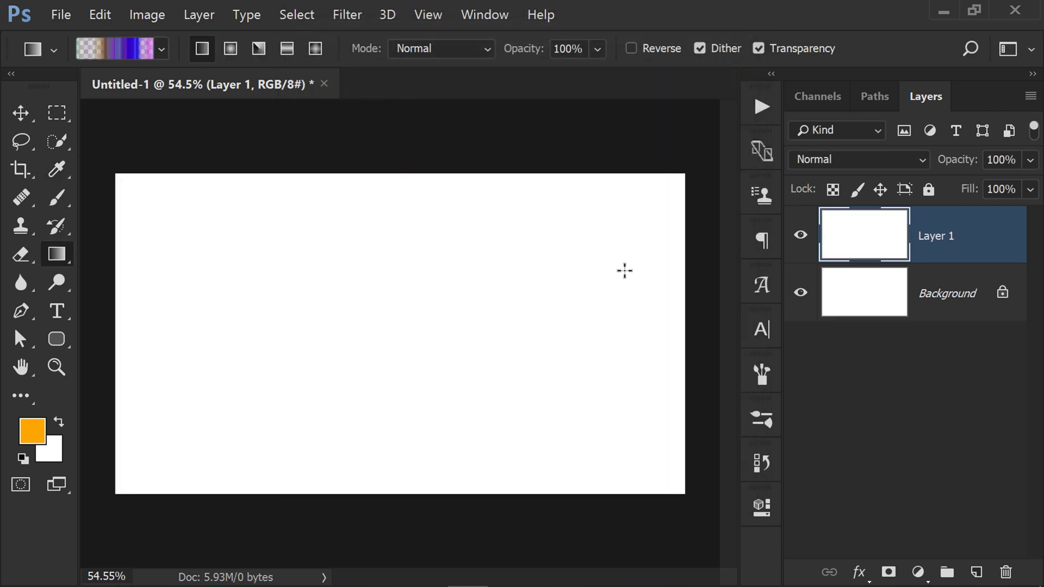
key(ctrl+z)
key(ctrl+z)
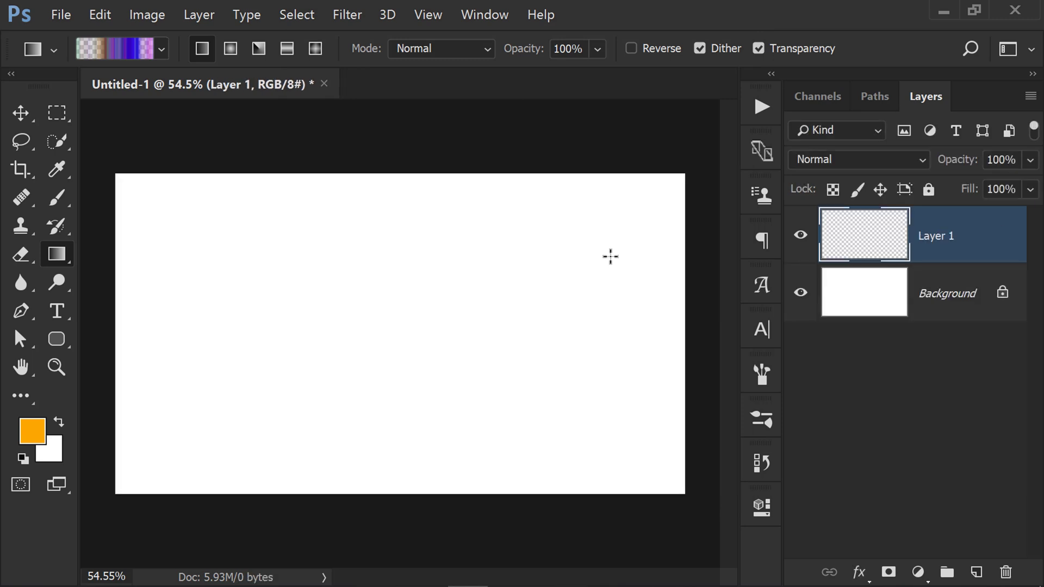
- Draw the transparent noise gradient diagonally over Layer 1 three times, and briefly hide the Background layer to check transparency
drag(288, 301, 483, 496)
drag(315, 285, 405, 342)
drag(319, 287, 429, 392)
click(800, 294)
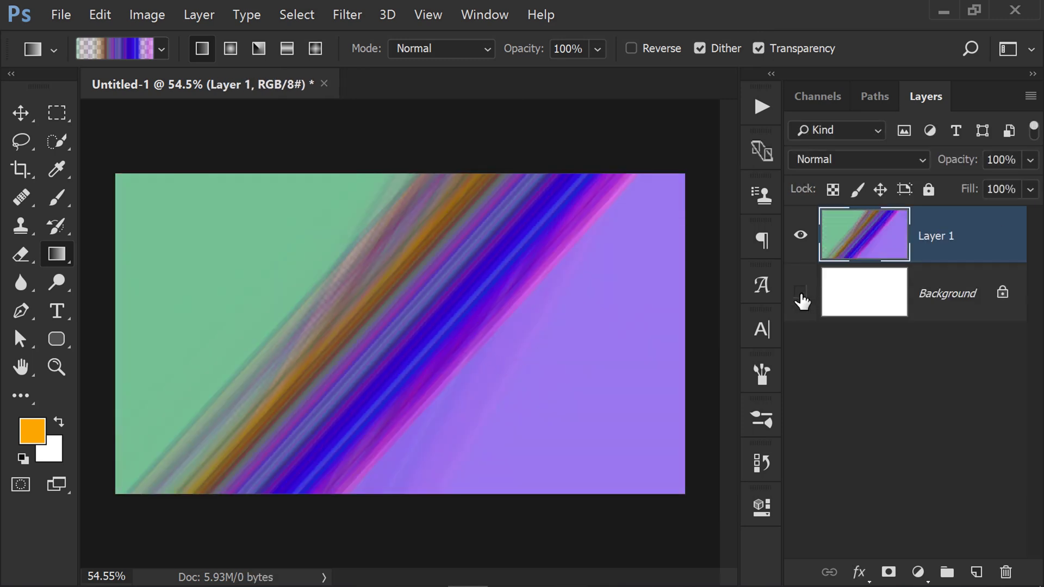
click(801, 294)
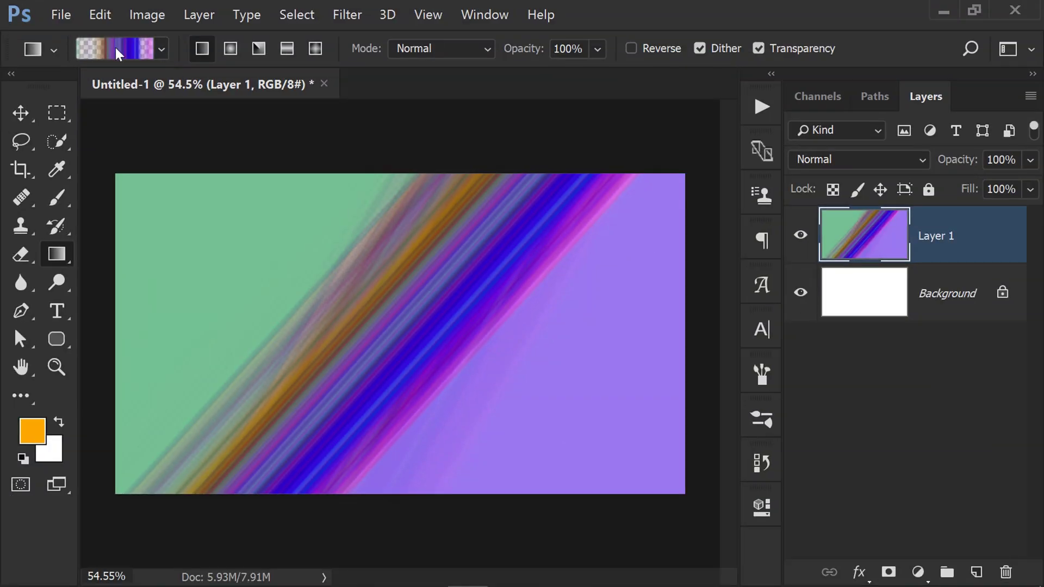
- Reopen the gradient, randomize its transparent noise colors once, and accept it
click(118, 53)
click(652, 458)
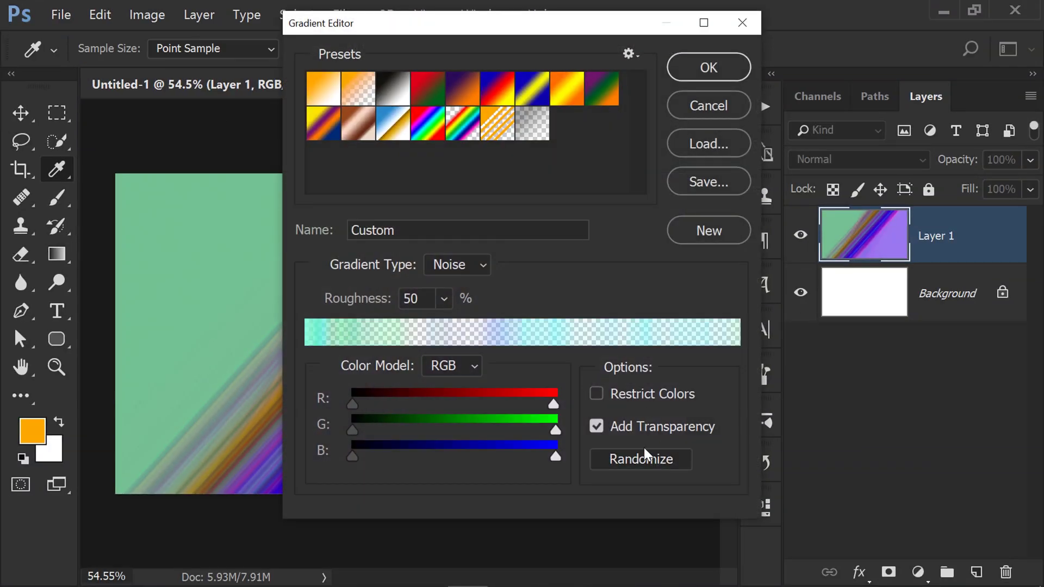
click(685, 71)
- Undo the three gradients just drawn on Layer 1
key(ctrl+alt+z)
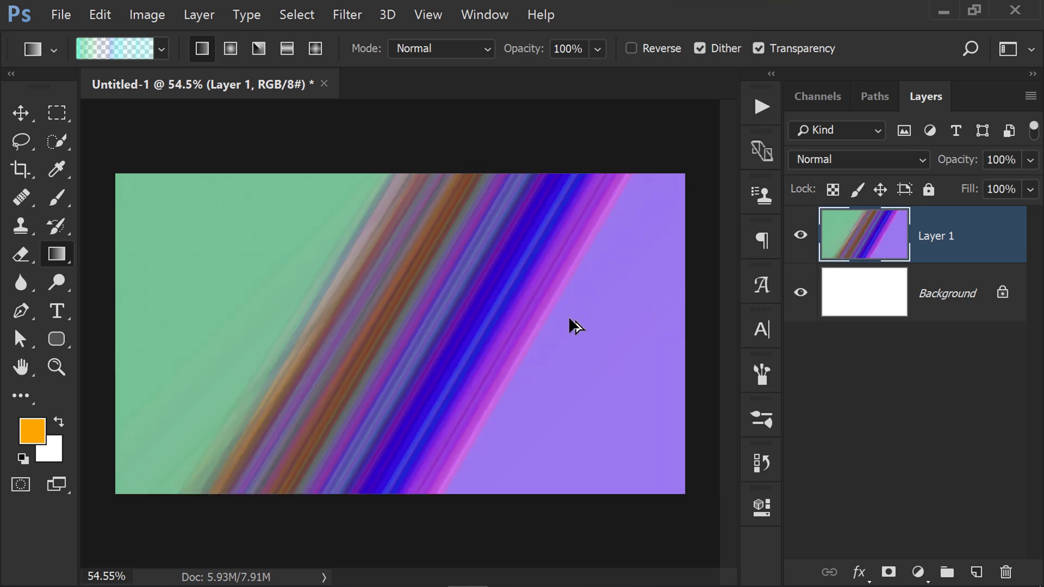
key(ctrl+alt+z)
key(ctrl+alt+z)
- Draw the new transparent noise gradient diagonally over Layer 1, check it with the Background layer hidden, and undo it
drag(340, 310, 531, 382)
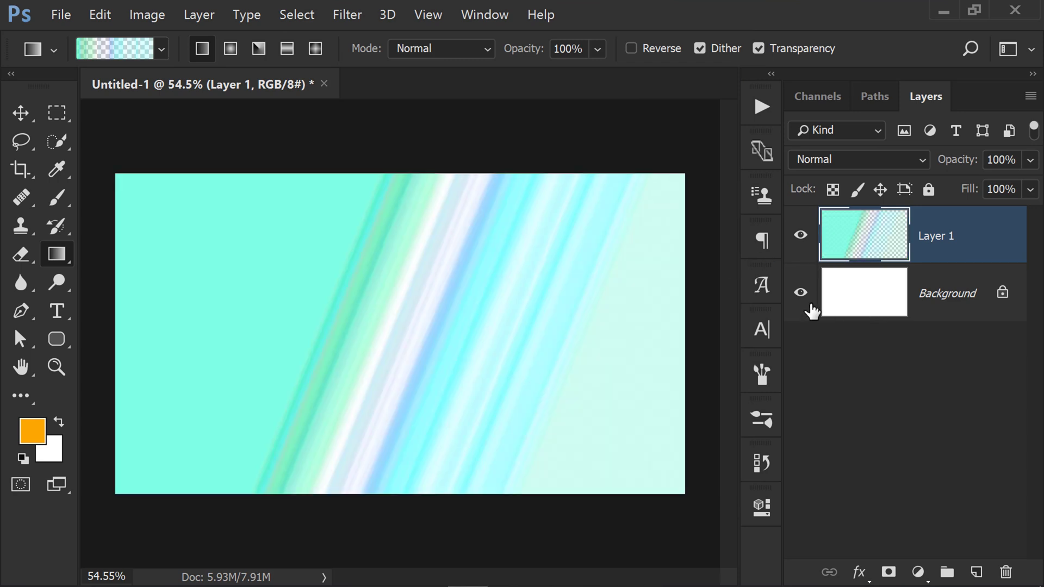
click(801, 293)
click(800, 292)
key(ctrl+alt+z)
- Reopen the gradient in the Gradient Editor, turn off Add Transparency, and change the gradient type to Solid
click(119, 54)
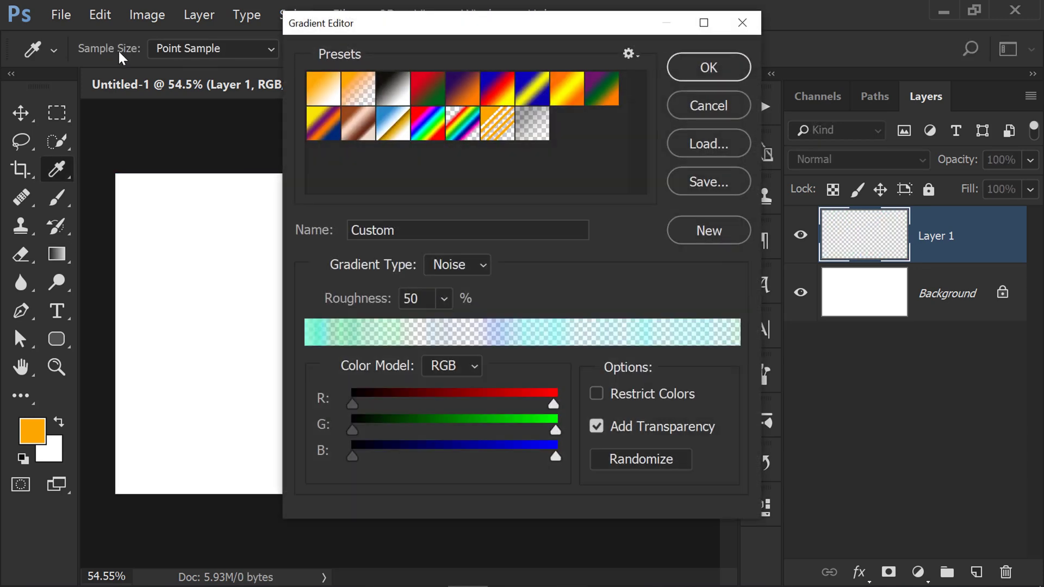
click(459, 266)
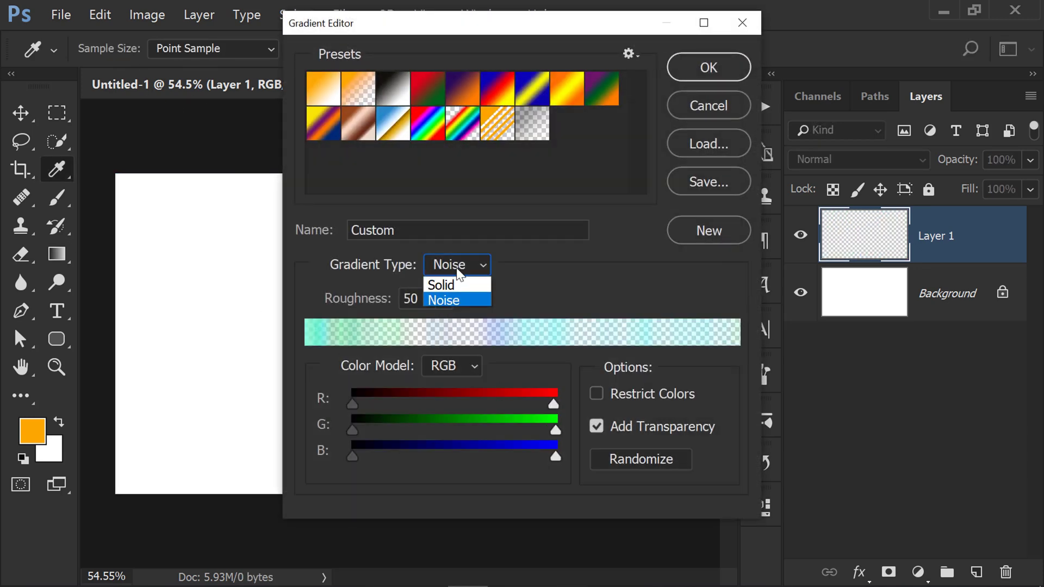
click(645, 396)
click(628, 390)
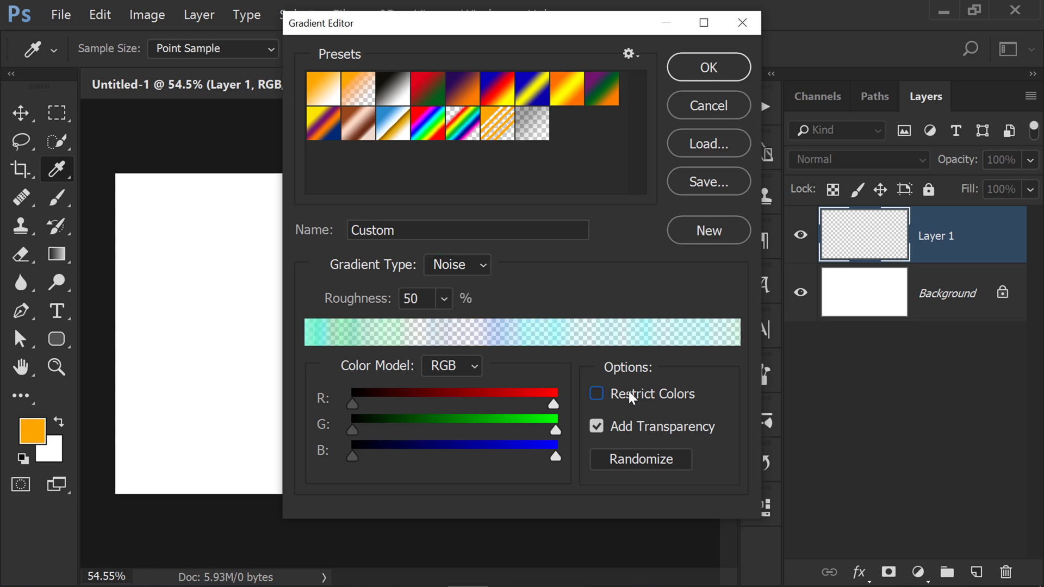
click(599, 423)
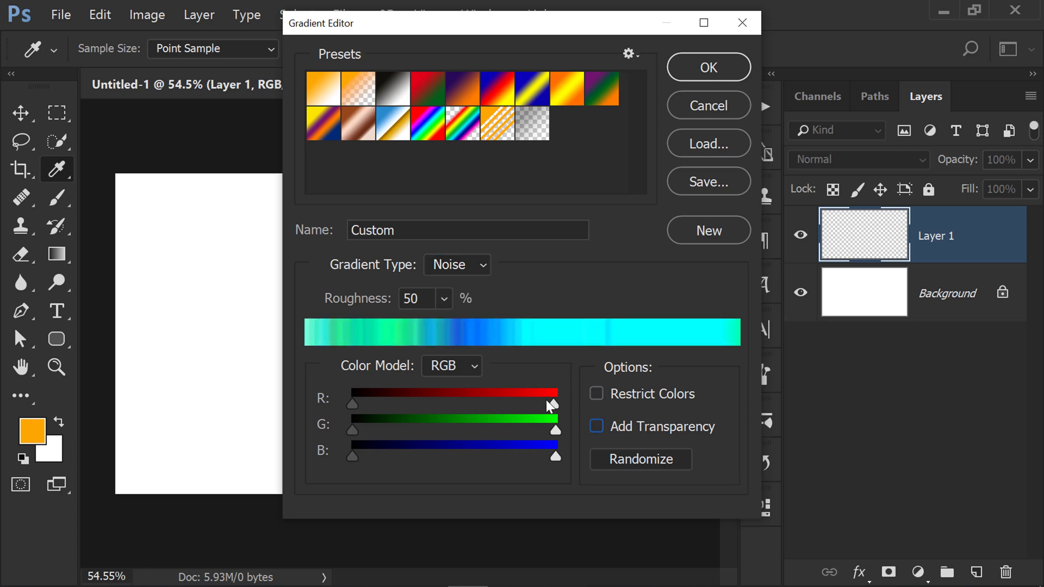
click(456, 265)
click(440, 280)
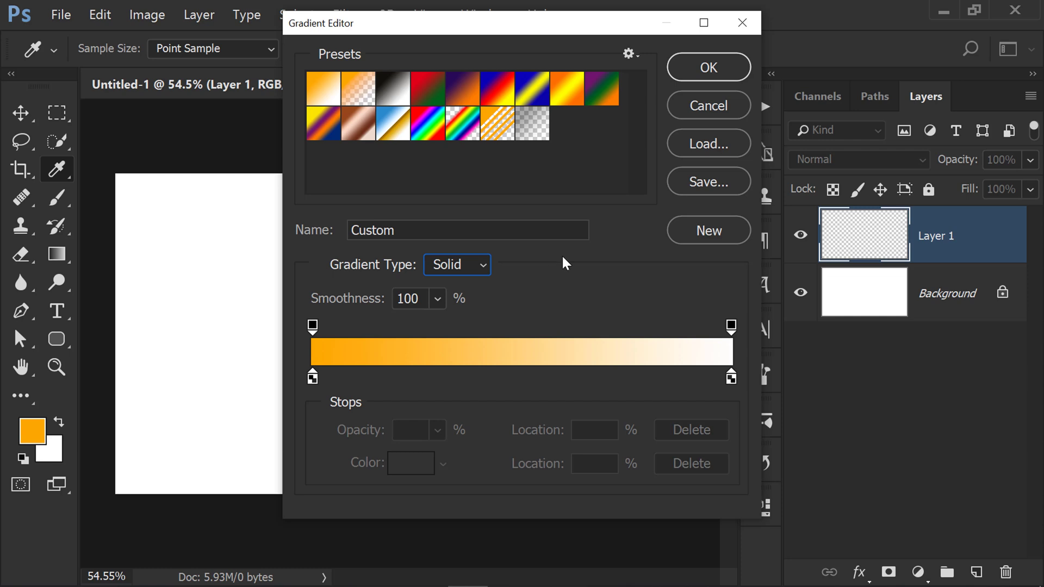
- Try displaying the gradient presets as Large Thumbnail, Small List and Large List, and return to Small Thumbnail
click(629, 54)
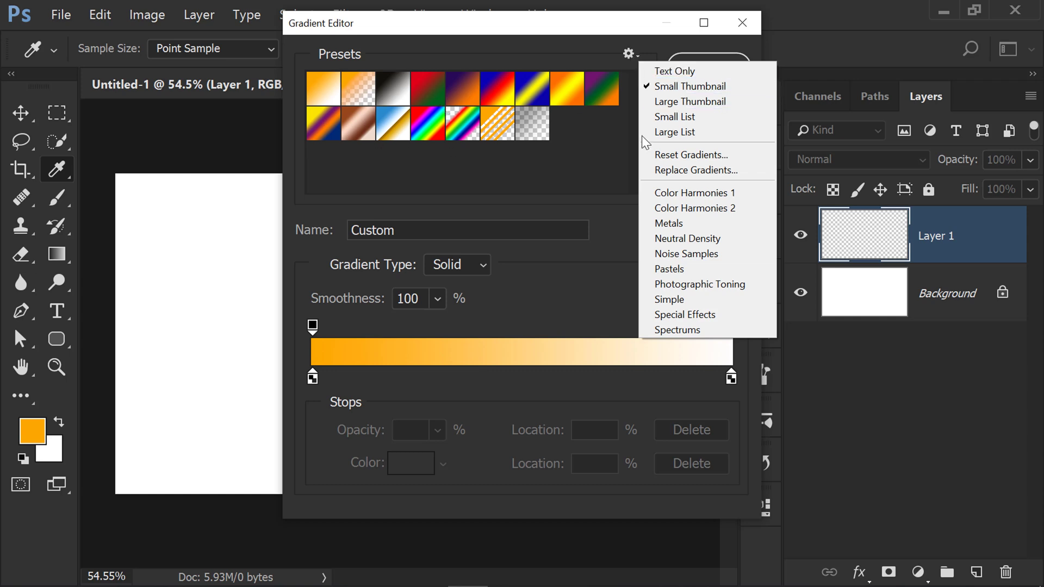
click(678, 102)
click(629, 53)
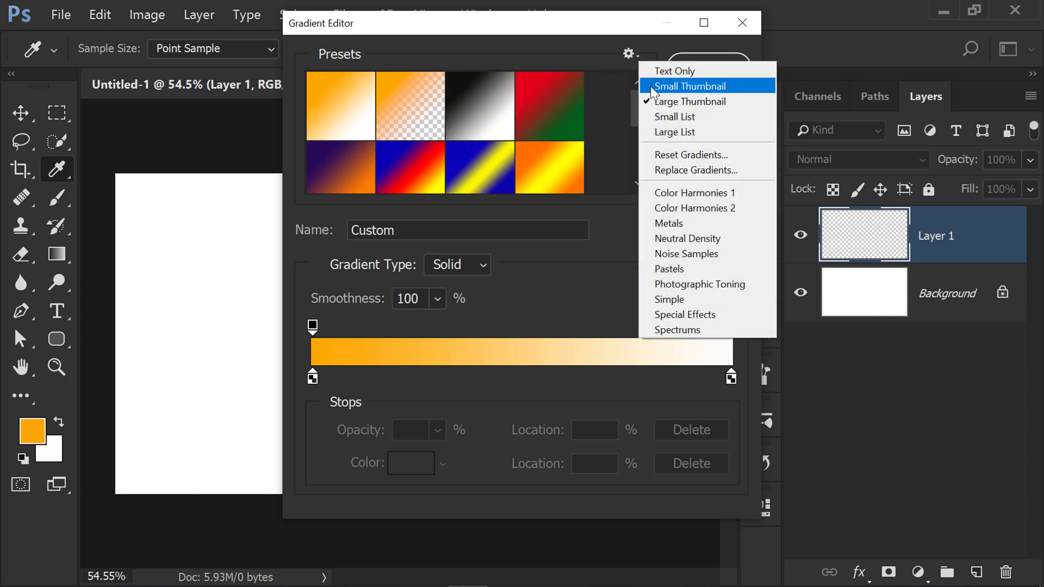
click(652, 91)
click(629, 53)
click(670, 117)
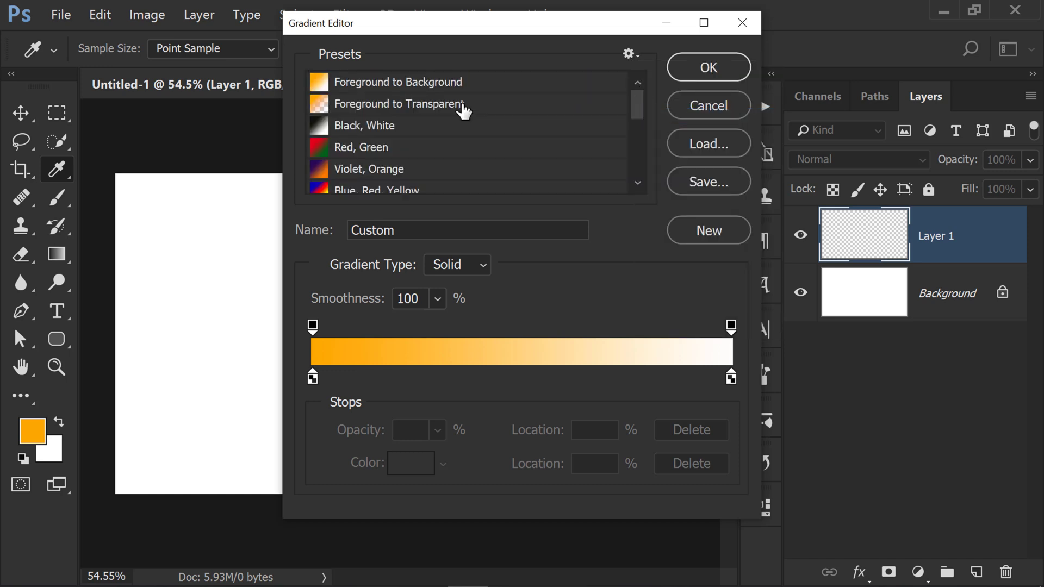
click(629, 53)
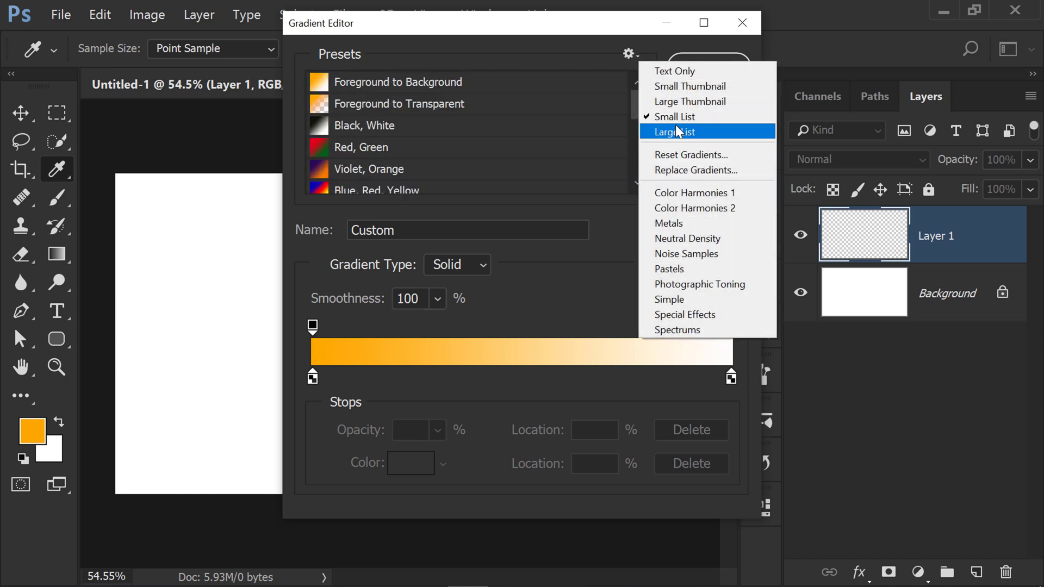
click(676, 126)
click(634, 55)
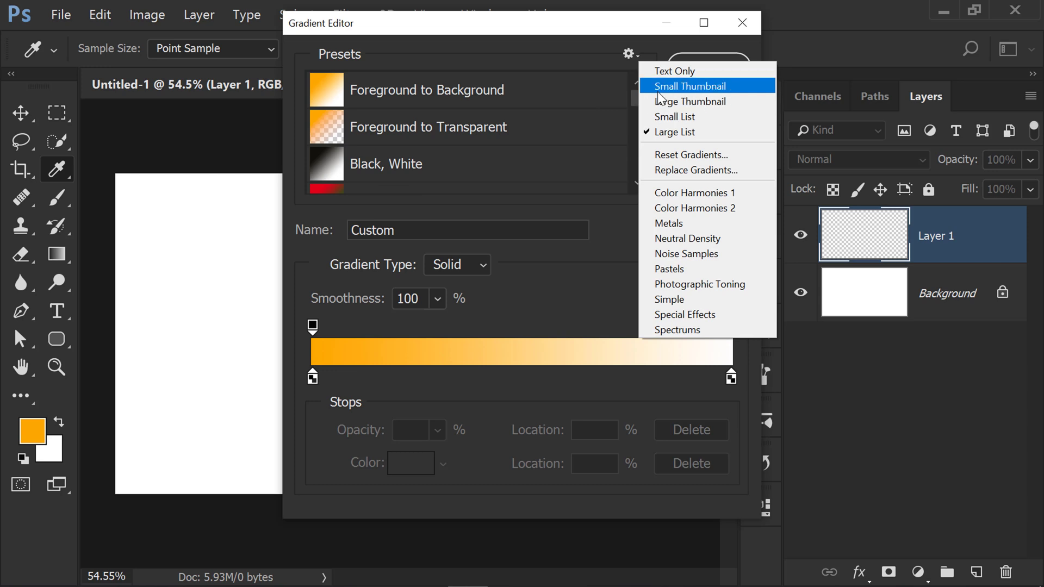
click(657, 93)
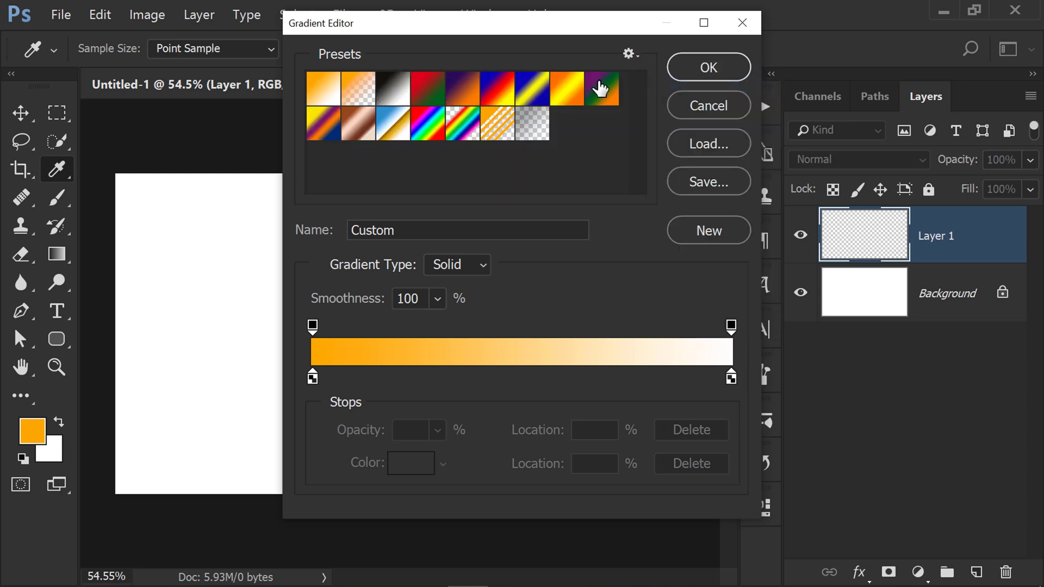
- Try displaying the gradient presets as Text Only, restore Small Thumbnail, and look over the other preset options
click(630, 53)
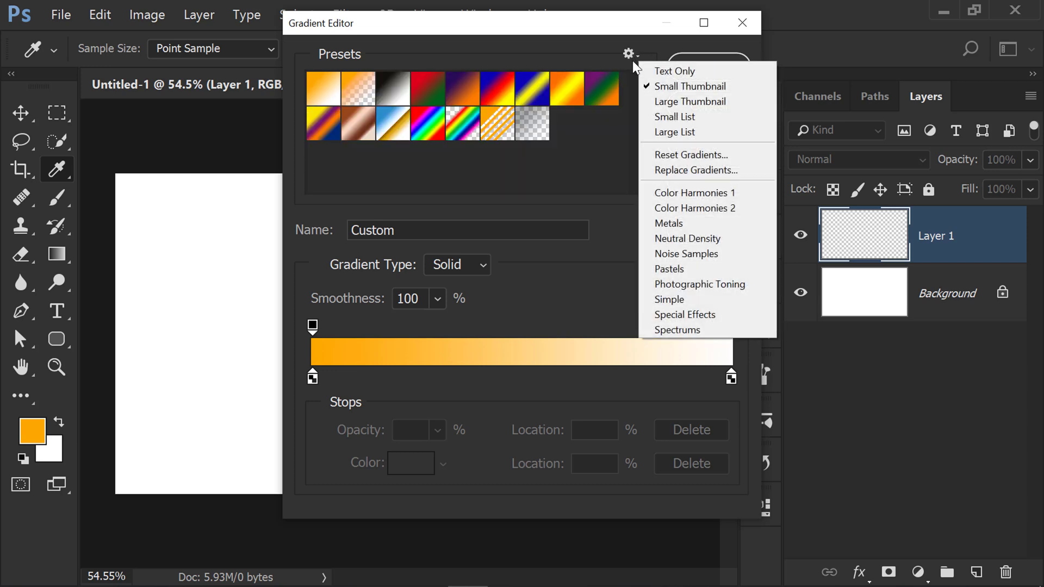
click(664, 72)
click(631, 54)
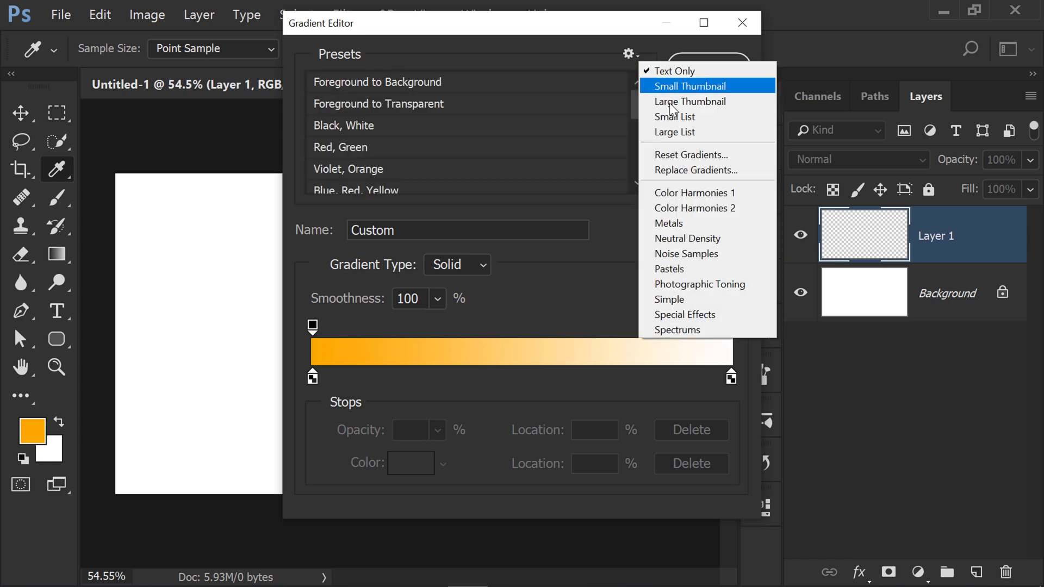
click(672, 87)
click(632, 52)
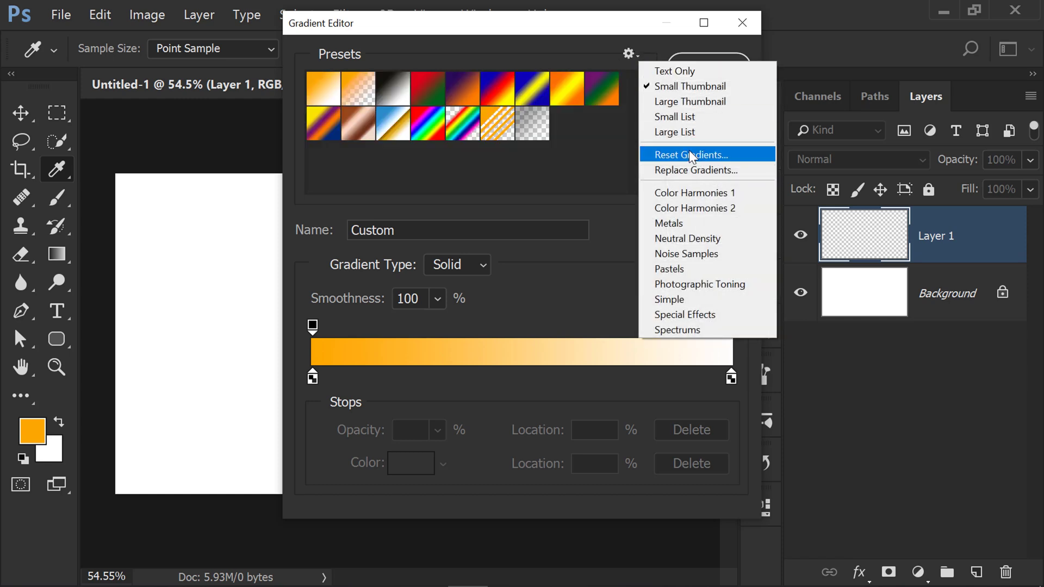
click(578, 55)
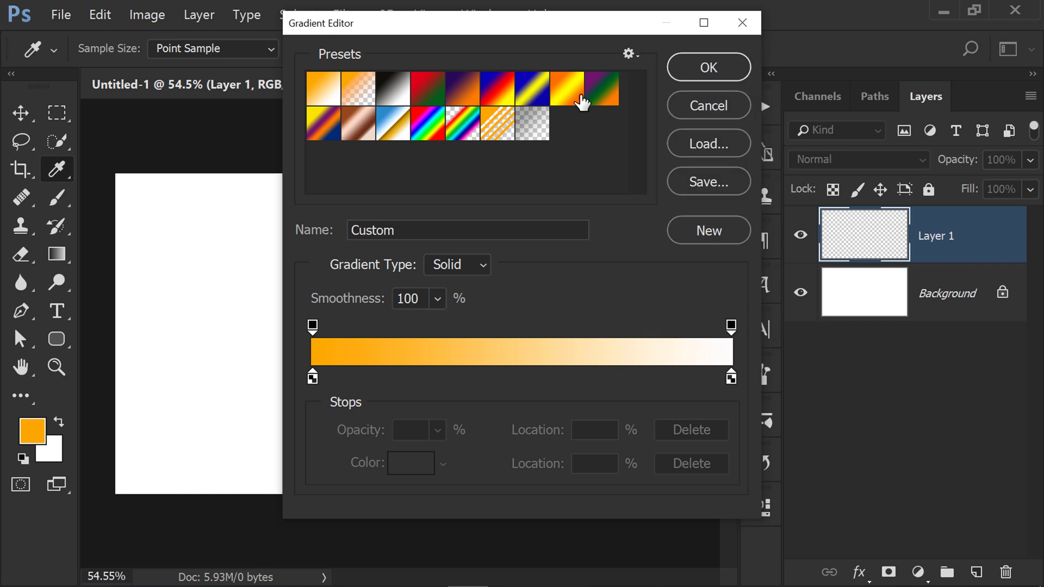
- Add a color stop at 21% of the custom gradient and make it bright blue
click(400, 378)
click(409, 465)
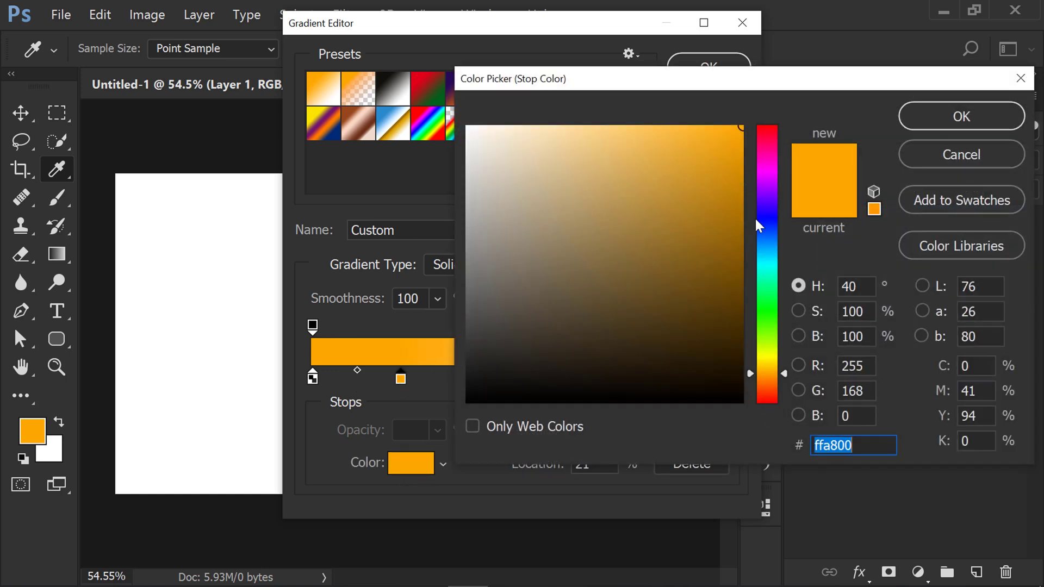
click(764, 239)
key(Return)
- Add a second color stop at the 47% location and make it lime green
click(511, 378)
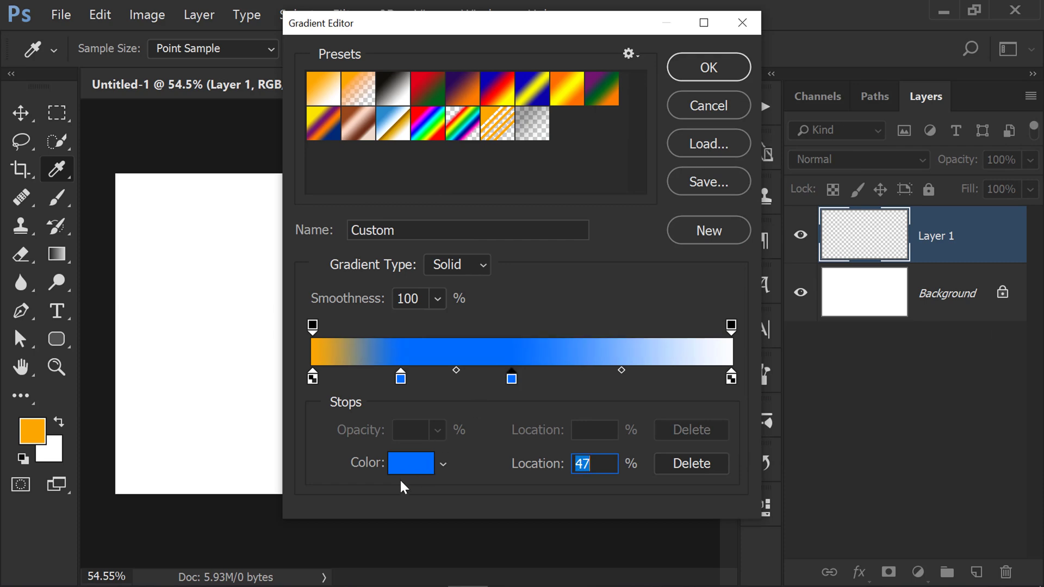
click(407, 466)
drag(765, 348, 765, 342)
click(957, 116)
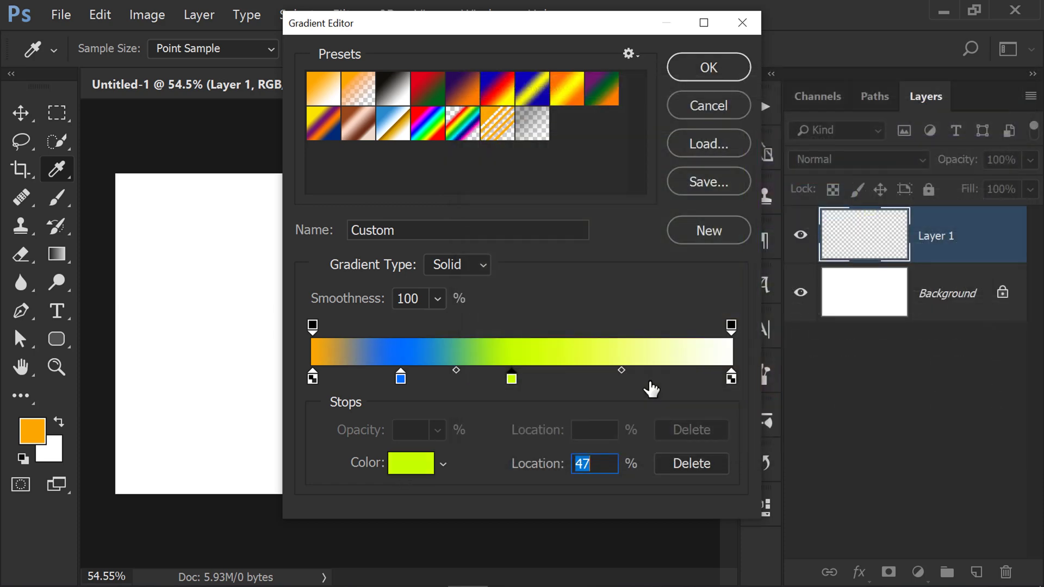
- Add a third color stop at the 85% location and give it a softened turquoise color
click(668, 377)
click(426, 467)
click(656, 178)
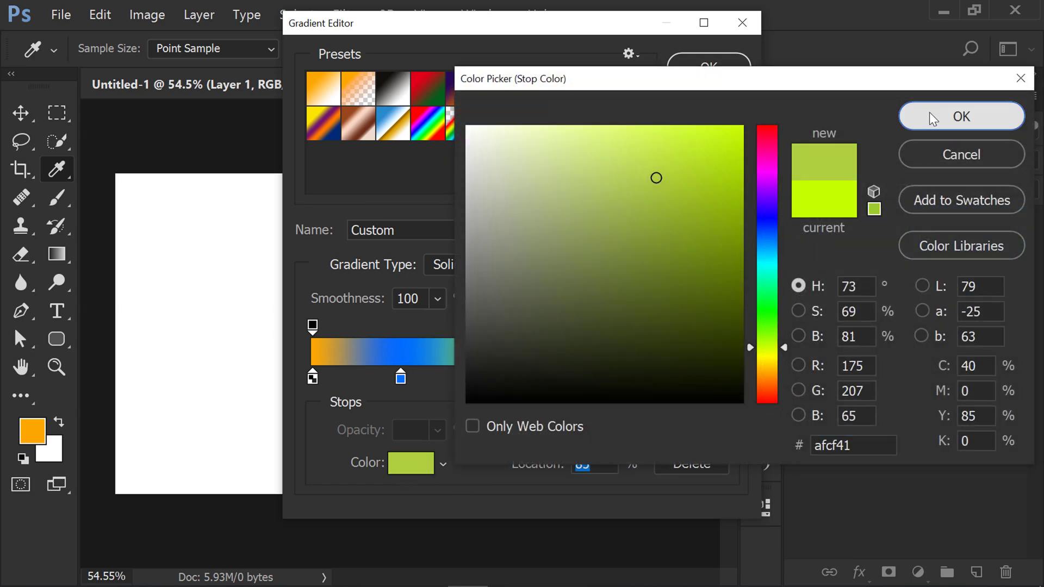
click(934, 119)
click(409, 470)
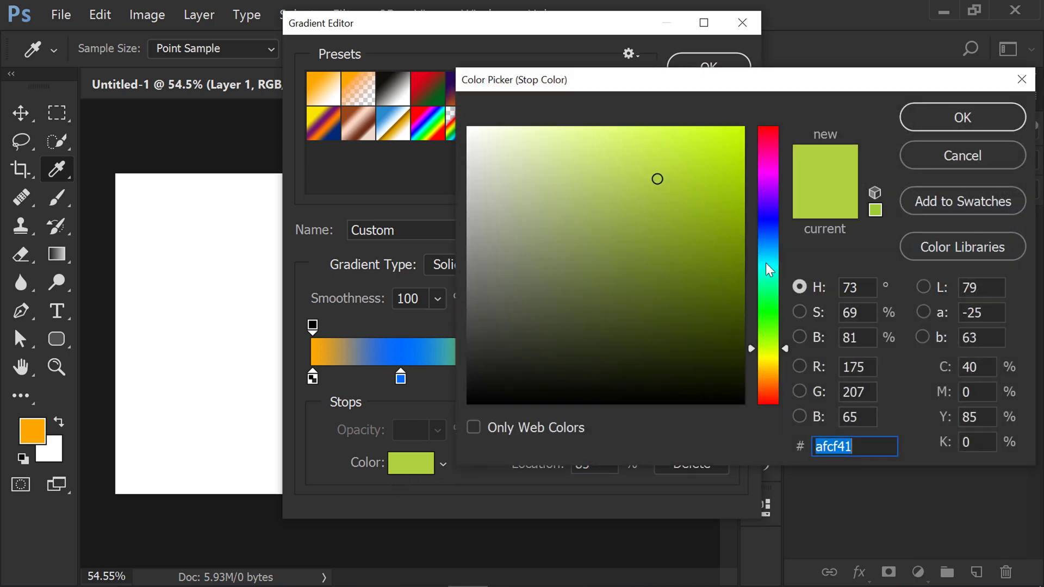
click(765, 266)
click(933, 118)
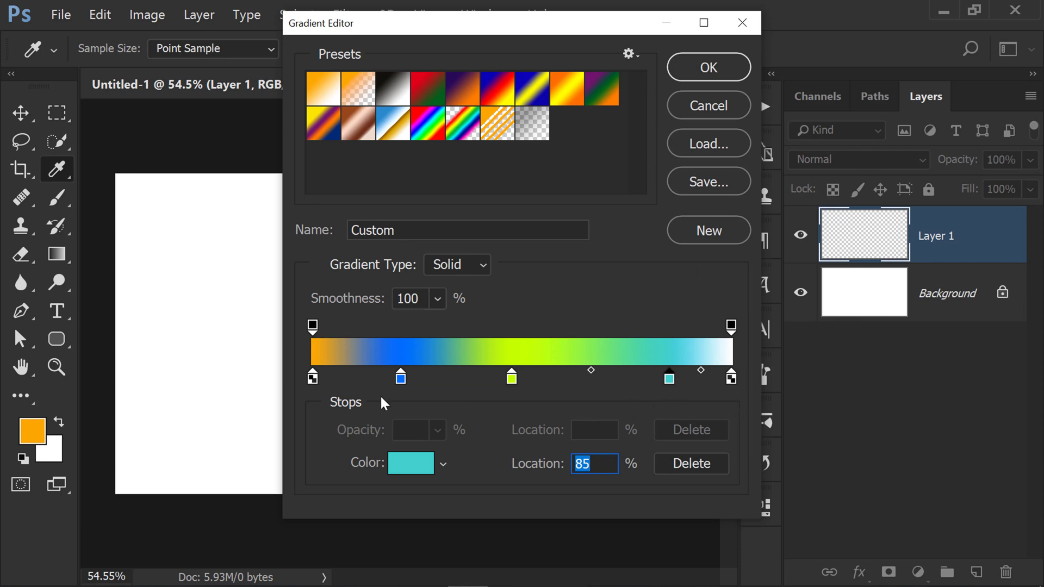
- Try adding the gradient as a new preset and renaming it asdf, and delete that preset
click(717, 235)
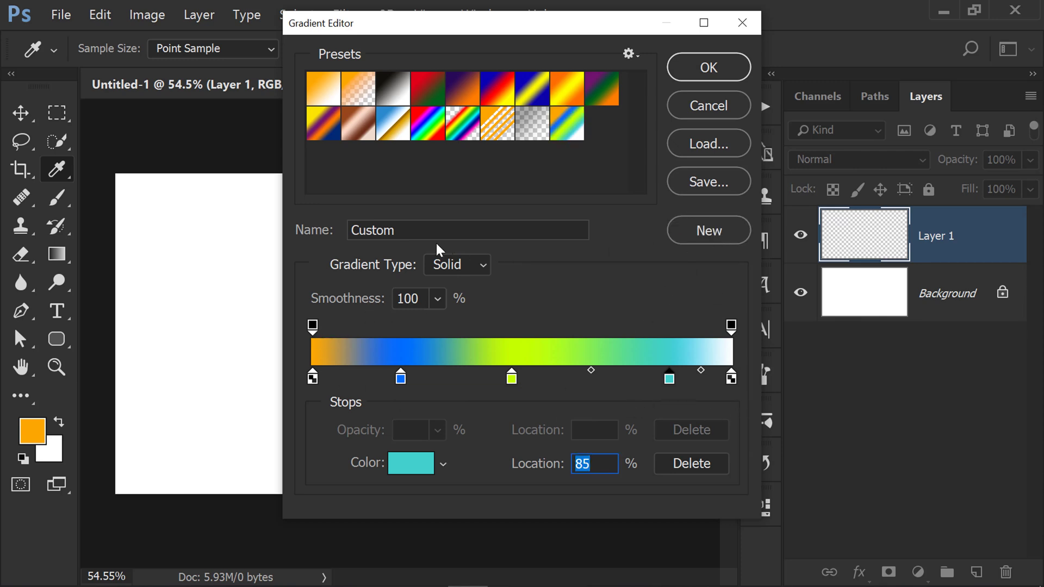
click(578, 135)
click(423, 222)
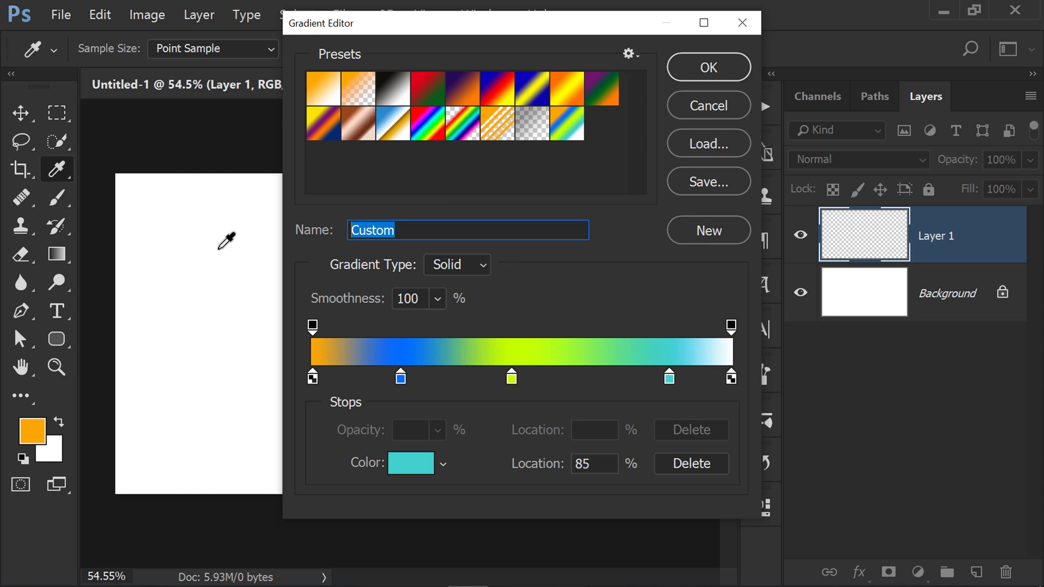
text(asdf)
click(577, 134)
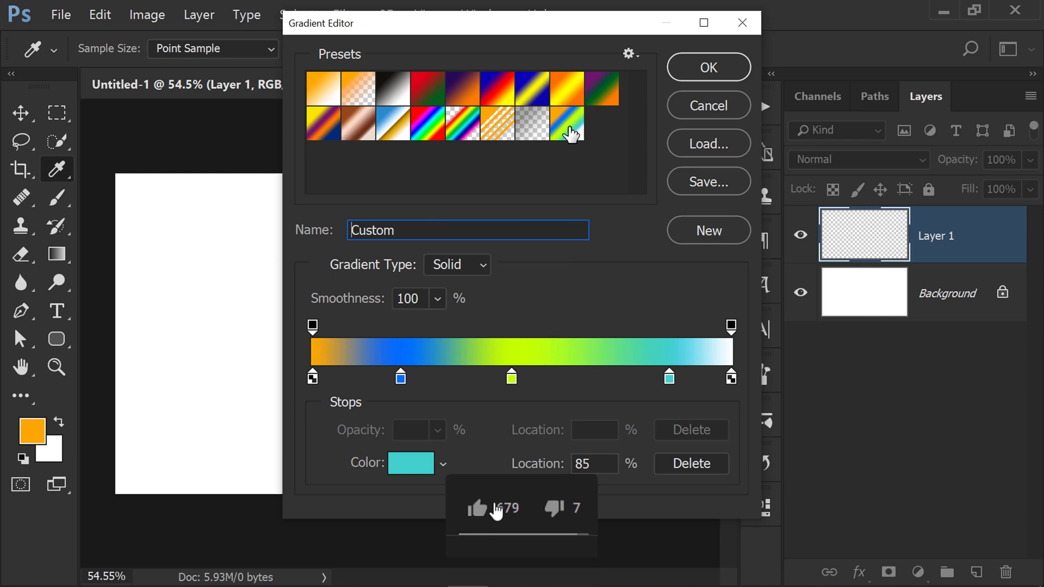
right_click(571, 134)
click(603, 169)
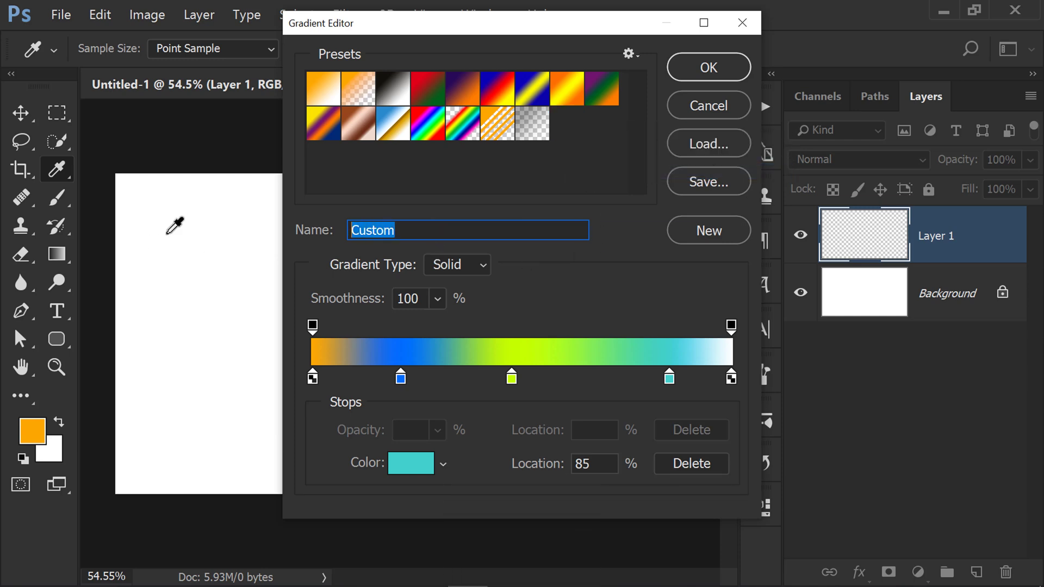
- Name the gradient asdf and add it as a new preset
text(asdf)
click(709, 239)
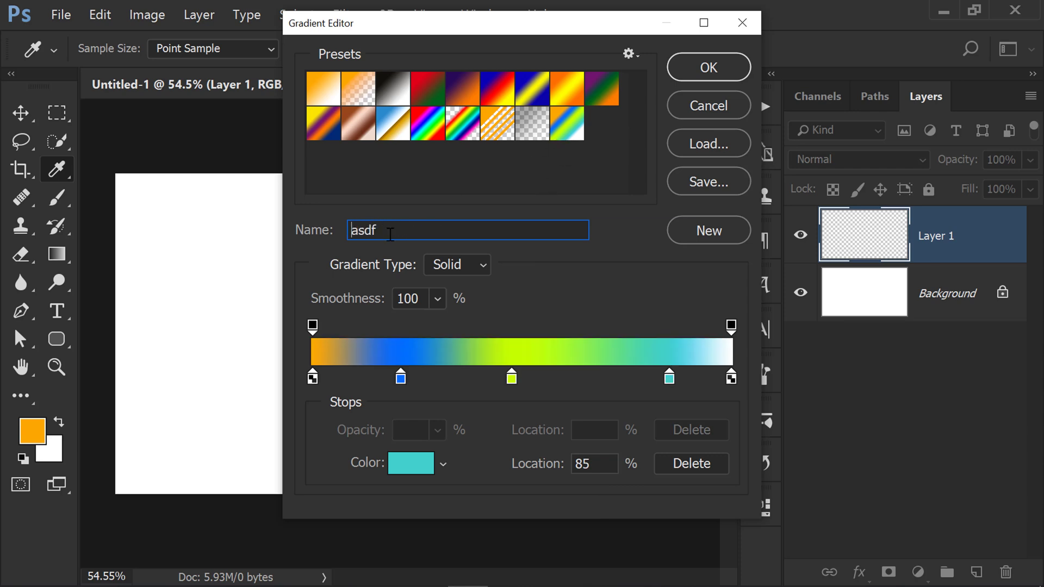
- Save the current gradient presets to the Desktop as a GRD file named asdfg
click(673, 184)
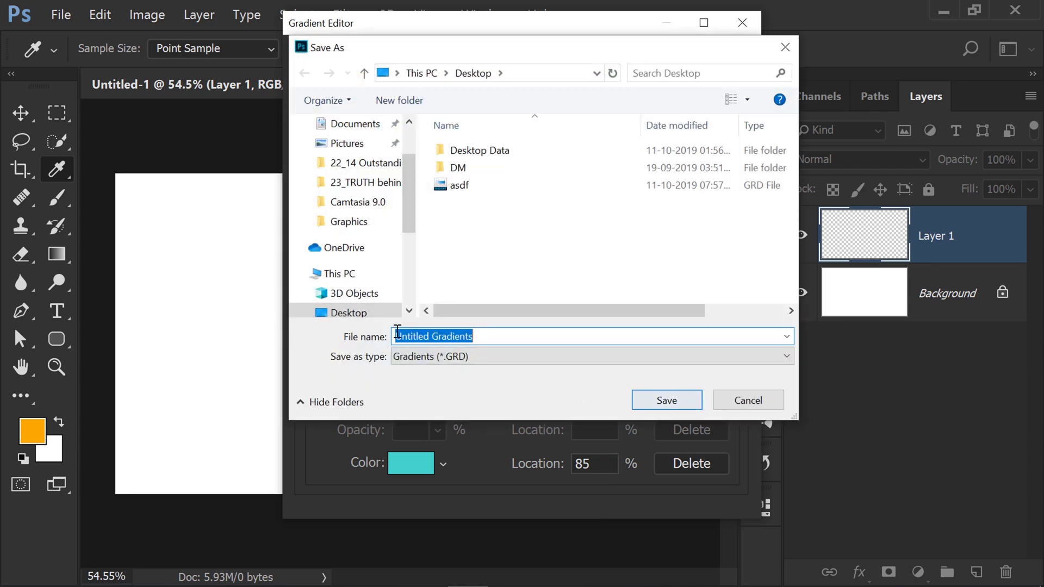
click(467, 181)
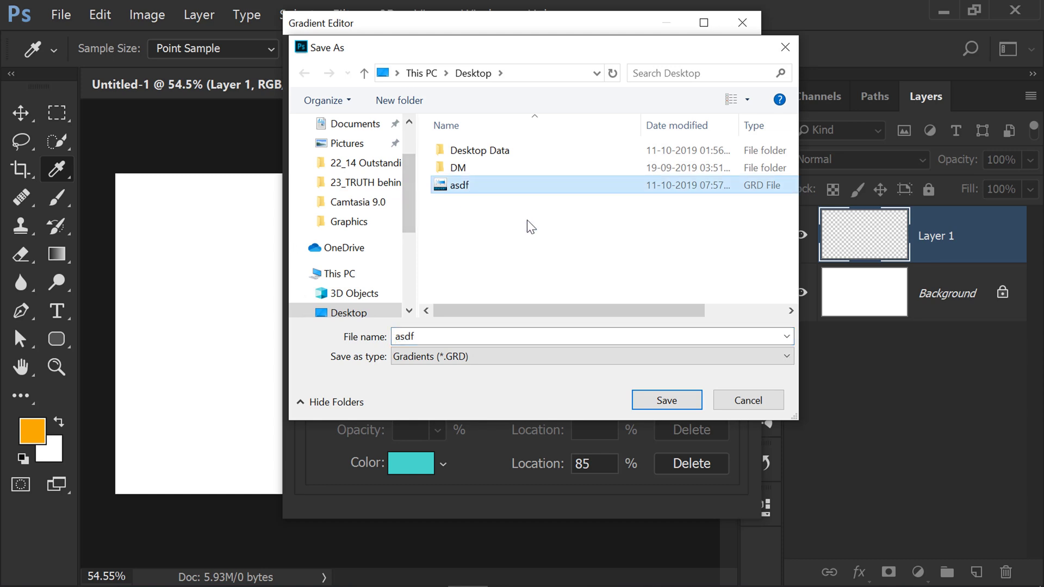
click(456, 332)
text(asdfg)
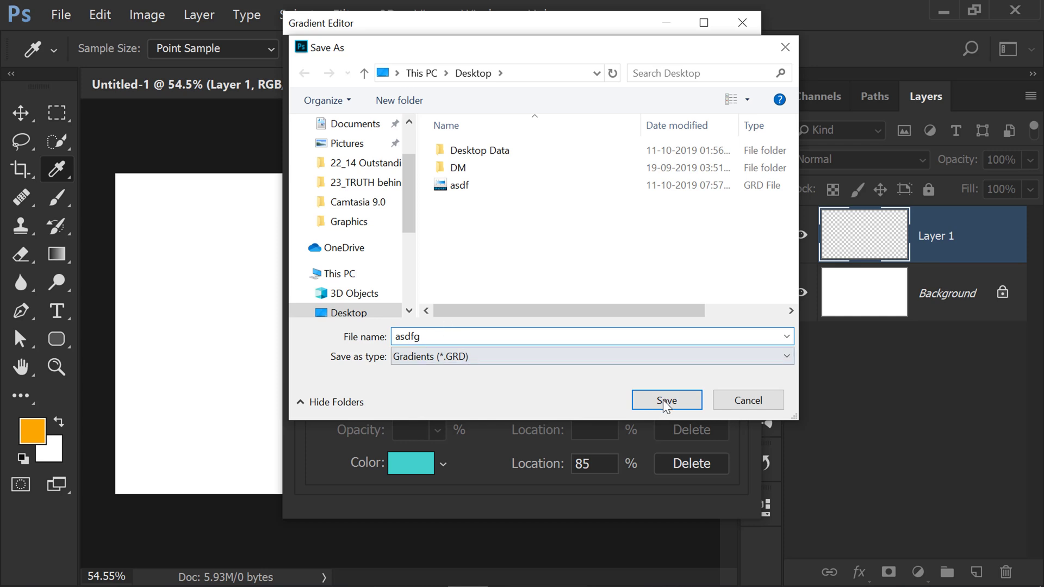
click(646, 396)
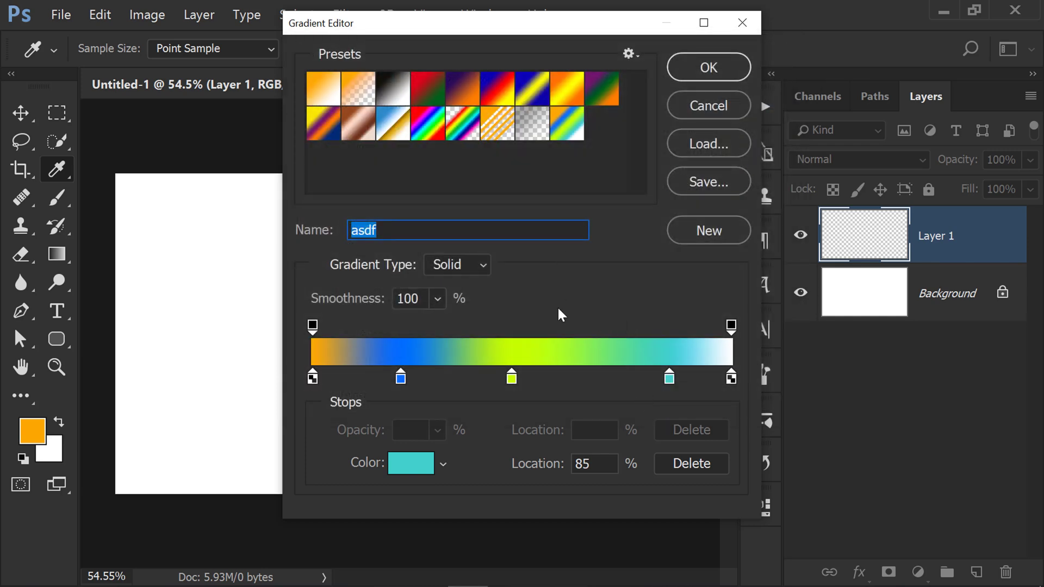
- Accept the asdf gradient in the Gradient Editor and draw it diagonally across Layer 1 several times
click(686, 71)
click(115, 53)
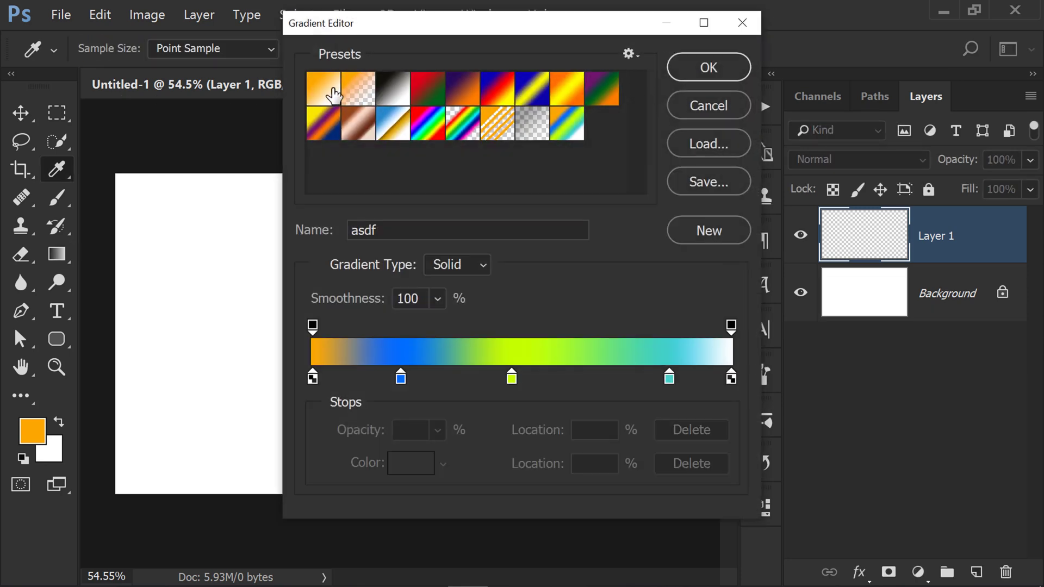
click(325, 88)
click(709, 69)
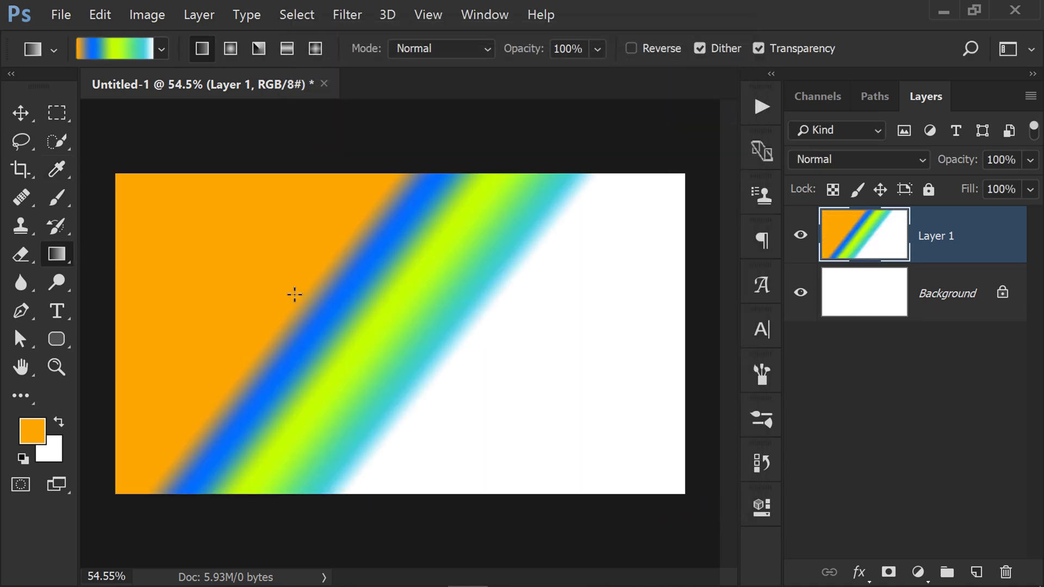
drag(294, 294, 420, 375)
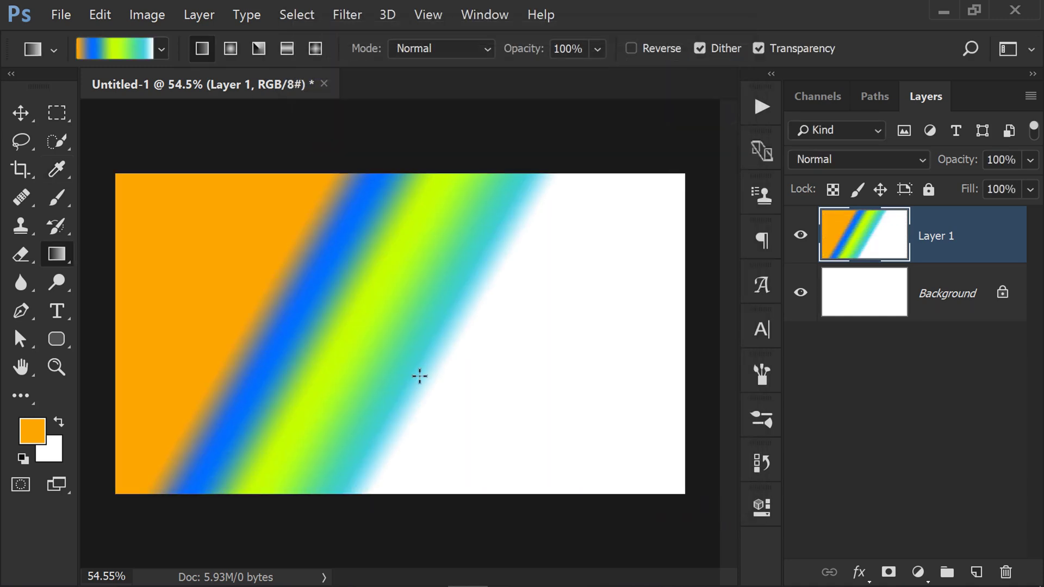
drag(344, 305, 436, 349)
drag(235, 248, 517, 413)
drag(438, 347, 584, 407)
drag(514, 382, 325, 277)
drag(261, 248, 463, 357)
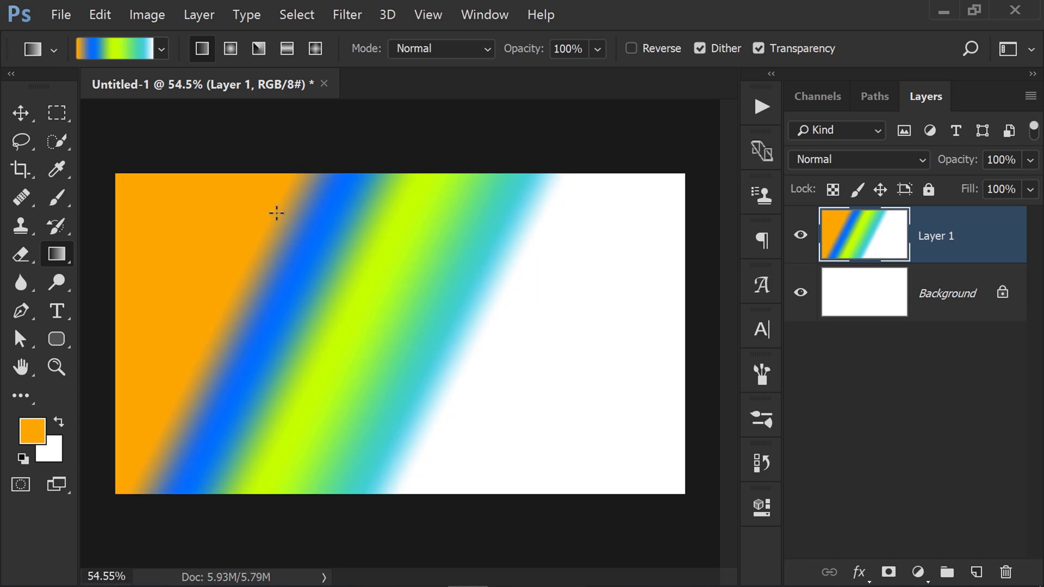
- Load the asdfg gradient file from the Desktop into the Gradient Editor and look through the presets
click(125, 51)
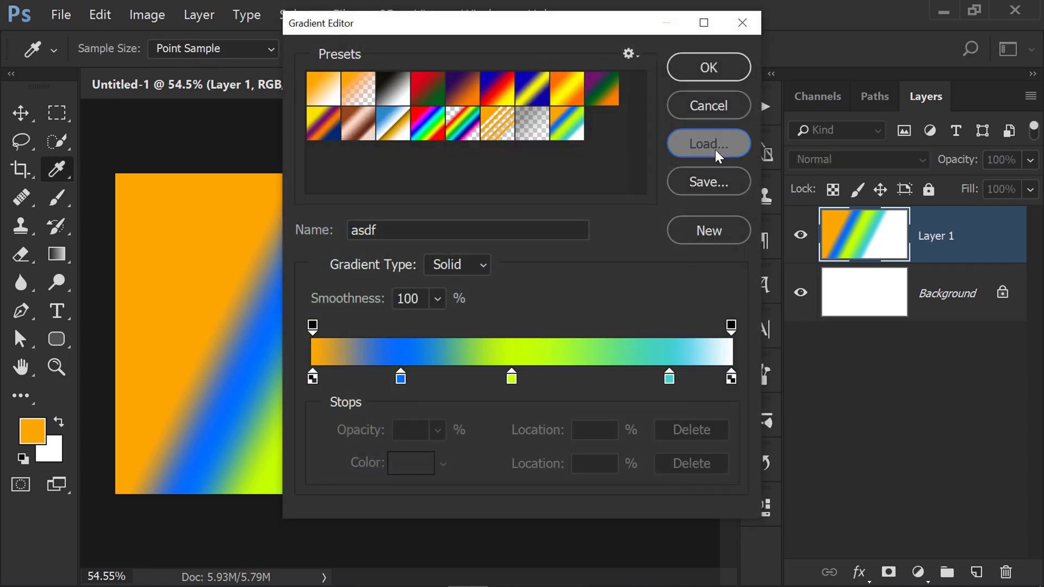
click(714, 147)
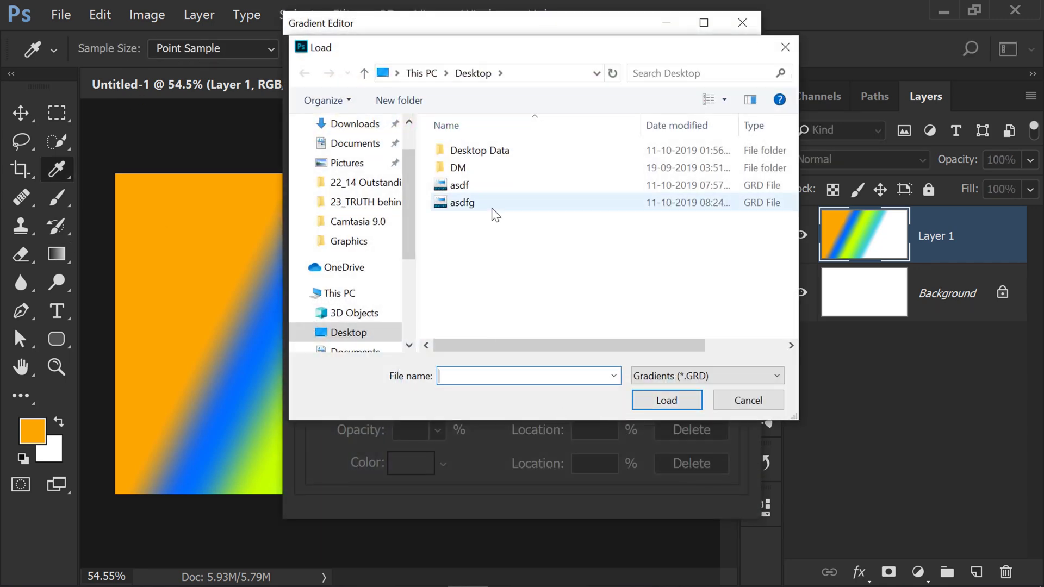
click(495, 214)
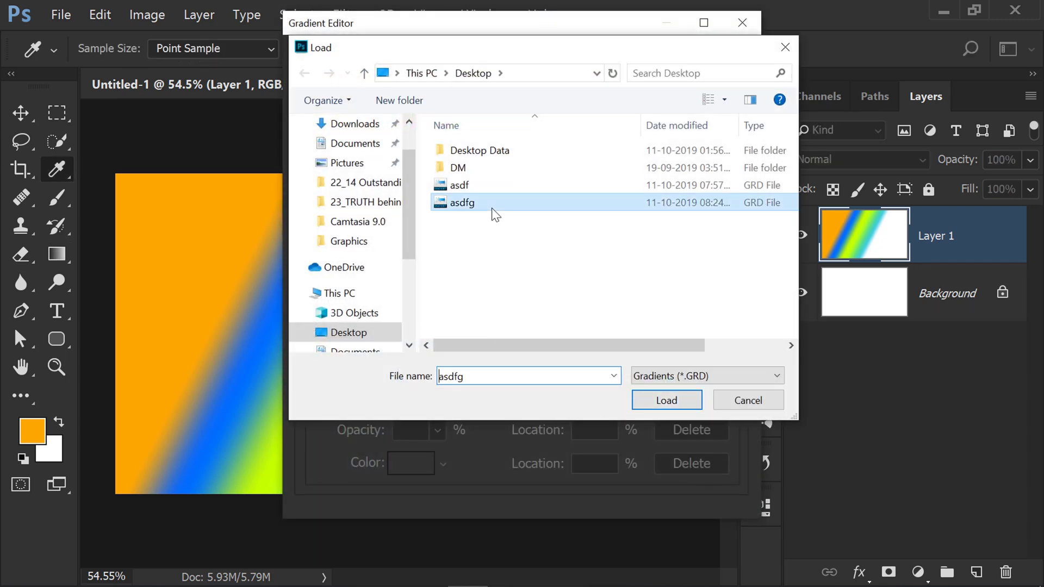
click(666, 400)
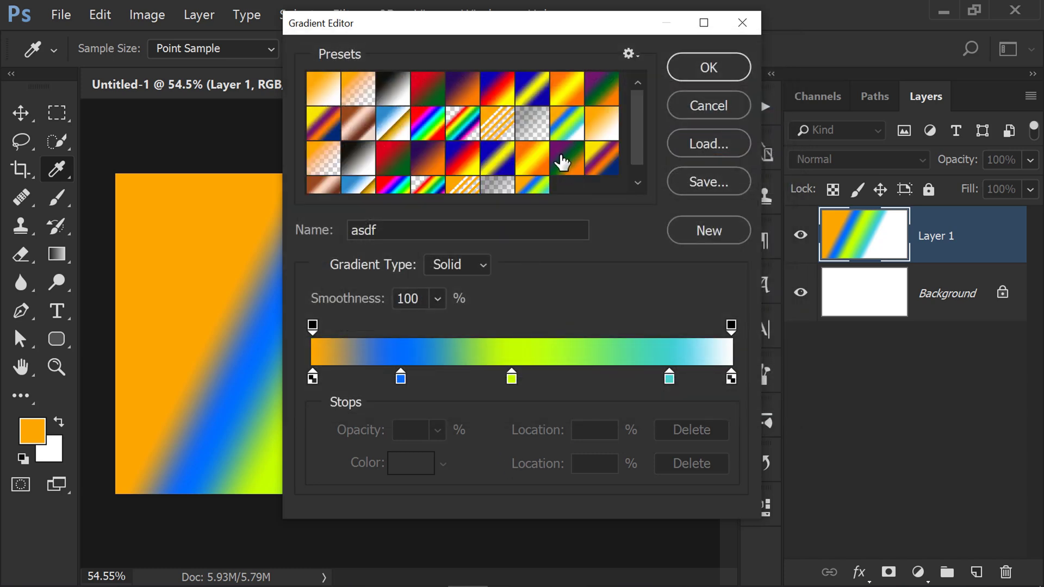
scroll(562, 162, down, 1)
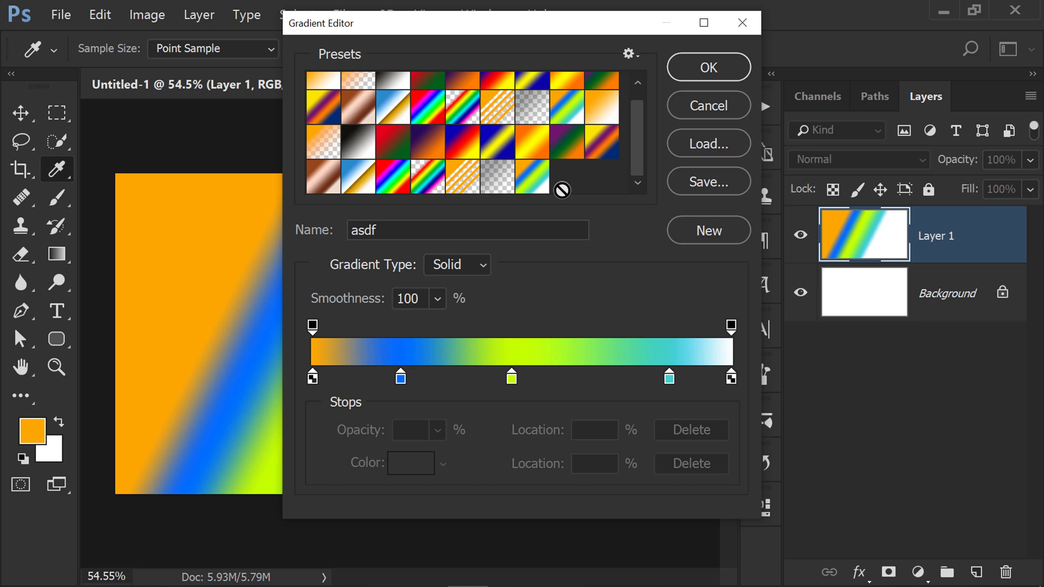
scroll(570, 184, up, 1)
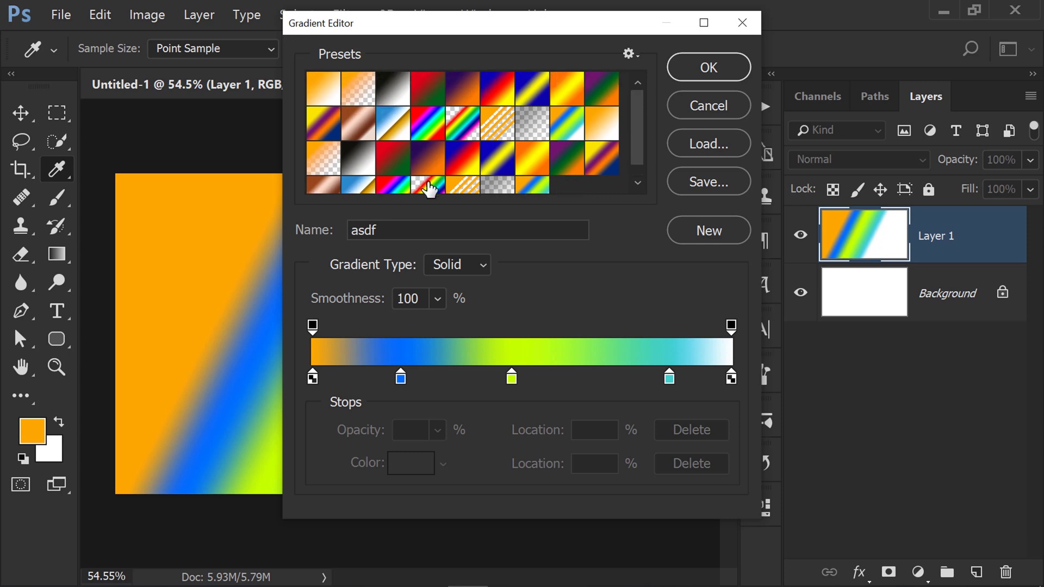
- Reset the gradient presets, replacing the current ones with the default gradients
click(629, 55)
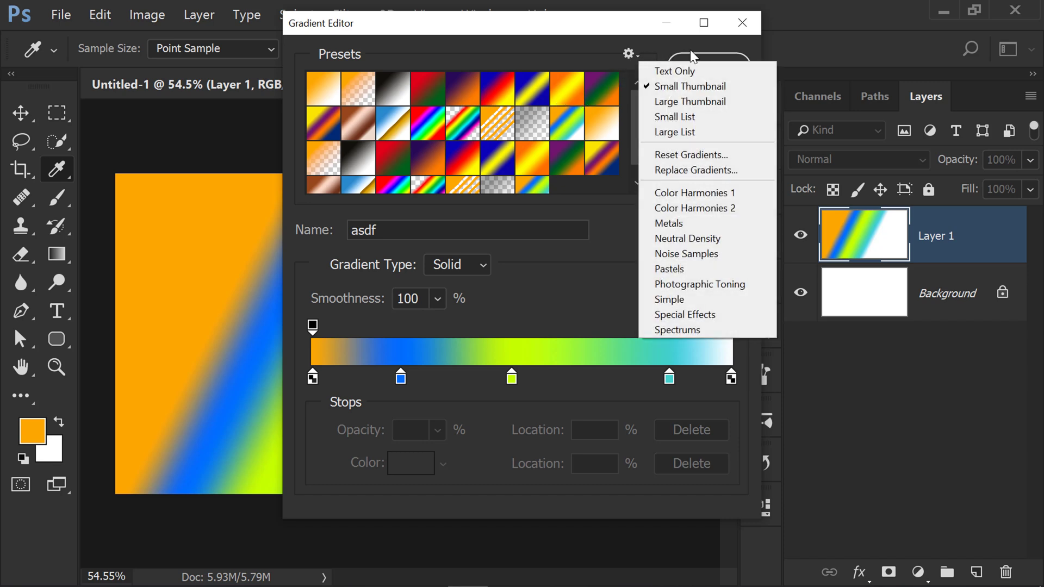
click(691, 154)
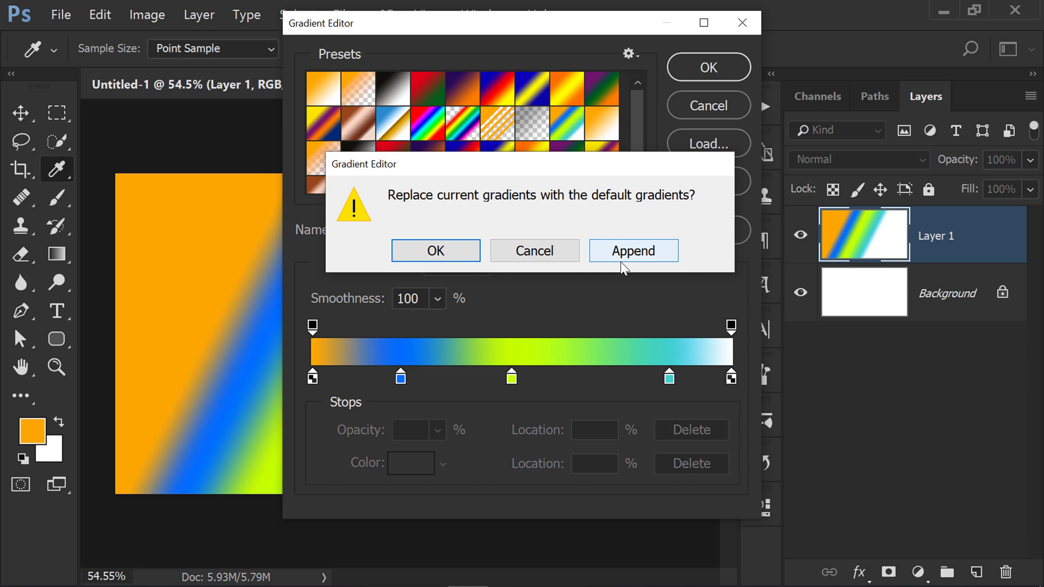
click(427, 254)
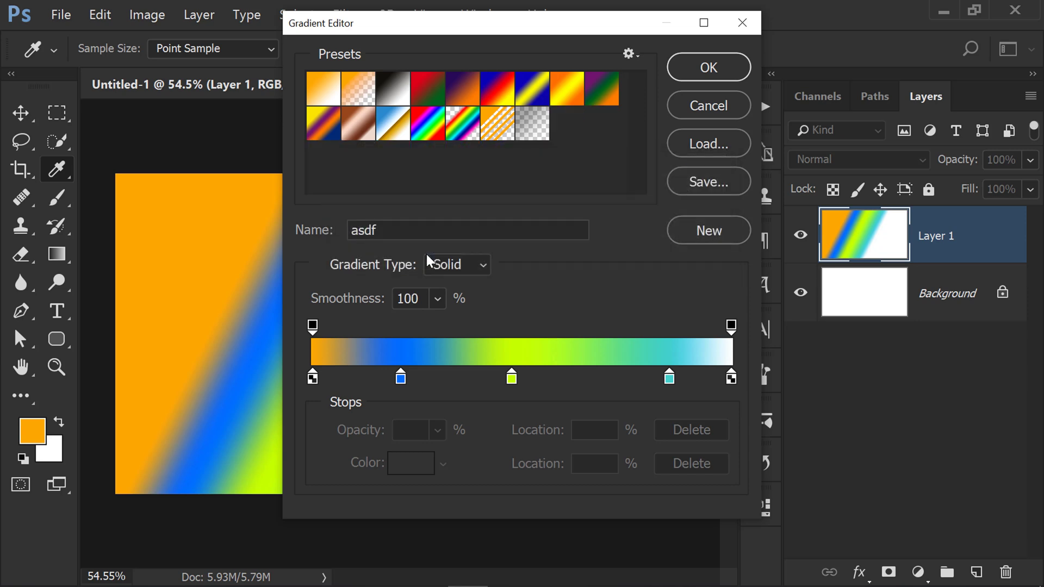
- Look at the gradient files offered for replacing the current presets, and cancel without loading one
click(630, 54)
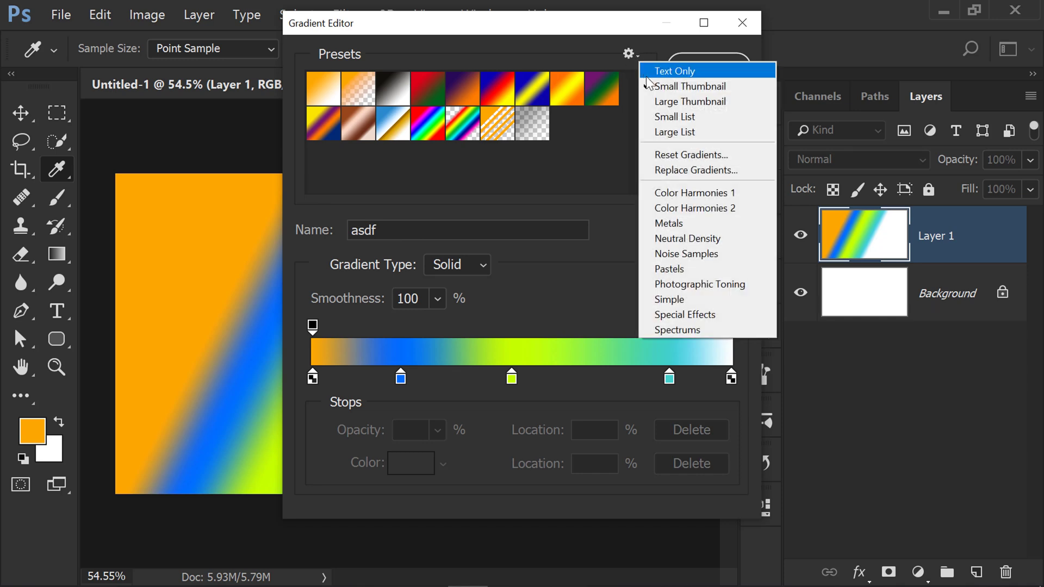
click(674, 170)
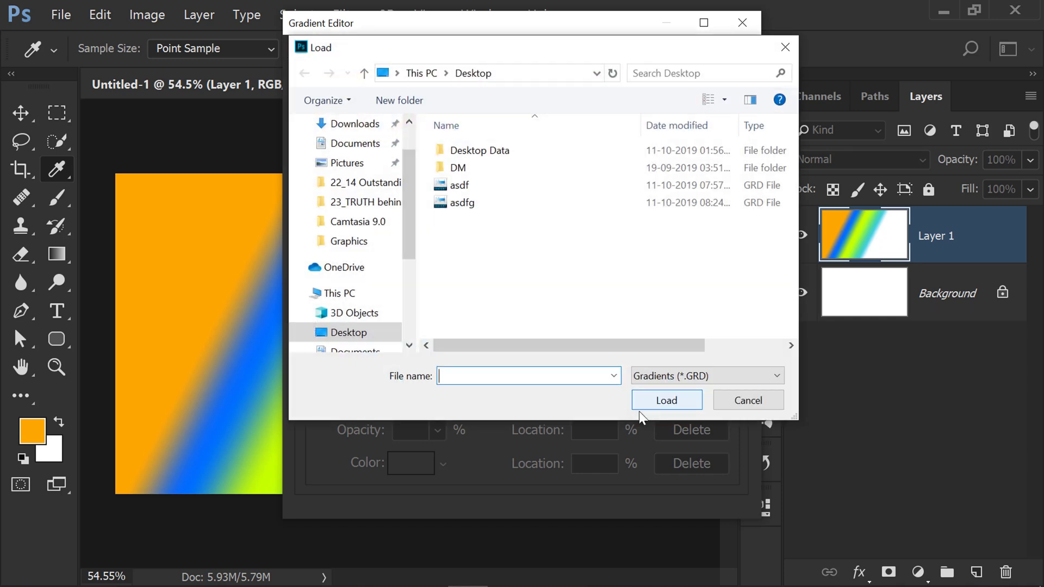
click(737, 406)
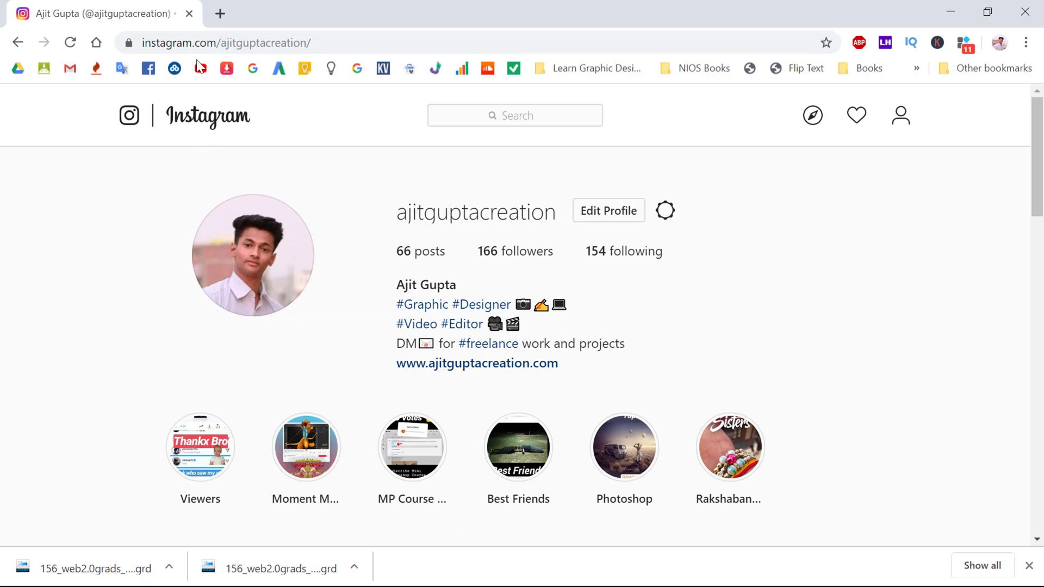
- Switch to the browser and look over the story highlights and posts on the Instagram profile page
scroll(624, 293, down, 3)
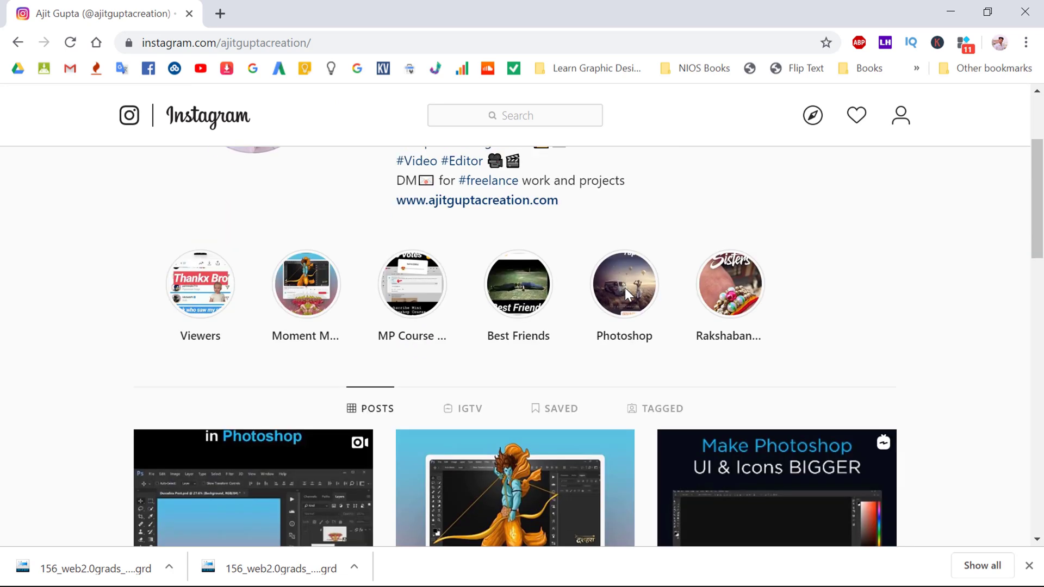
scroll(623, 294, up, 3)
scroll(217, 299, down, 3)
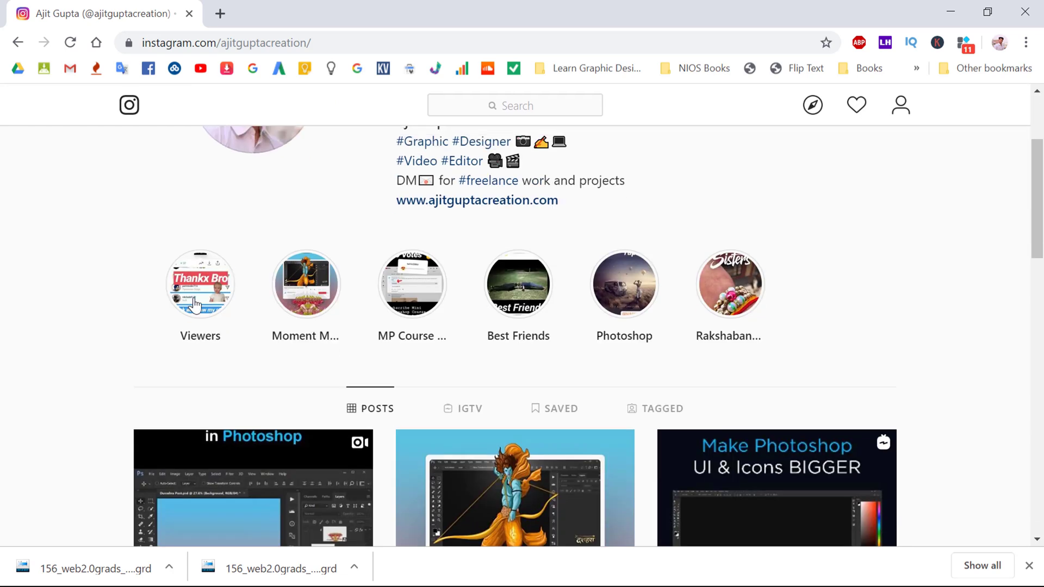
scroll(756, 278, down, 3)
scroll(801, 226, up, 1)
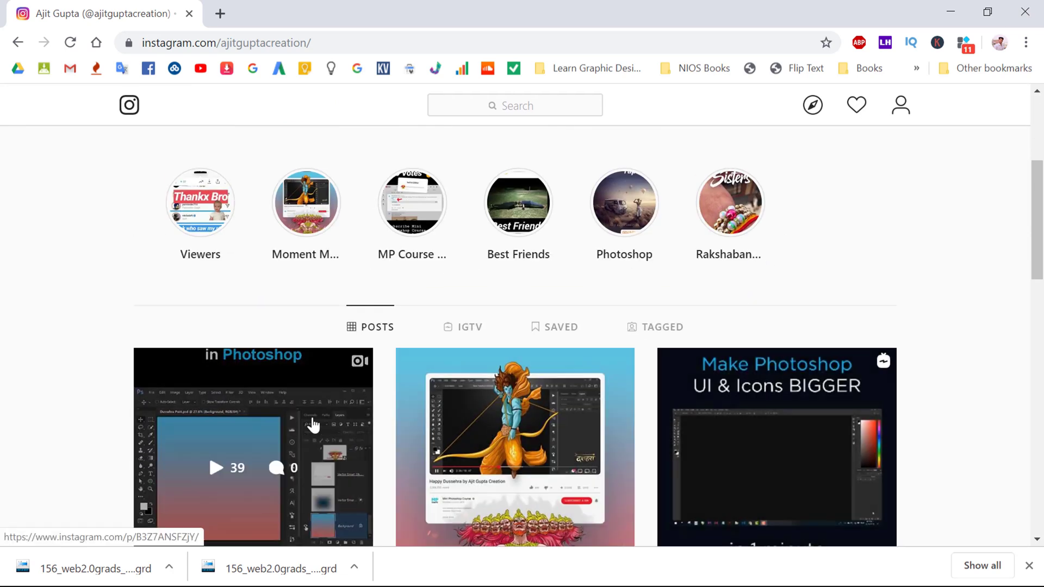
scroll(809, 238, up, 3)
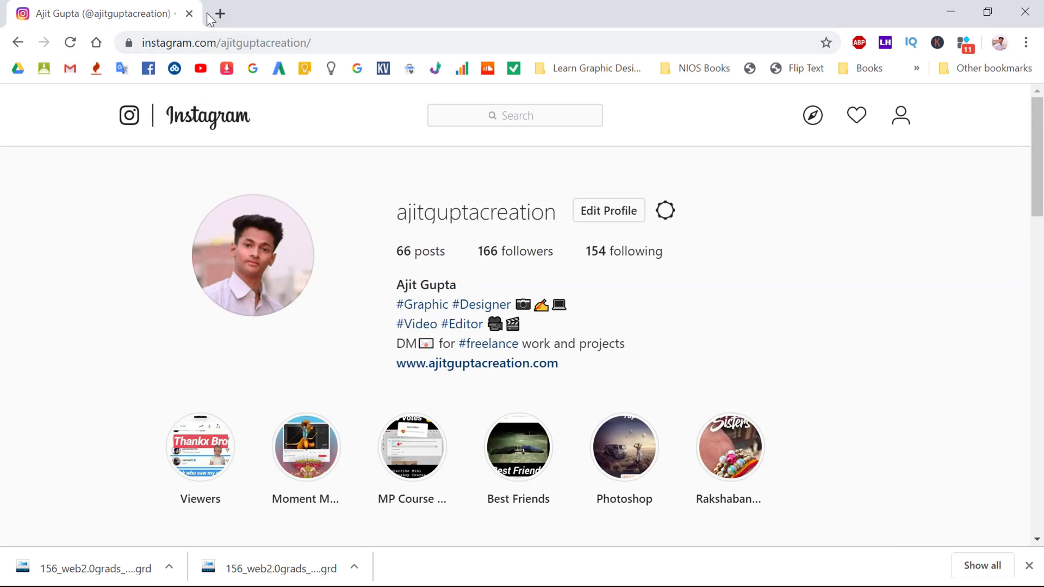
drag(398, 212, 556, 212)
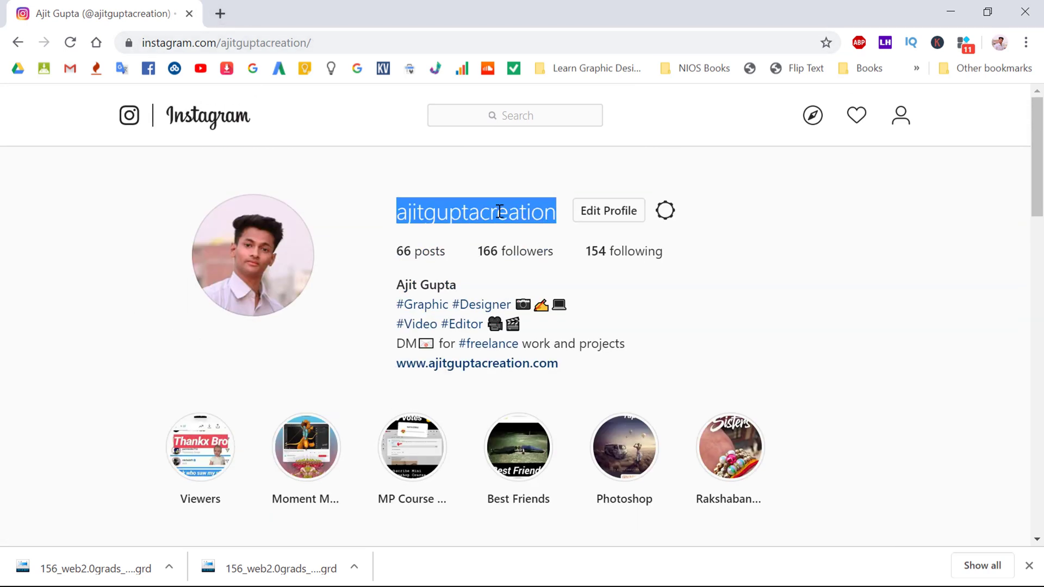
click(288, 117)
- Search Google for "download photoshop gradient" in a new browser tab
click(222, 14)
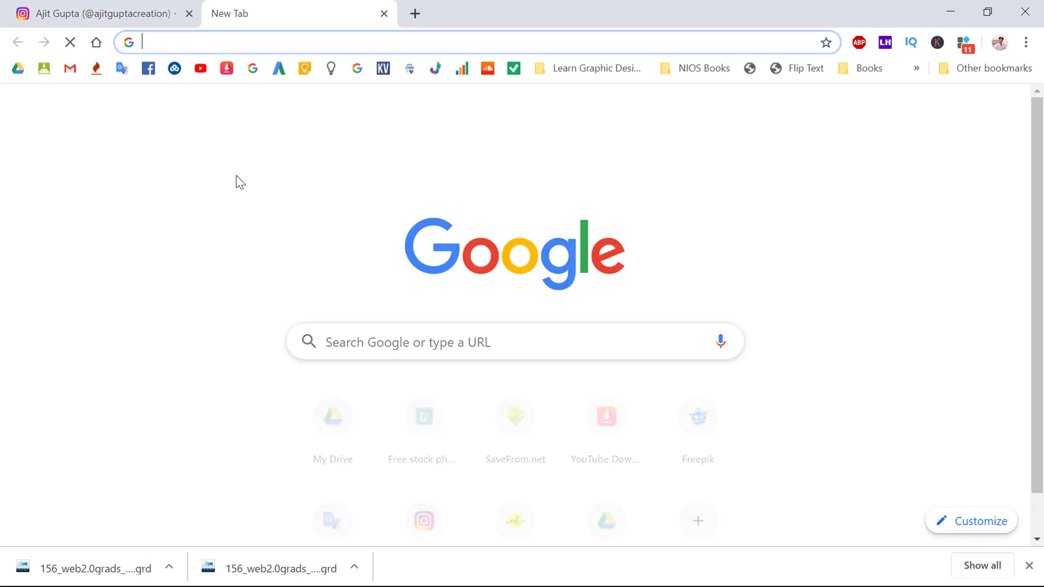
text(download )
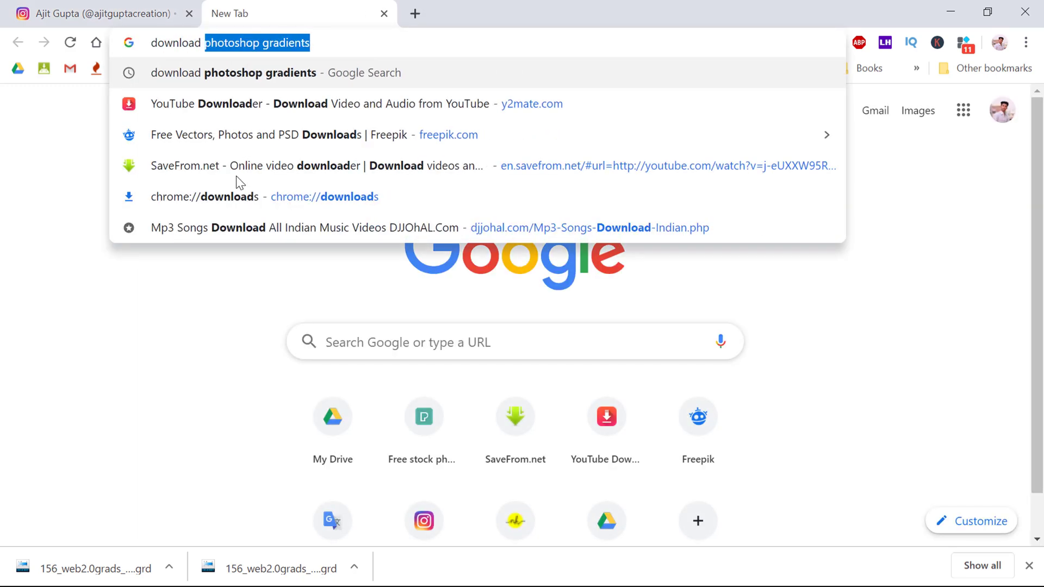
text(photoso)
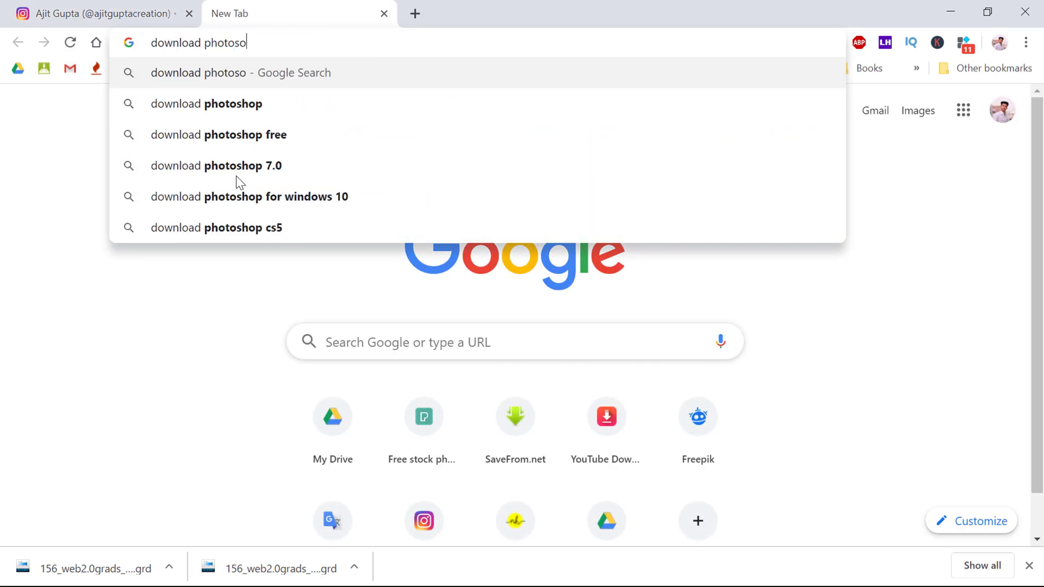
text(op gradient)
key(Return)
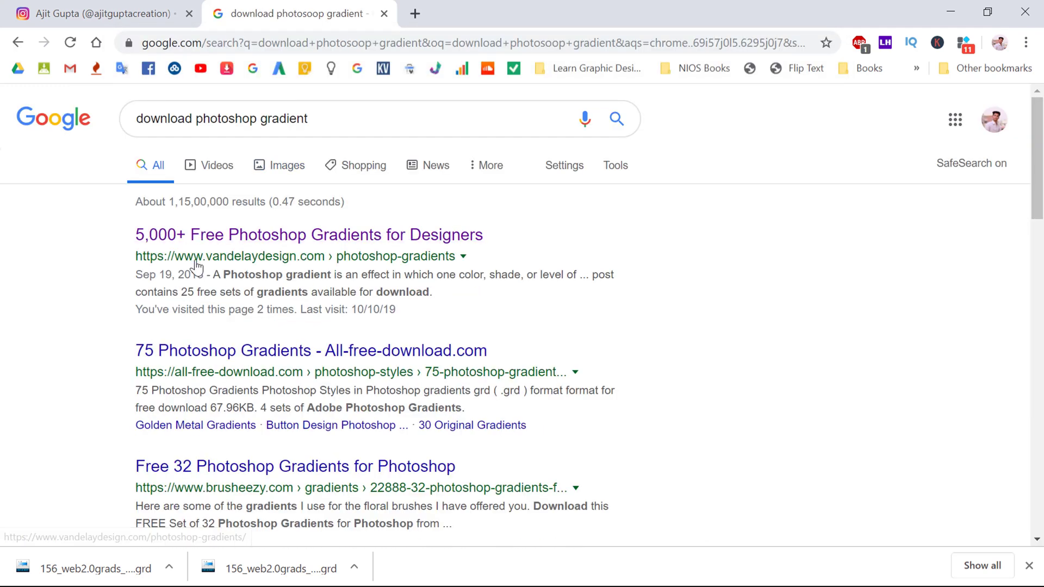
- Through the Vandelay Design gradients article, download the 156 Photoshop Web 2.0 Gradients set from pixey.de and save it to the Desktop
click(208, 233)
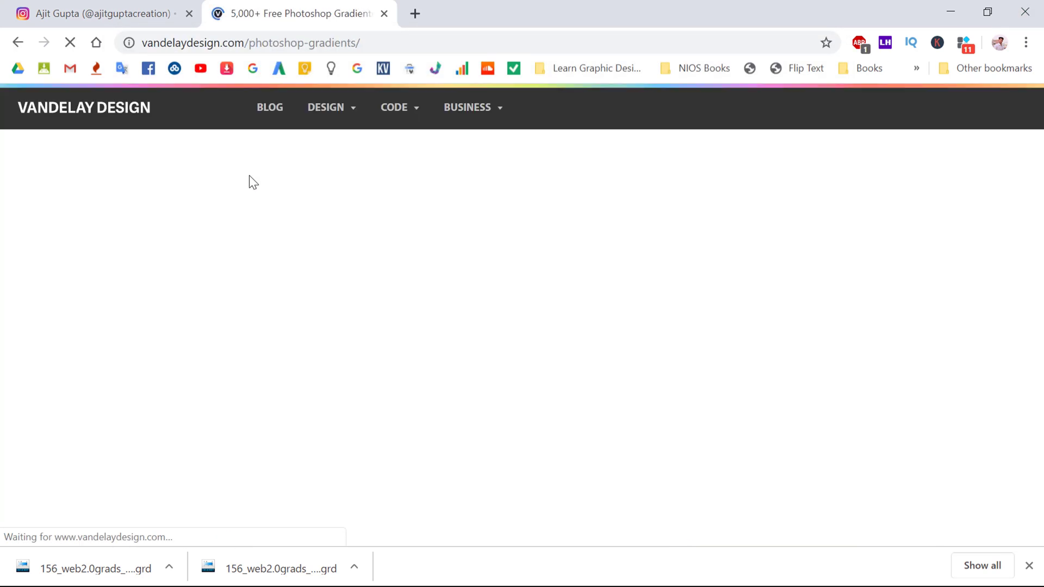
scroll(195, 226, down, 20)
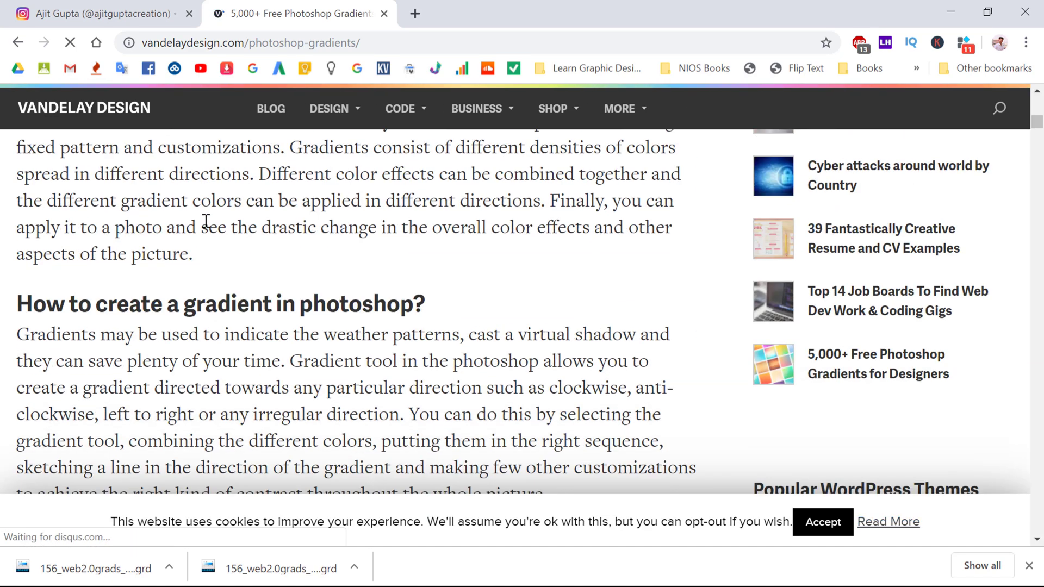
click(333, 218)
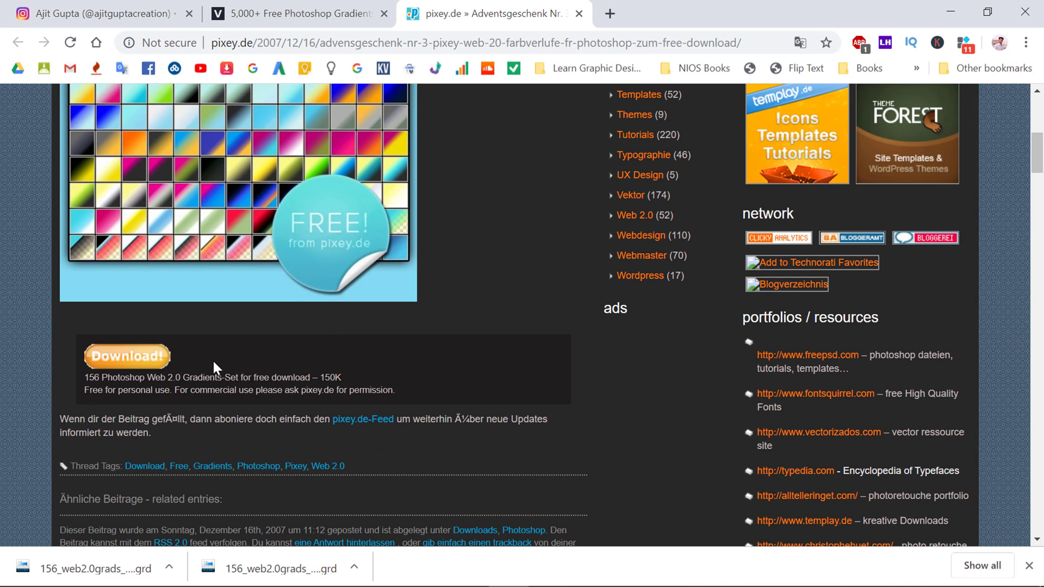
click(133, 355)
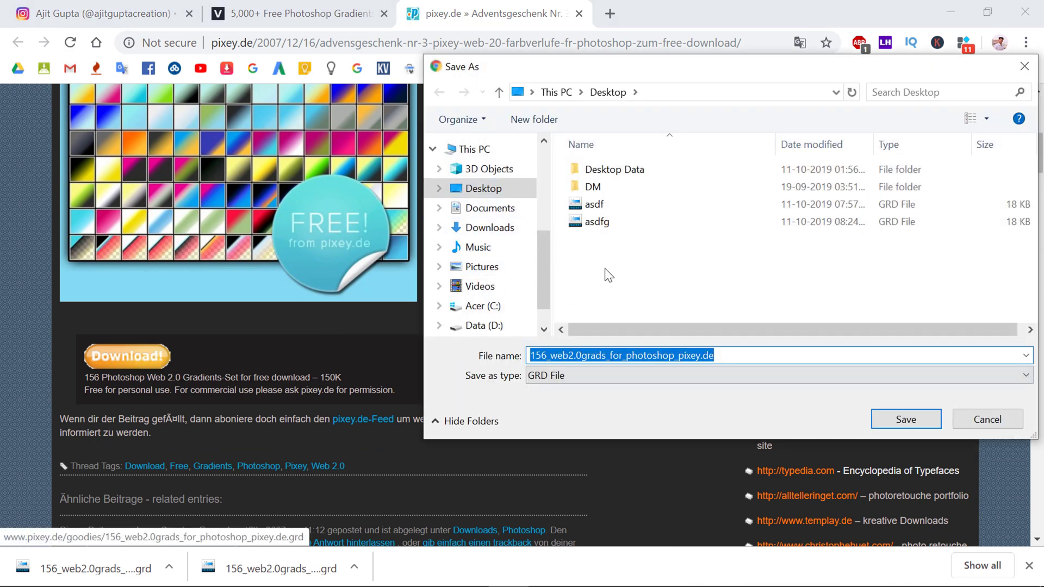
click(886, 419)
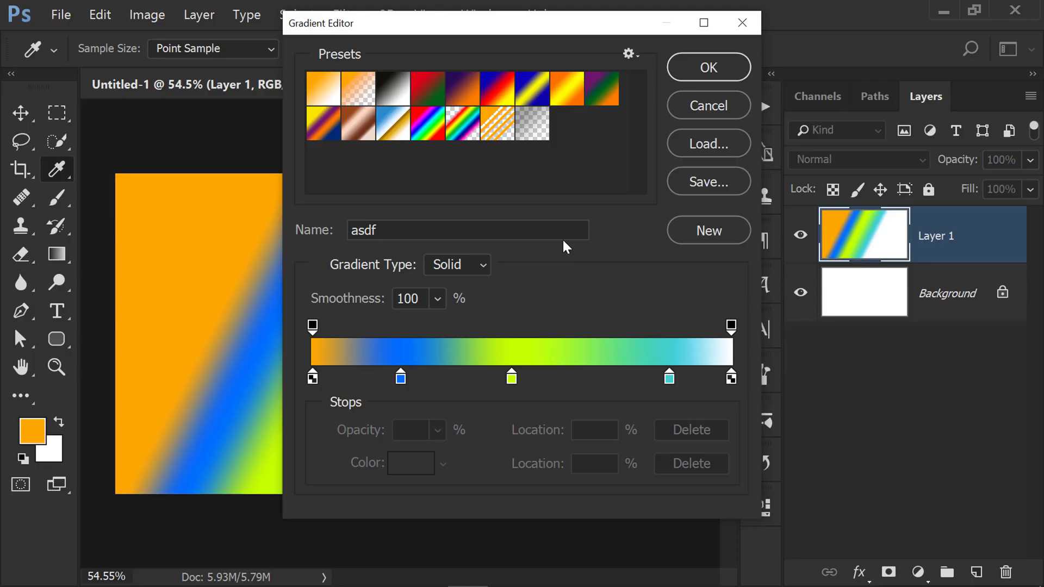
- Back in Photoshop, load the 156_web2.0grads_for_photoshop_pixey.de file into the Gradient Editor presets
click(740, 150)
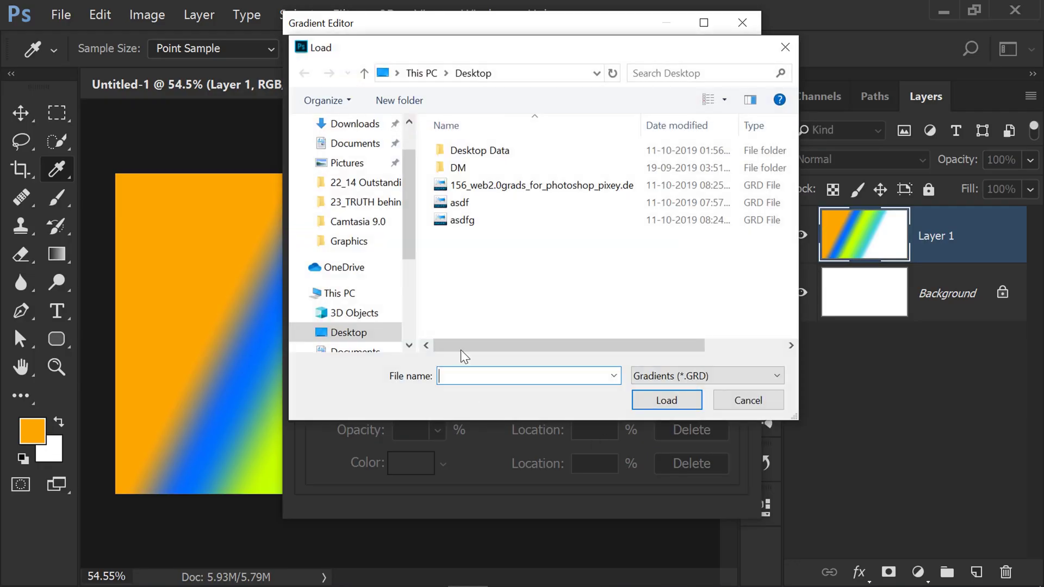
click(524, 186)
click(666, 400)
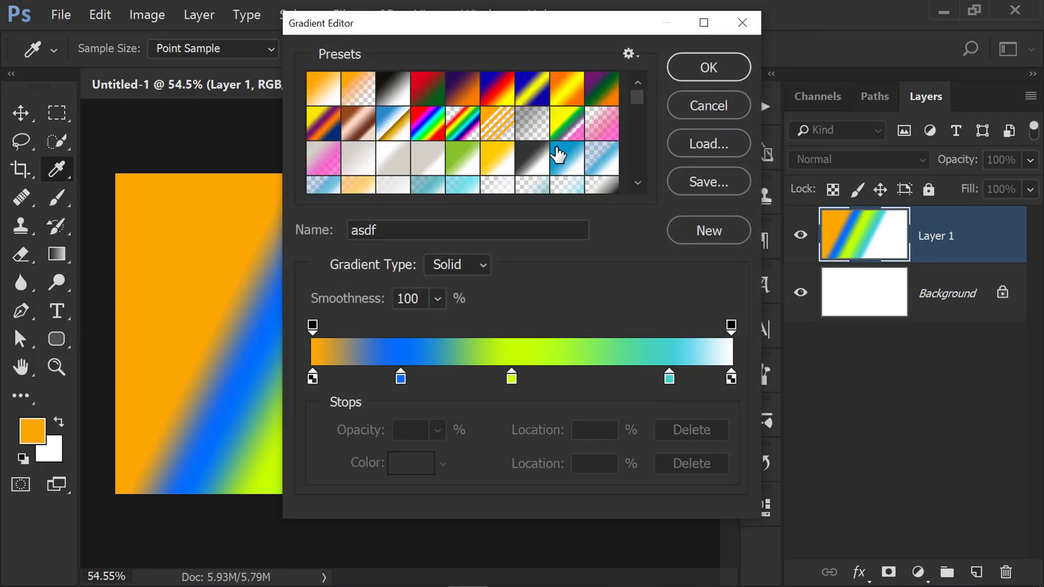
- Choose the green, orange and white Eigene preset from the loaded gradients and accept it as the active gradient
scroll(538, 161, down, 4)
scroll(538, 161, down, 1)
click(471, 111)
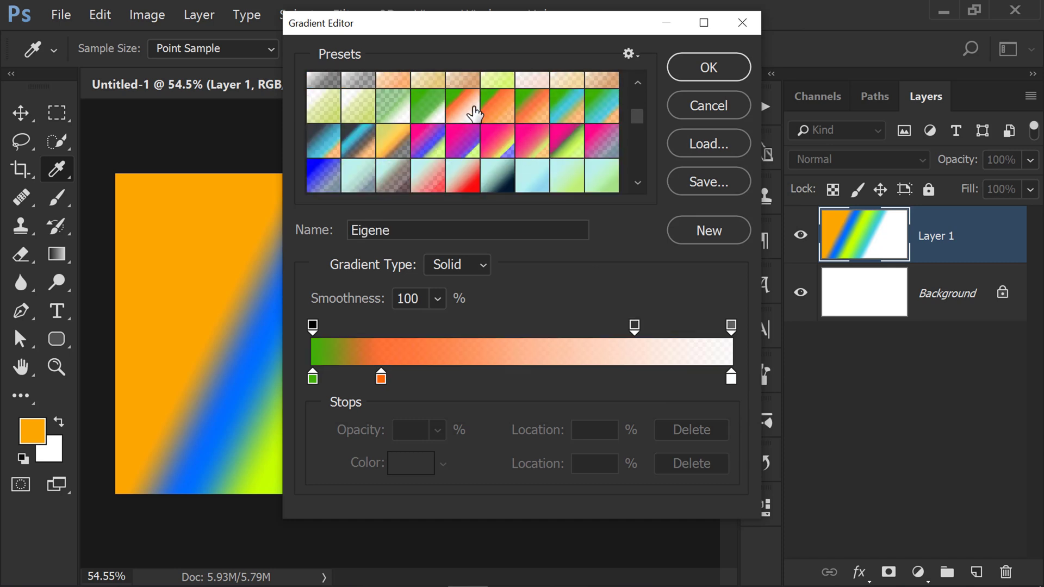
click(701, 68)
- Draw radial gradients over Layer 1 several times, ending with one that starts left of the canvas centre and extends towards the lower right
click(230, 49)
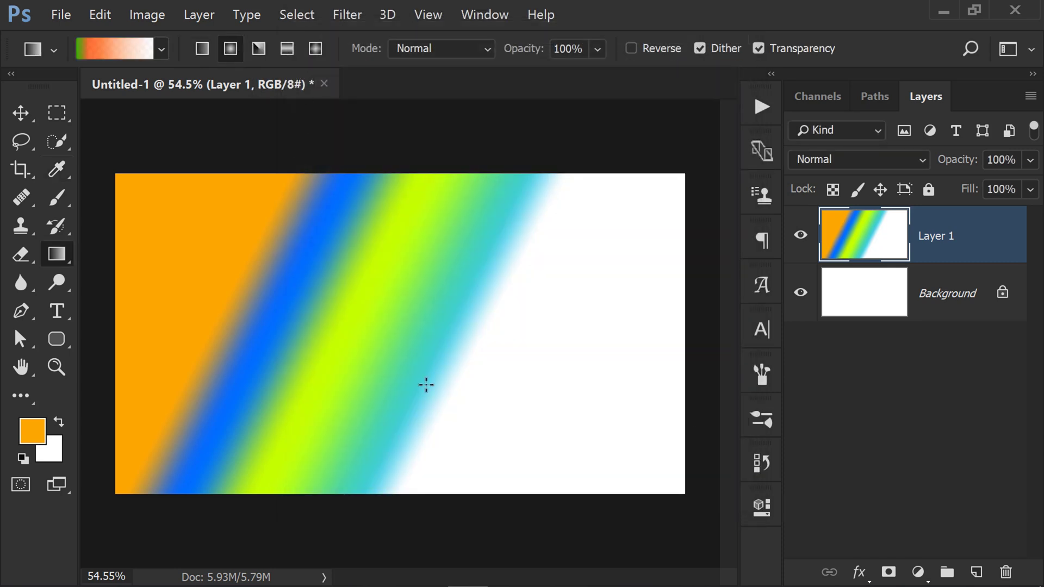
drag(321, 288, 422, 381)
drag(364, 325, 494, 385)
drag(443, 358, 565, 419)
drag(353, 298, 518, 379)
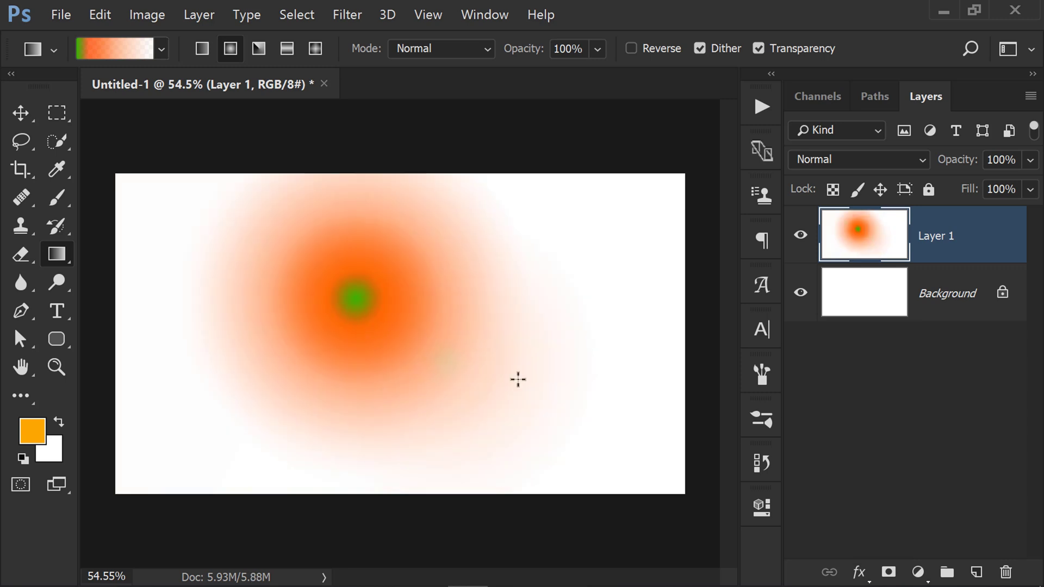
drag(355, 324, 531, 408)
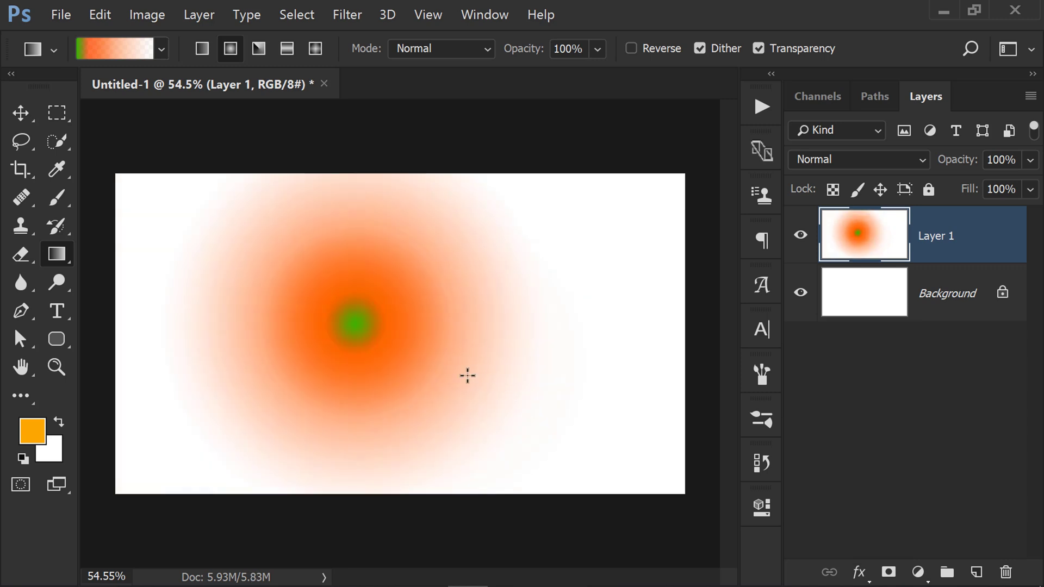
- Reopen the Gradient Editor and reset the presets, replacing the loaded gradients with the default ones
click(107, 53)
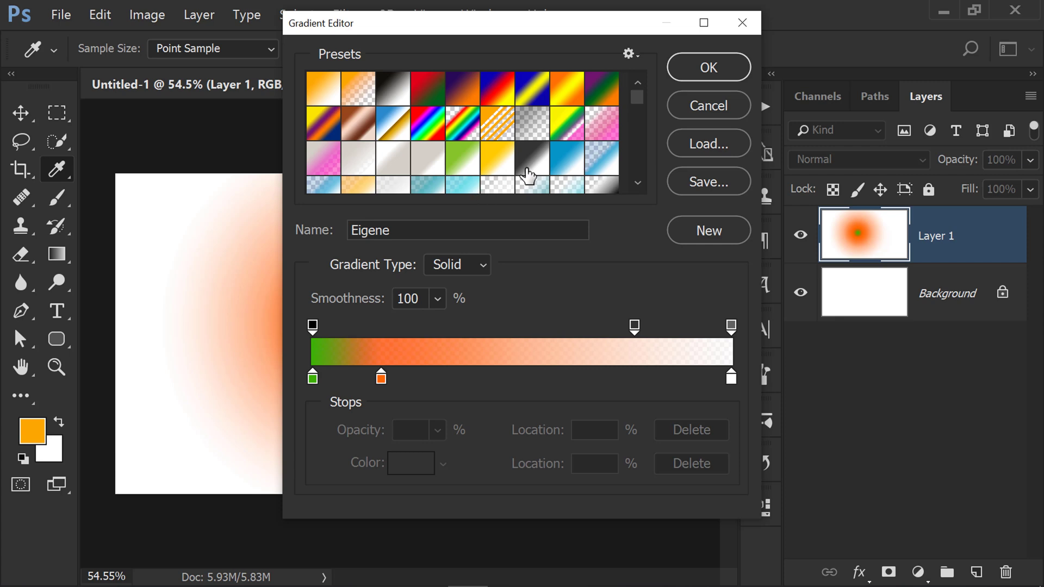
click(628, 54)
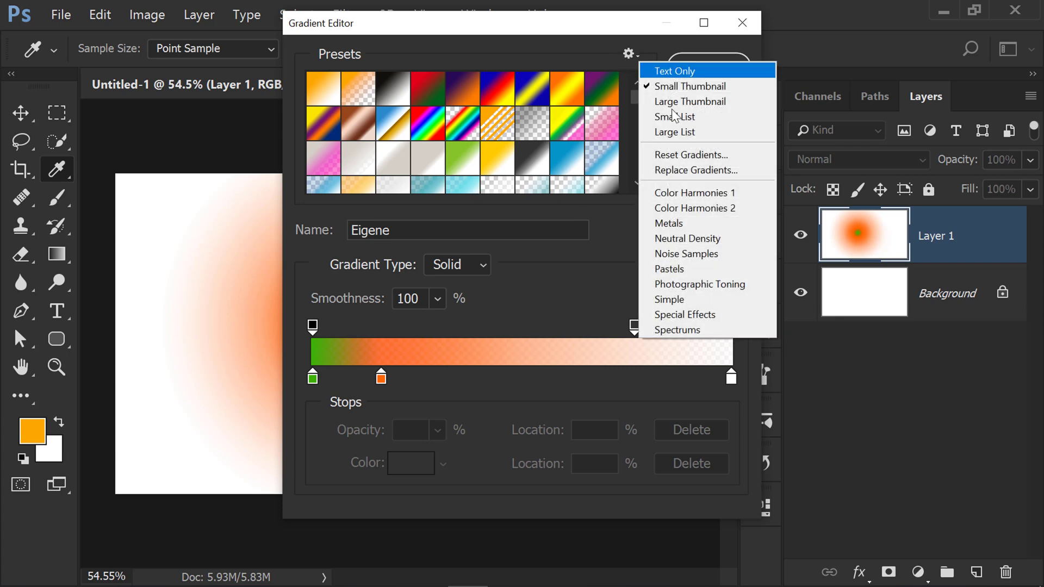
click(670, 155)
click(403, 254)
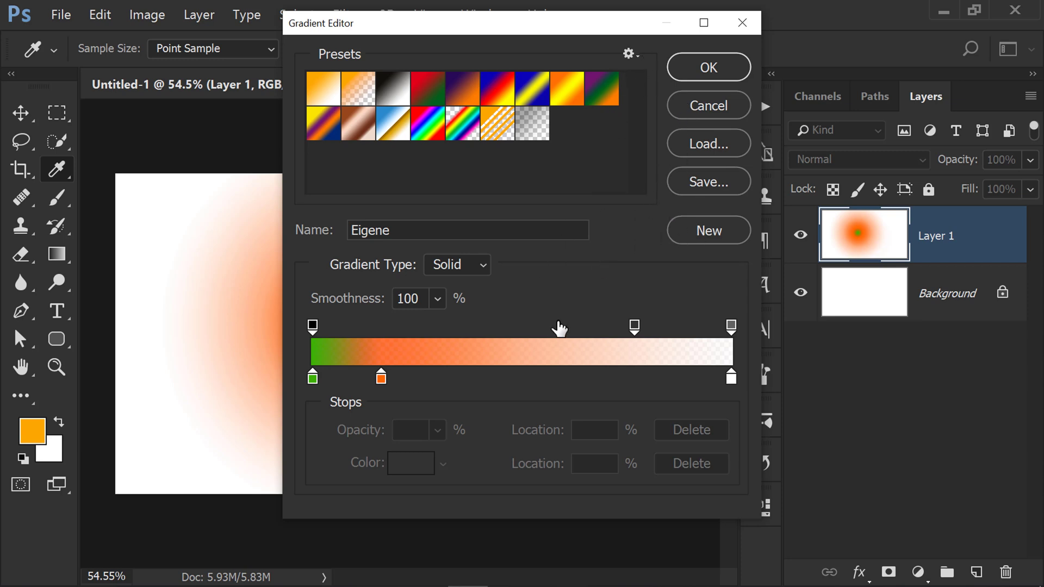
- Try editing the Eigene gradient's stops: remove the middle opacity stop, add an orange colour stop at 43%, and add and remove an opacity stop at 60%
drag(636, 329, 589, 343)
click(492, 378)
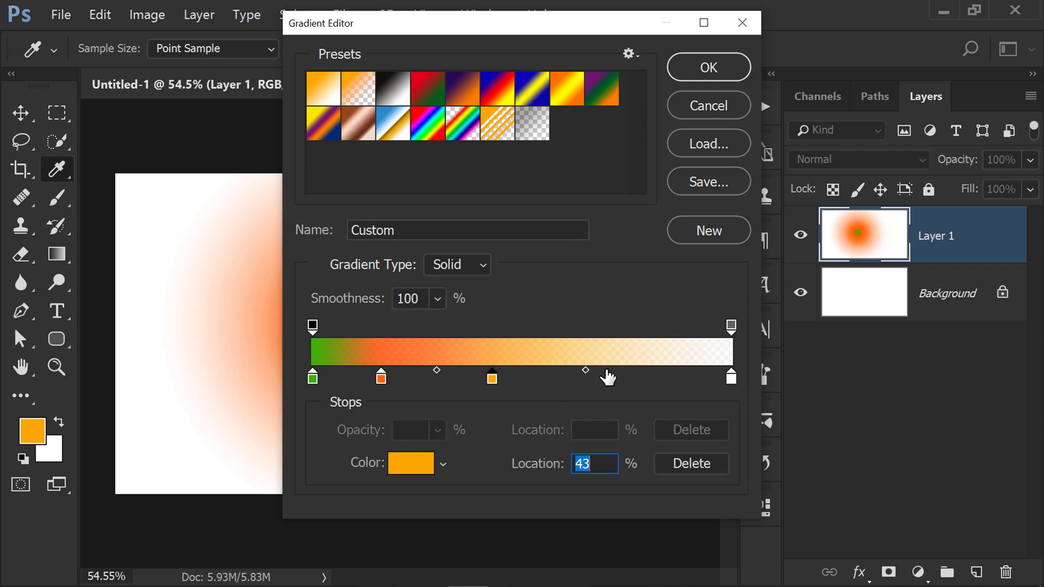
click(563, 327)
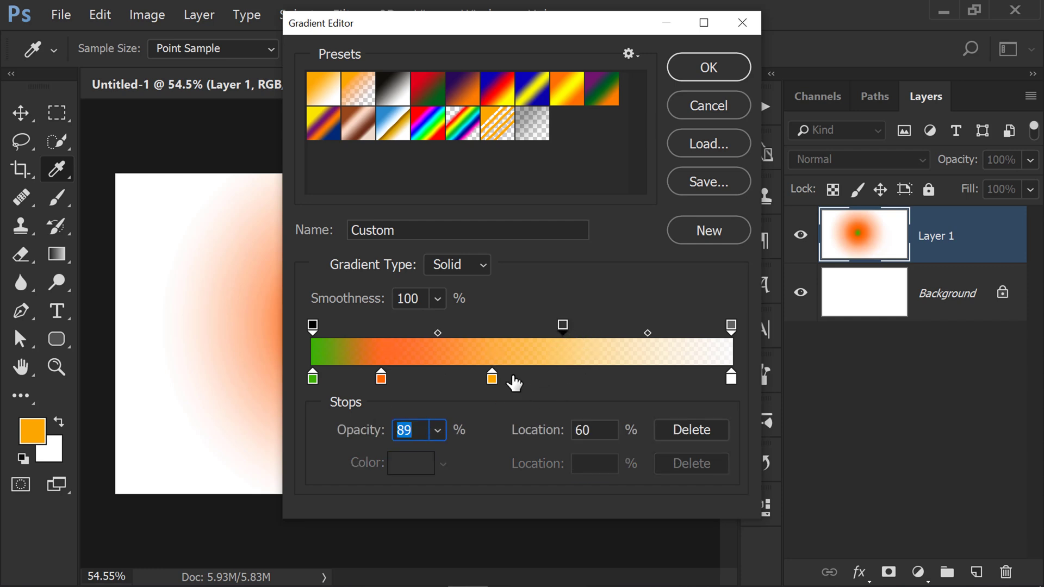
drag(563, 325, 567, 256)
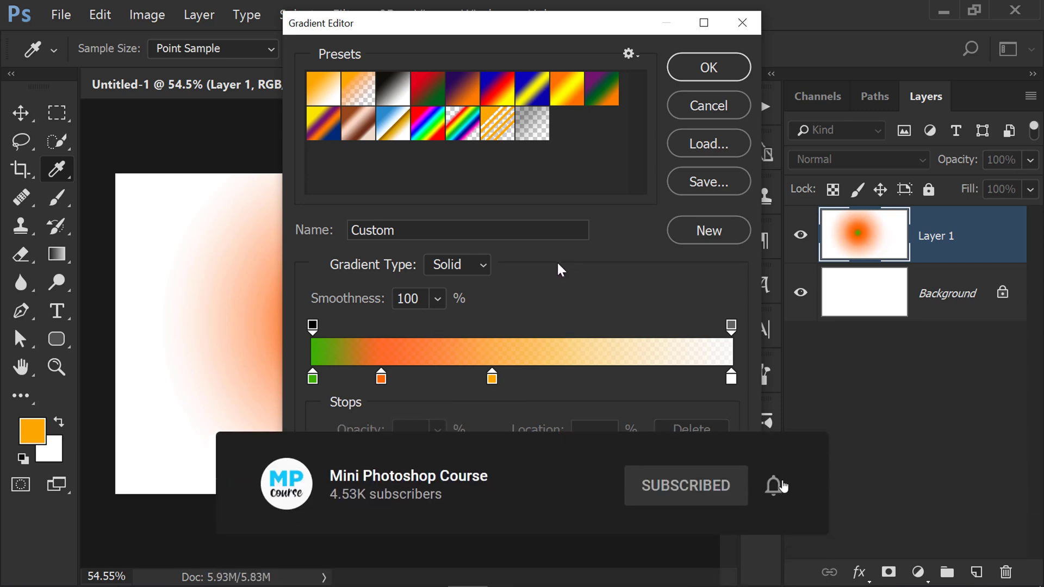
- Select the Foreground to Background preset and append the Color Harmonies 1 gradients to the preset list
click(322, 90)
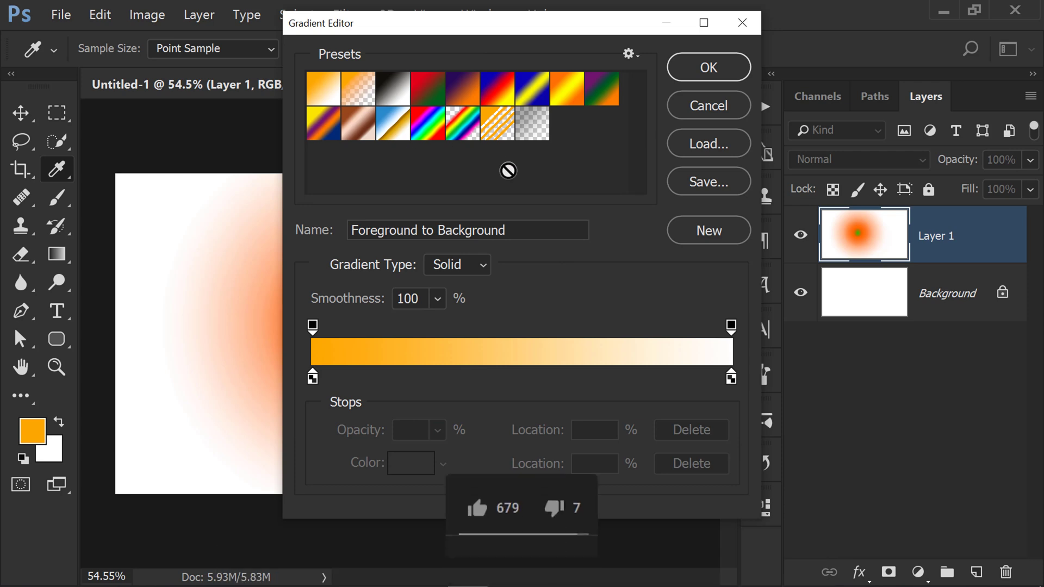
click(629, 54)
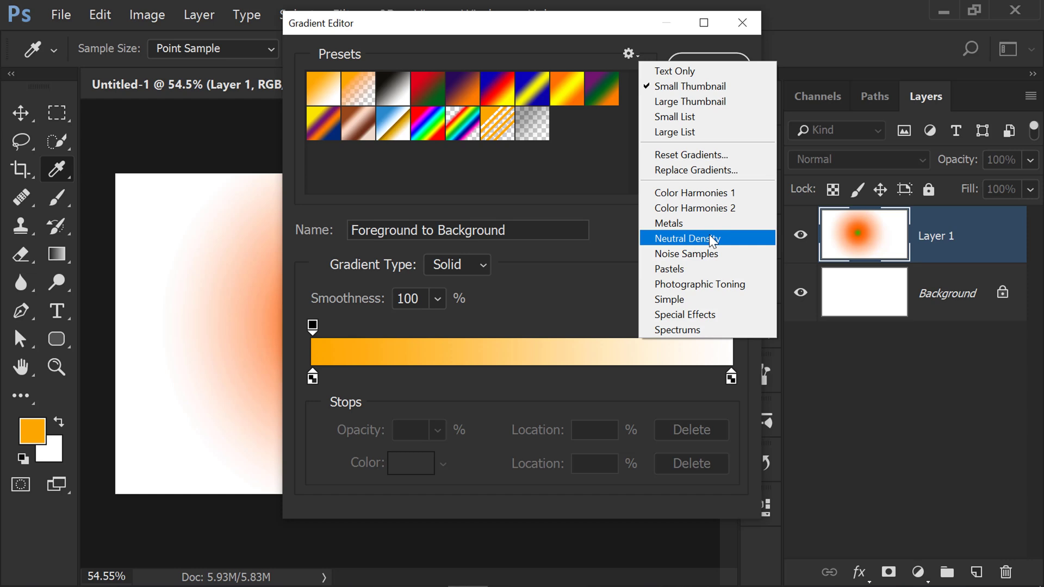
click(752, 194)
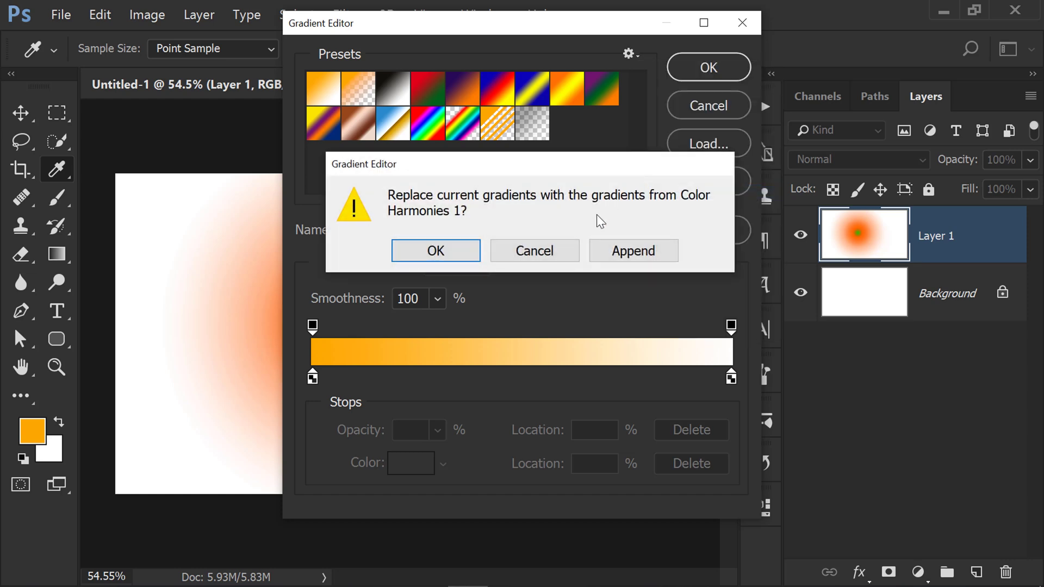
click(615, 250)
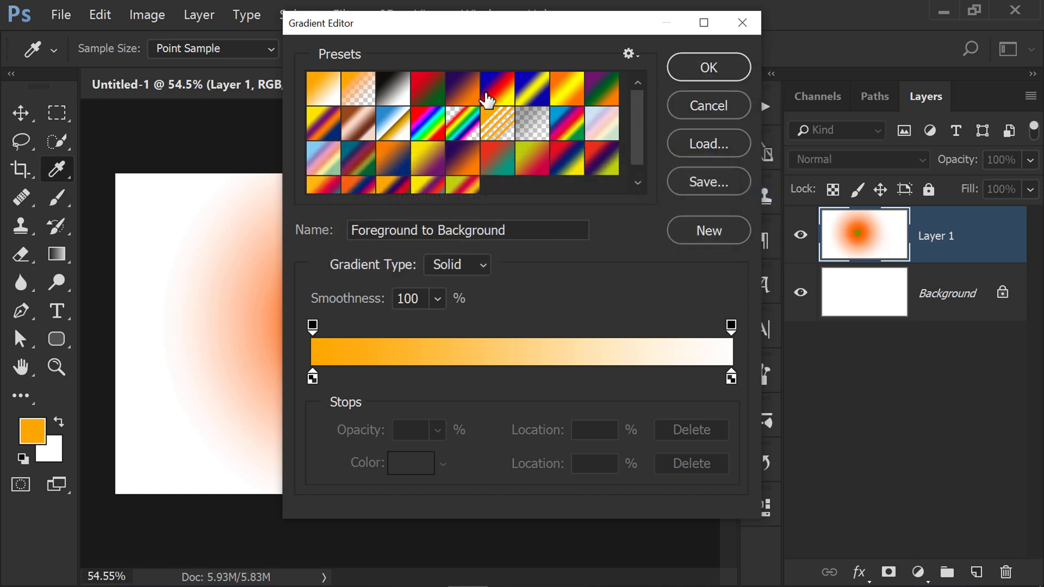
scroll(484, 106, down, 1)
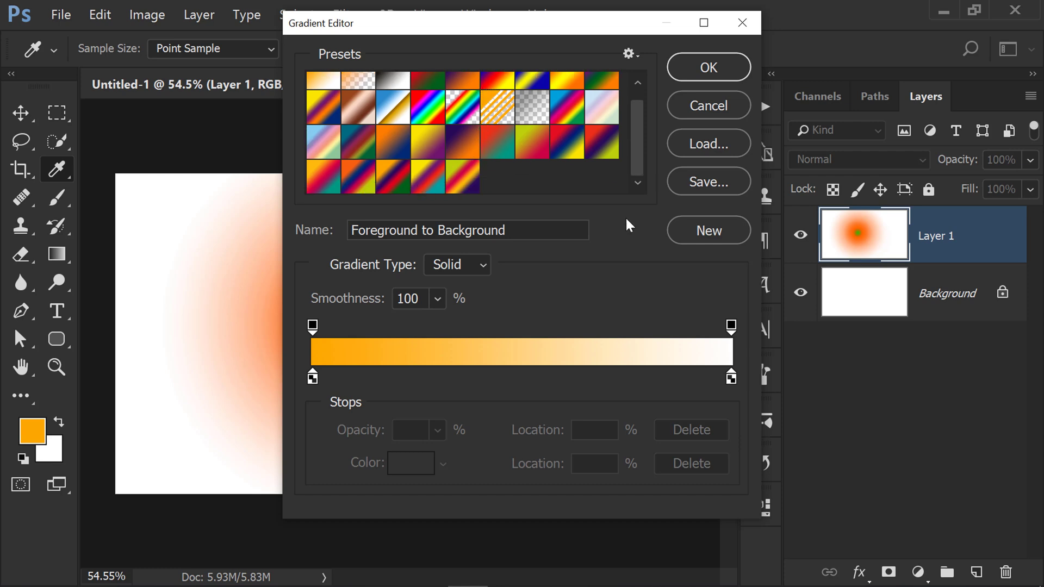
- Replace the current presets with the Photographic Toning gradients and look through them
click(631, 54)
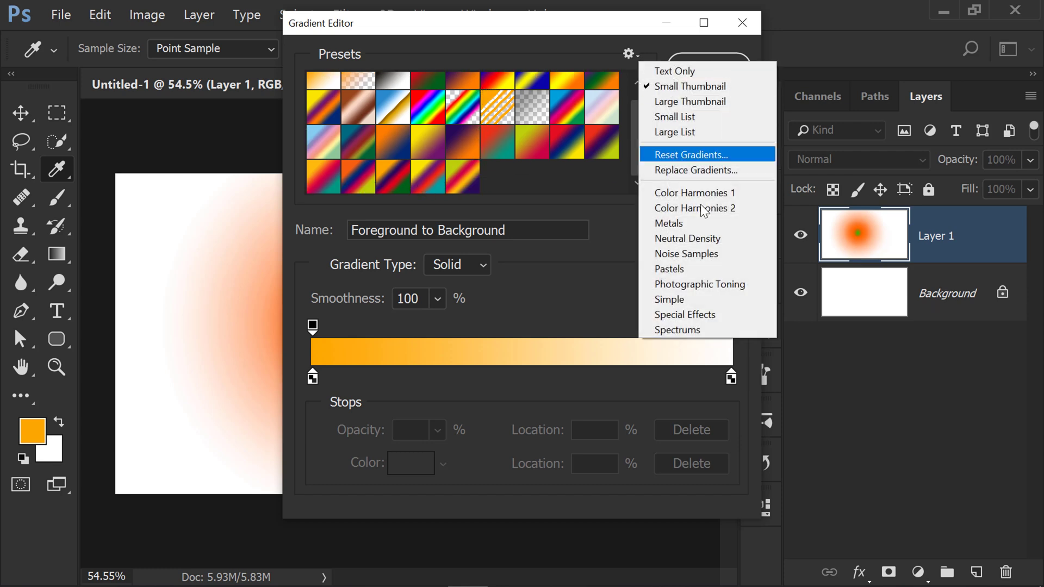
click(707, 279)
click(445, 243)
scroll(538, 149, down, 1)
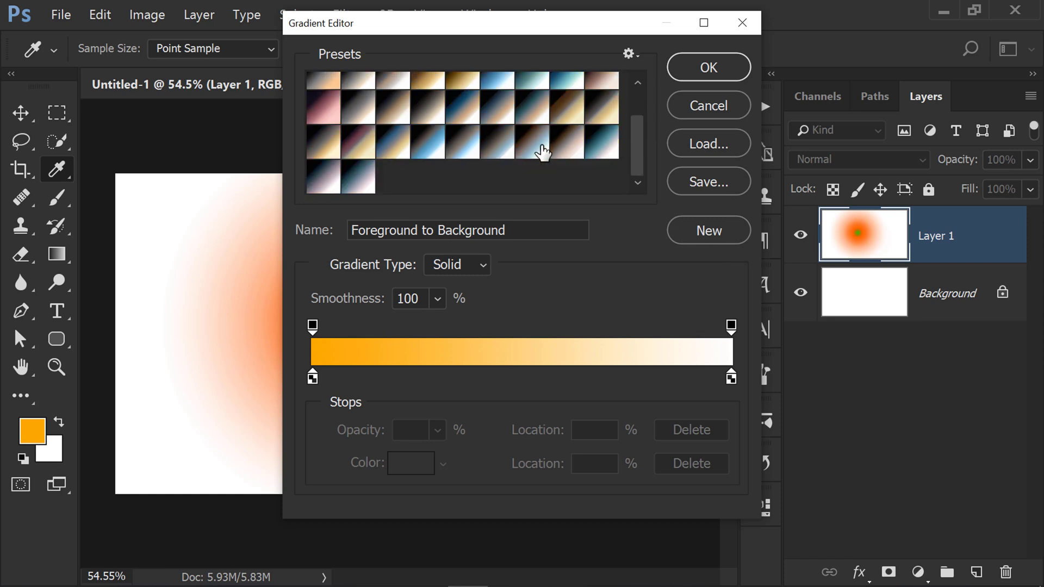
scroll(538, 149, up, 1)
scroll(542, 150, down, 1)
scroll(542, 150, up, 1)
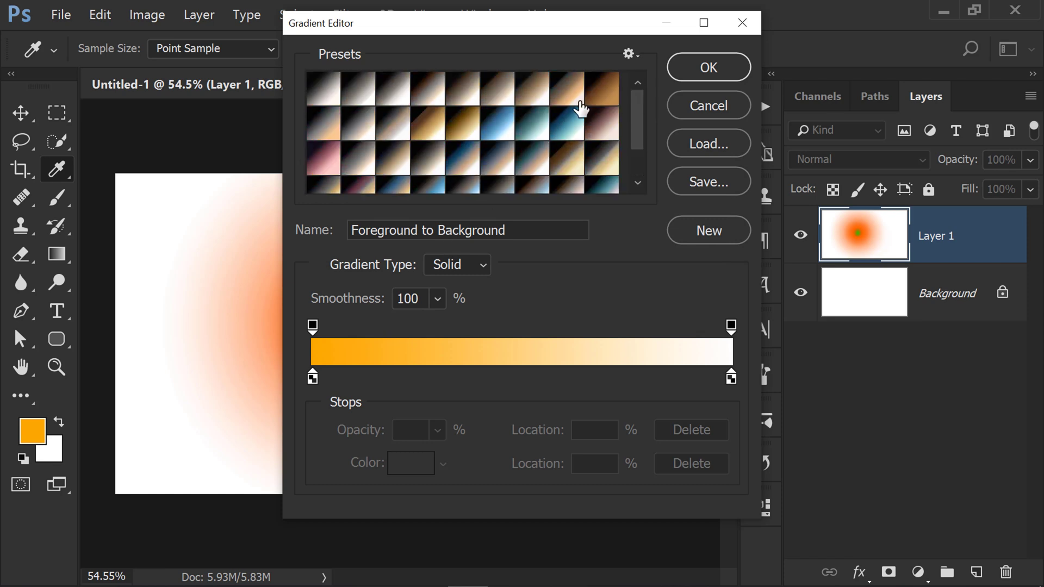
- Reset the gradient presets, replacing the Photographic Toning set with the default gradients
click(631, 54)
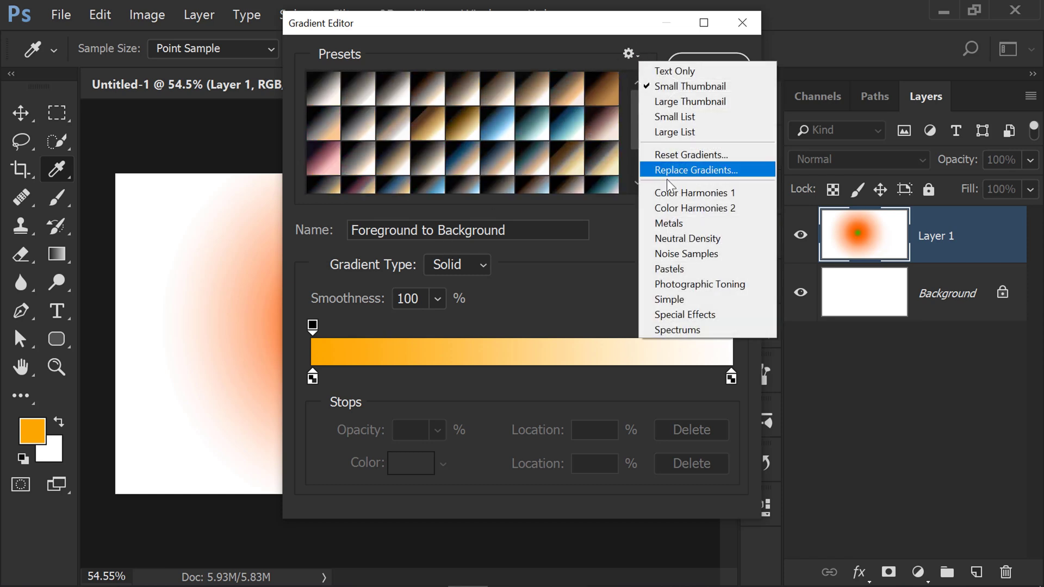
click(680, 155)
click(456, 248)
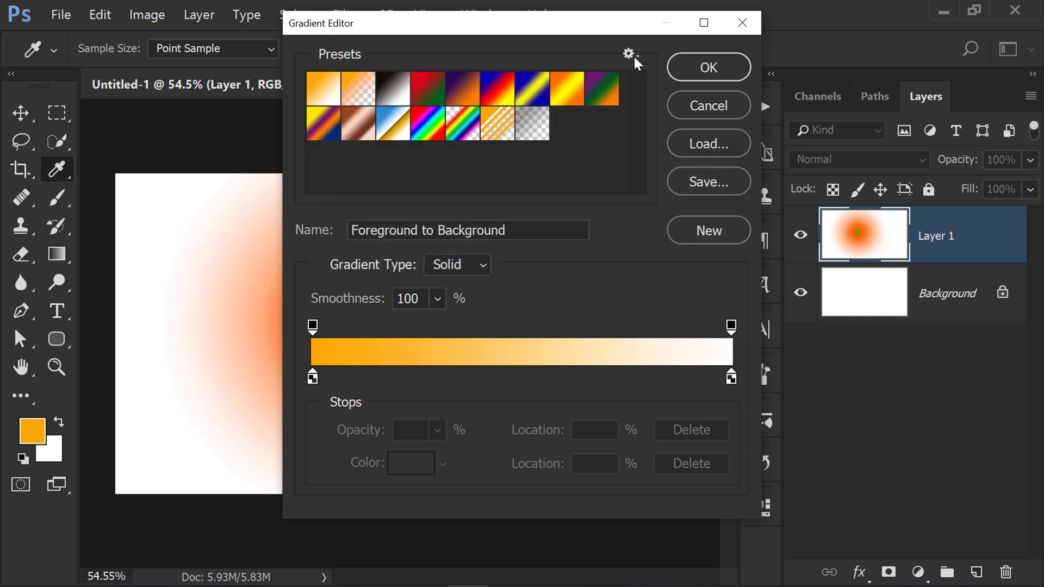
- Append the Metals and Neutral Density gradient sets to the default presets
click(630, 54)
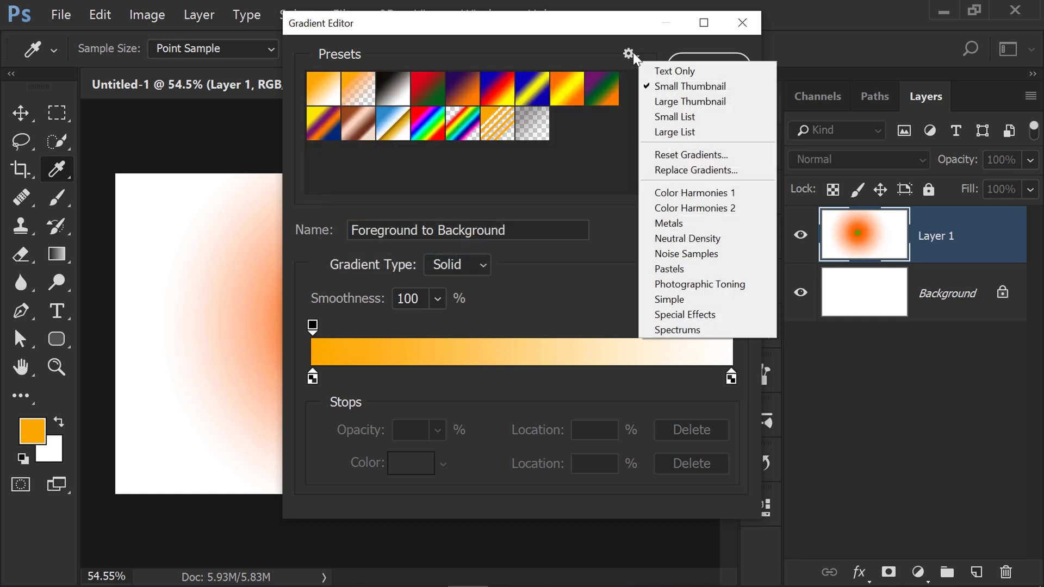
click(670, 221)
click(623, 256)
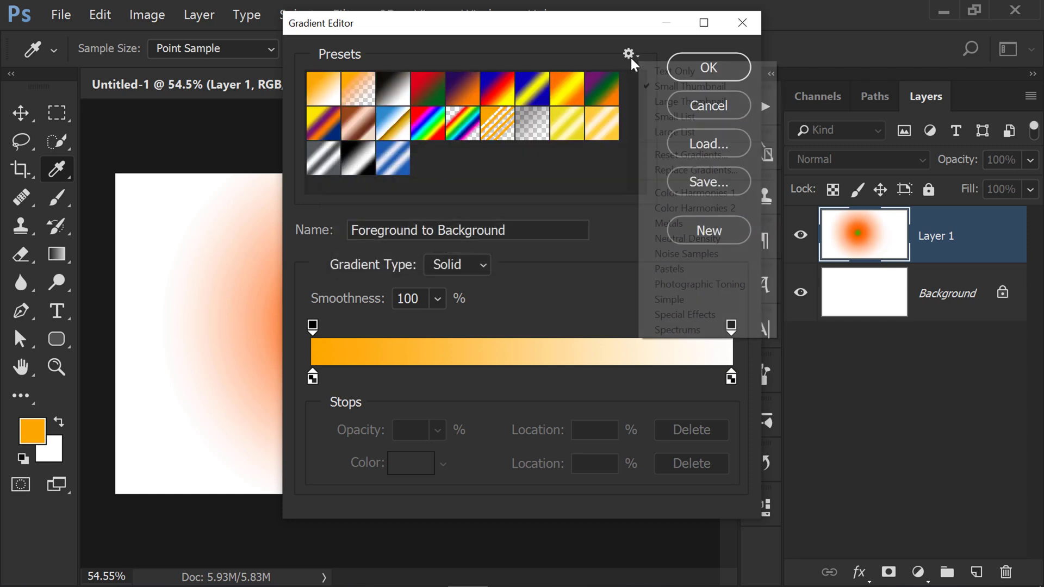
click(680, 238)
click(628, 251)
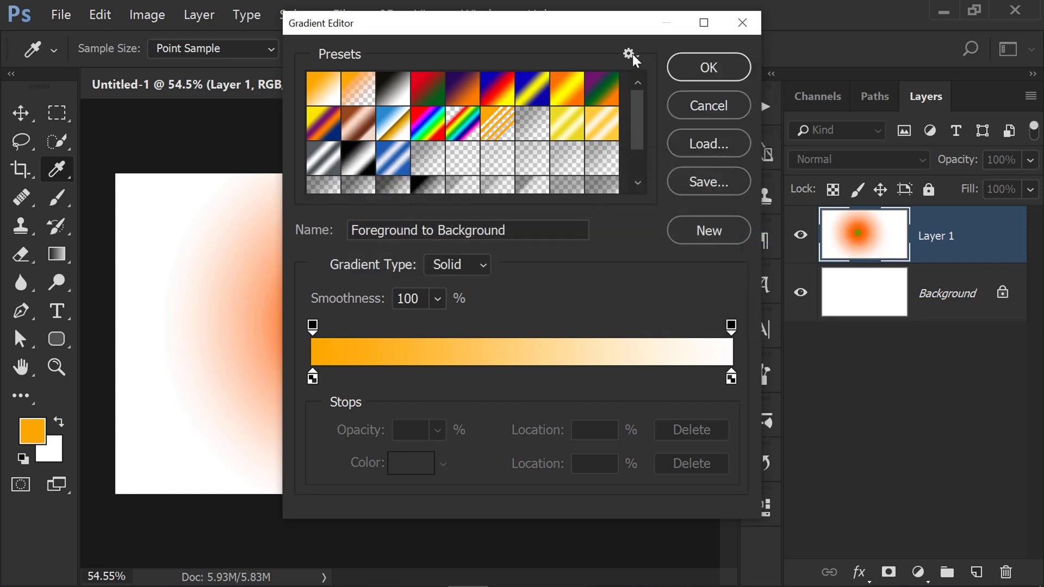
- Reset the gradient presets to the default set, removing the appended Metals and Neutral Density gradients
click(633, 56)
click(604, 52)
click(628, 53)
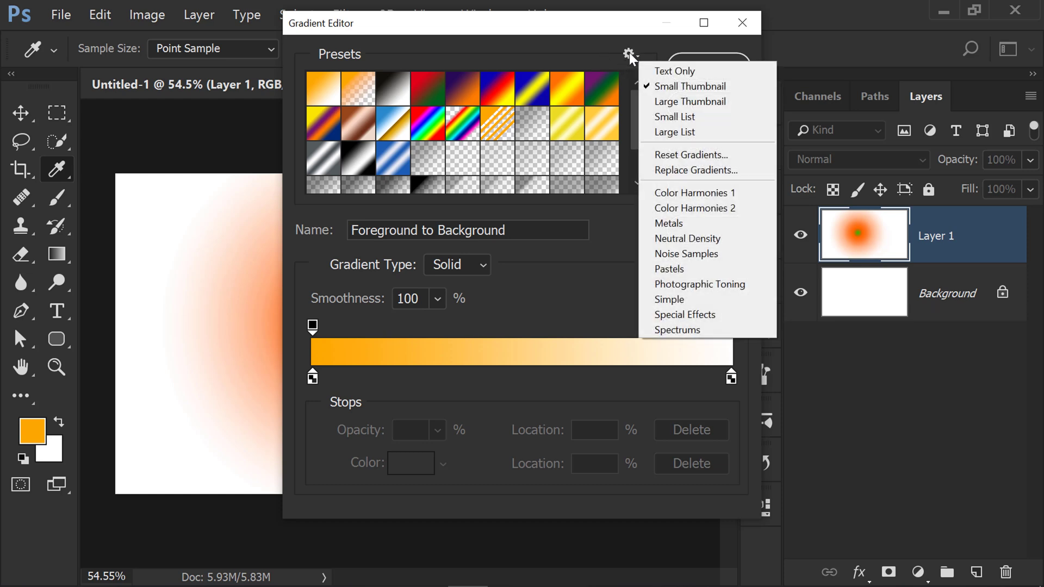
click(671, 154)
click(452, 248)
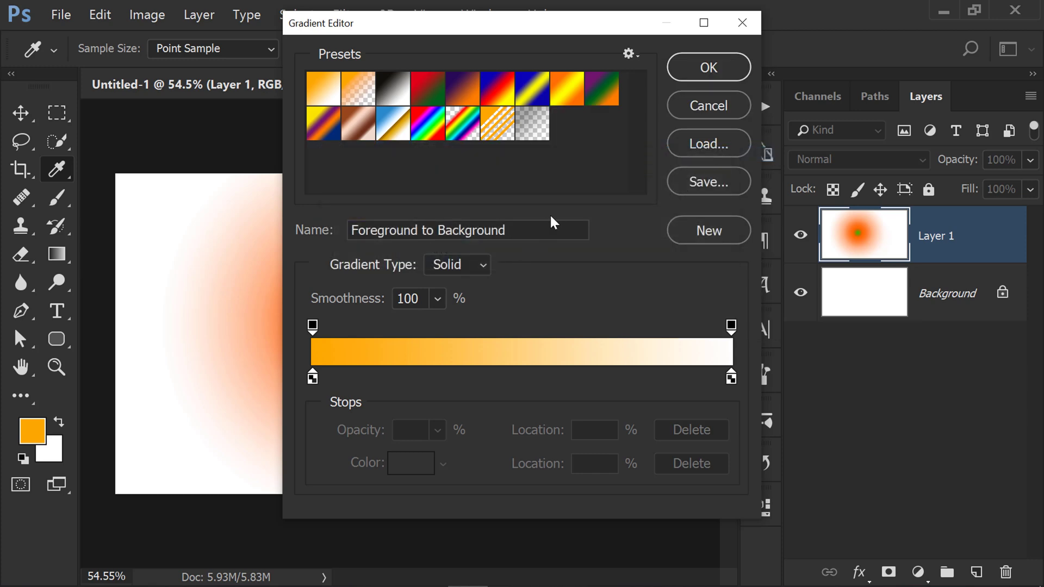
- Close the Gradient Editor without applying its changes and delete Layer 1 with the radial gradient
click(709, 103)
click(21, 113)
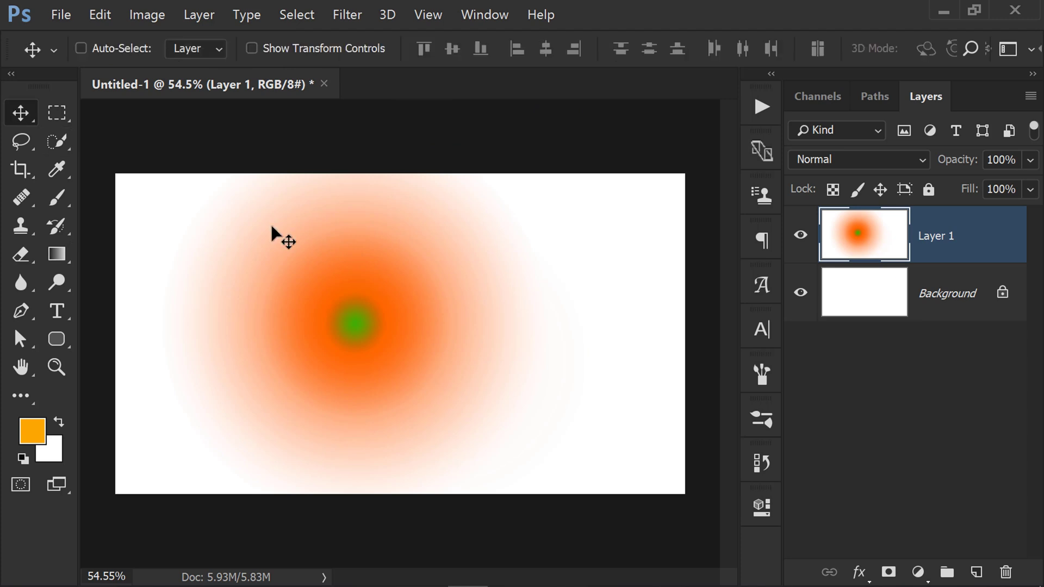
key(Delete)
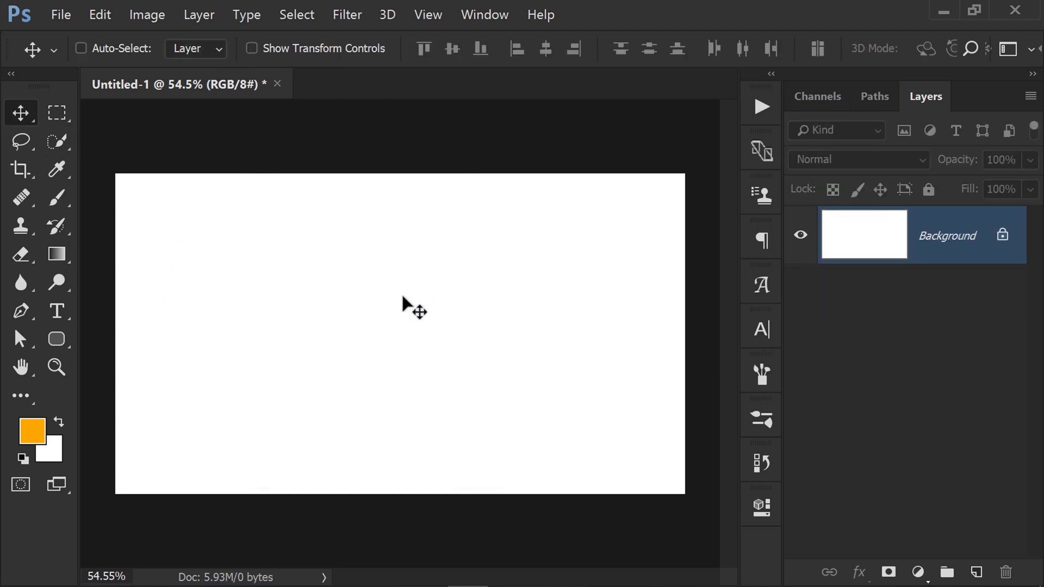
- Choose the Rectangle tool in Shape mode and set its stroke to No Color
click(49, 347)
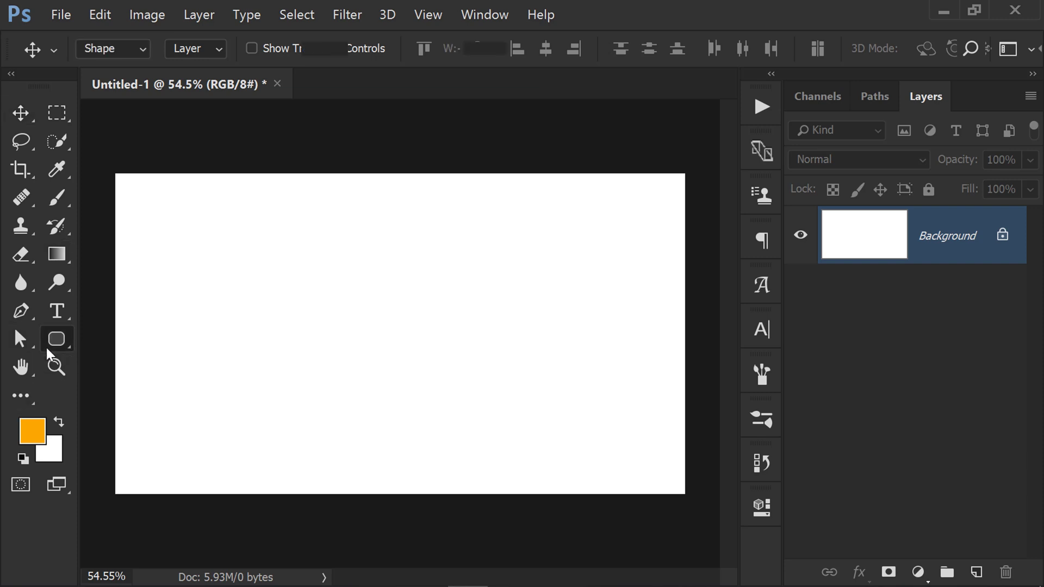
right_click(47, 351)
click(166, 339)
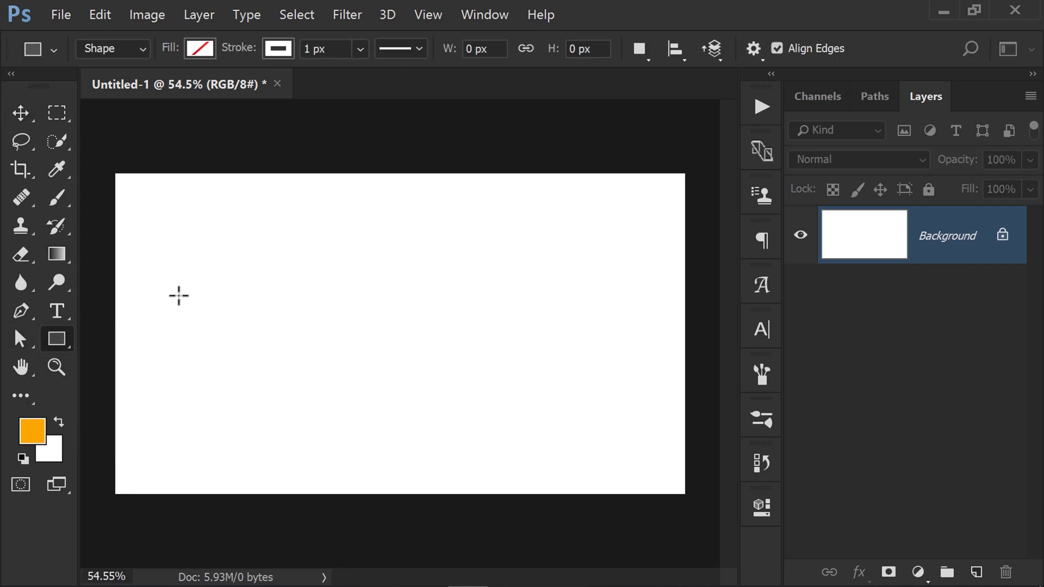
click(103, 47)
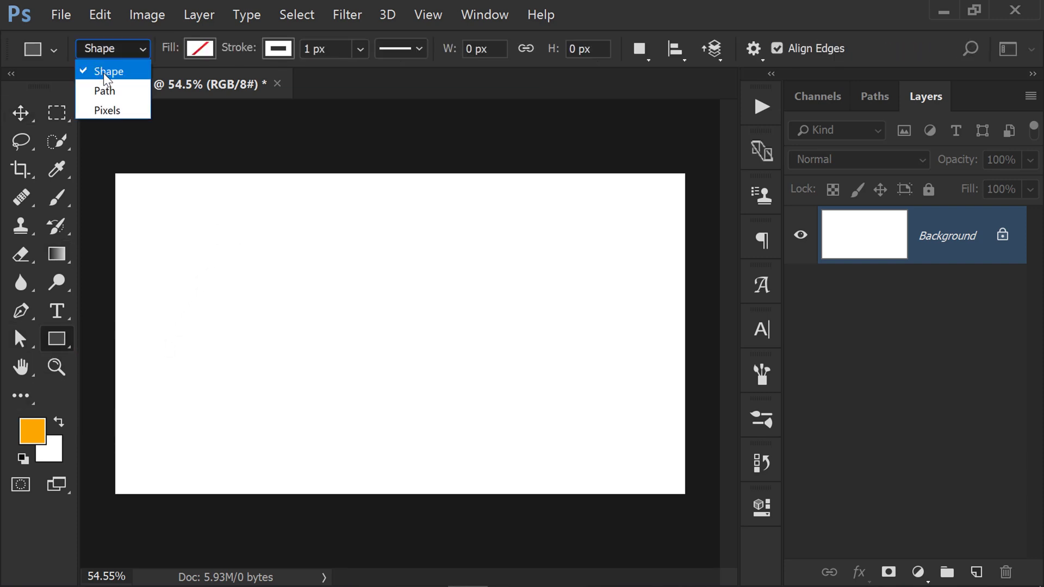
click(119, 65)
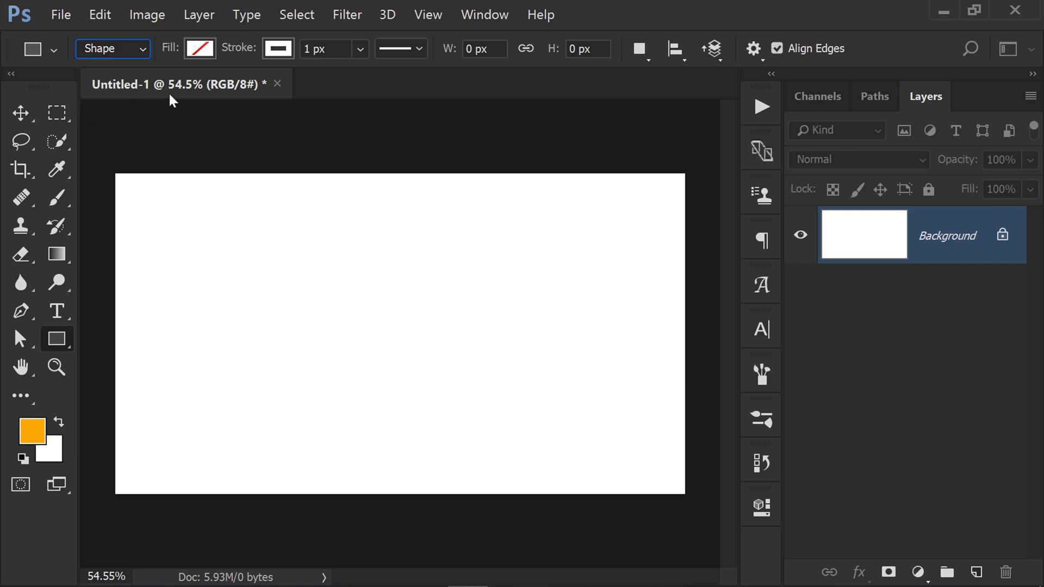
click(199, 52)
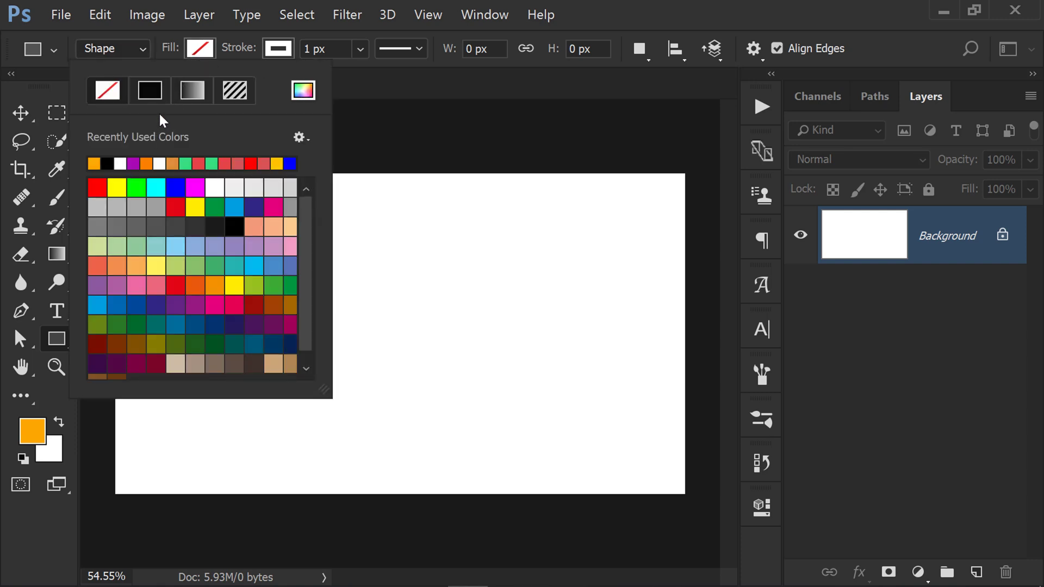
click(278, 48)
click(182, 91)
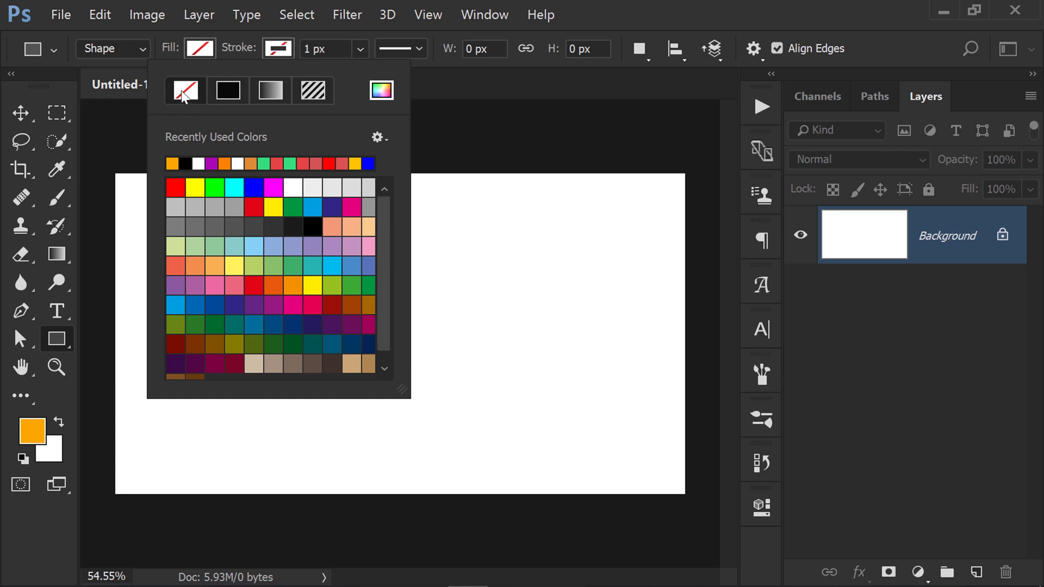
- Set the rectangle's fill to a gradient with the Linear style
click(199, 50)
click(201, 51)
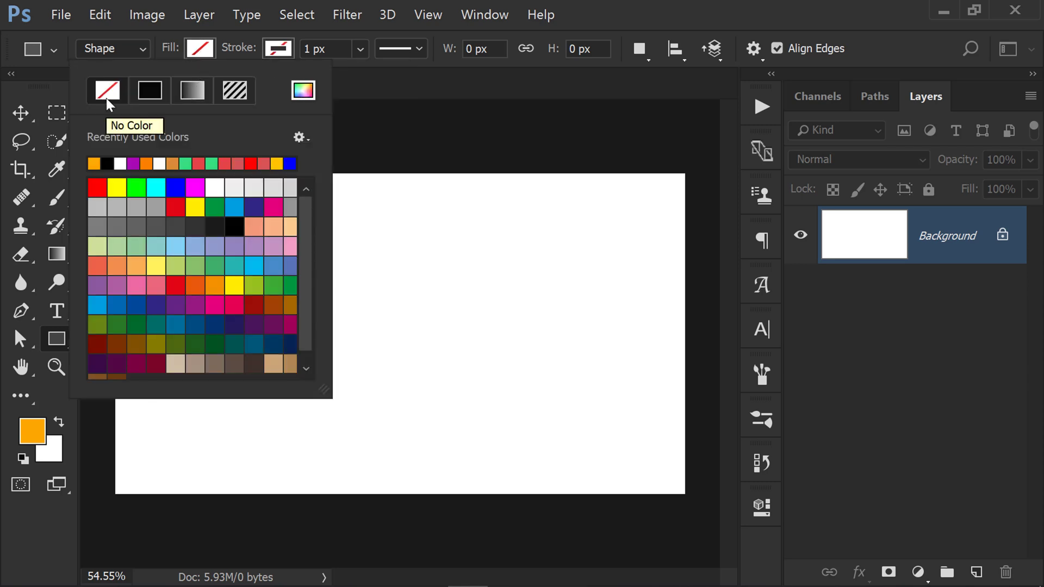
click(193, 91)
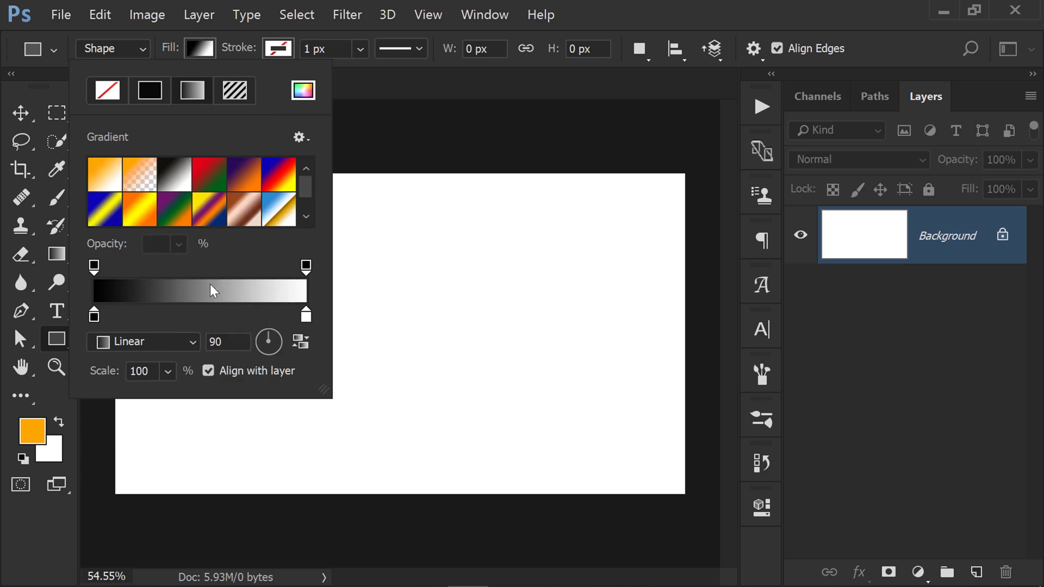
scroll(211, 197, down, 1)
scroll(217, 203, up, 1)
click(192, 345)
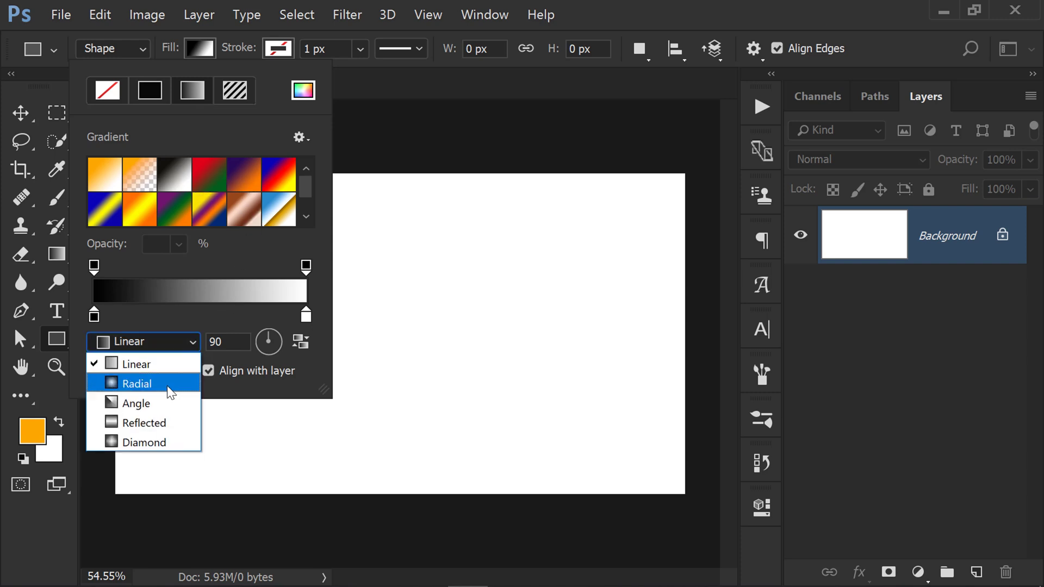
click(163, 363)
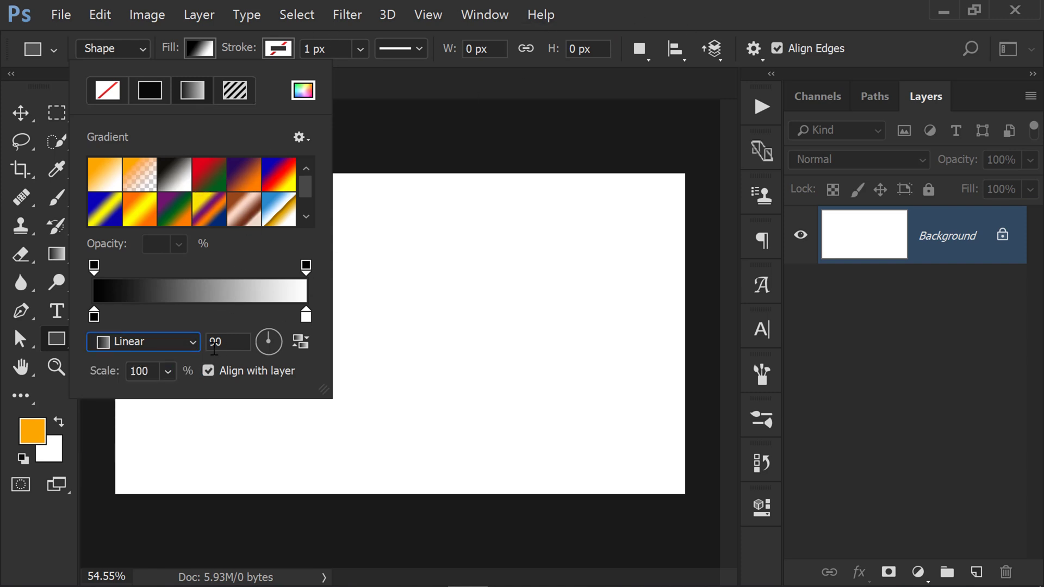
- Rotate the fill gradient's angle to -39 degrees and show the Scale slider
mouse_move(254, 345)
mouse_down()
mouse_move(277, 344)
mouse_move(247, 336)
mouse_move(276, 340)
mouse_move(264, 353)
mouse_up()
click(168, 372)
click(168, 373)
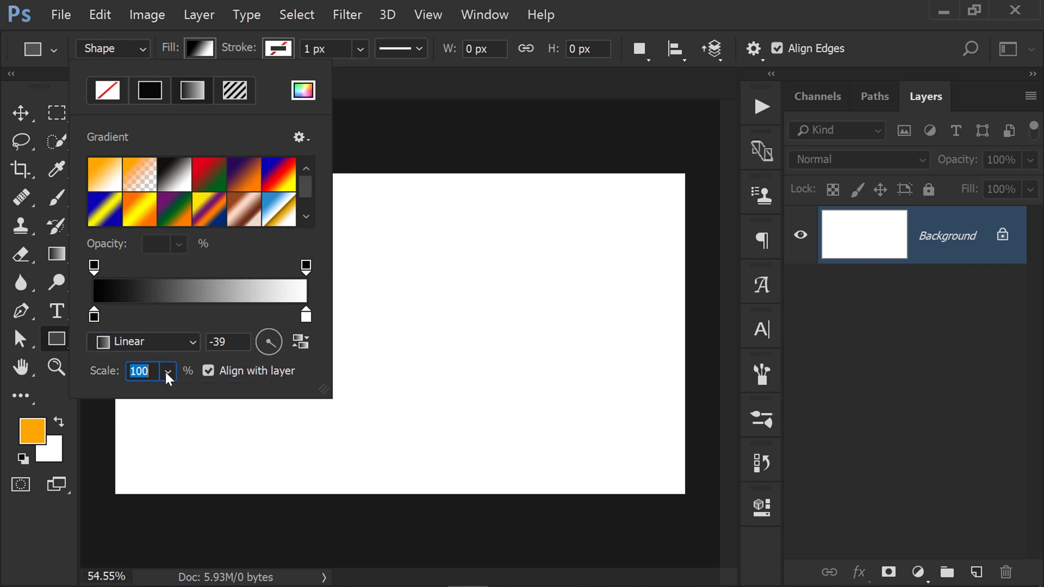
click(168, 372)
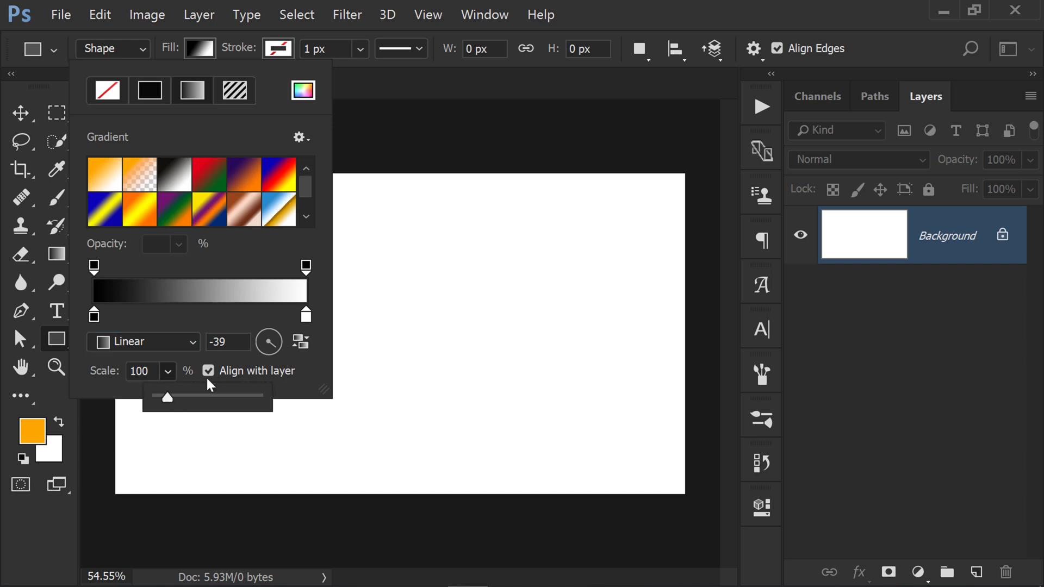
click(259, 131)
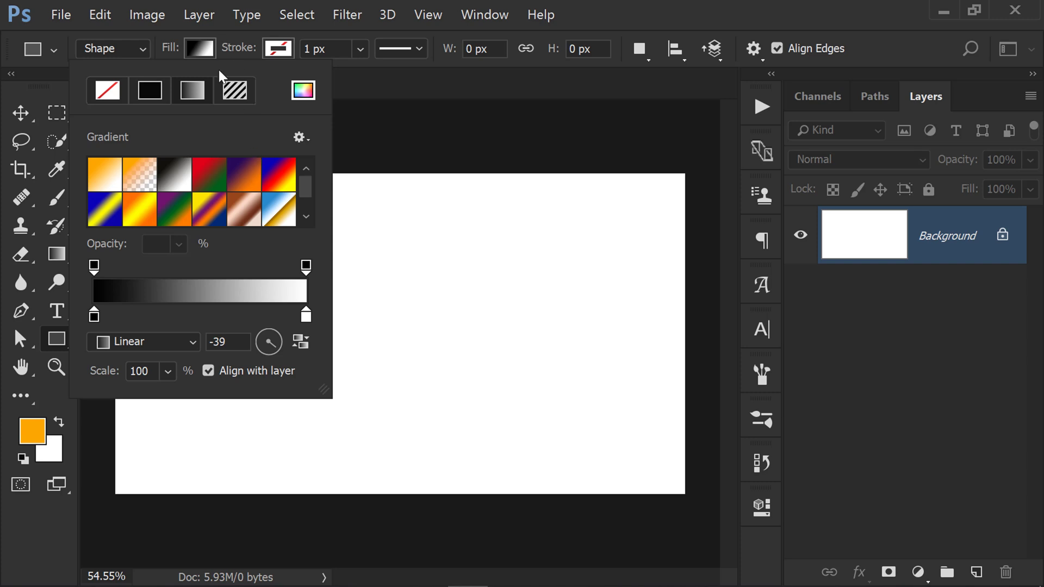
- Pick the red-to-green gradient preset as fill and draw a rectangle about 404 by 424 px on the canvas
click(210, 174)
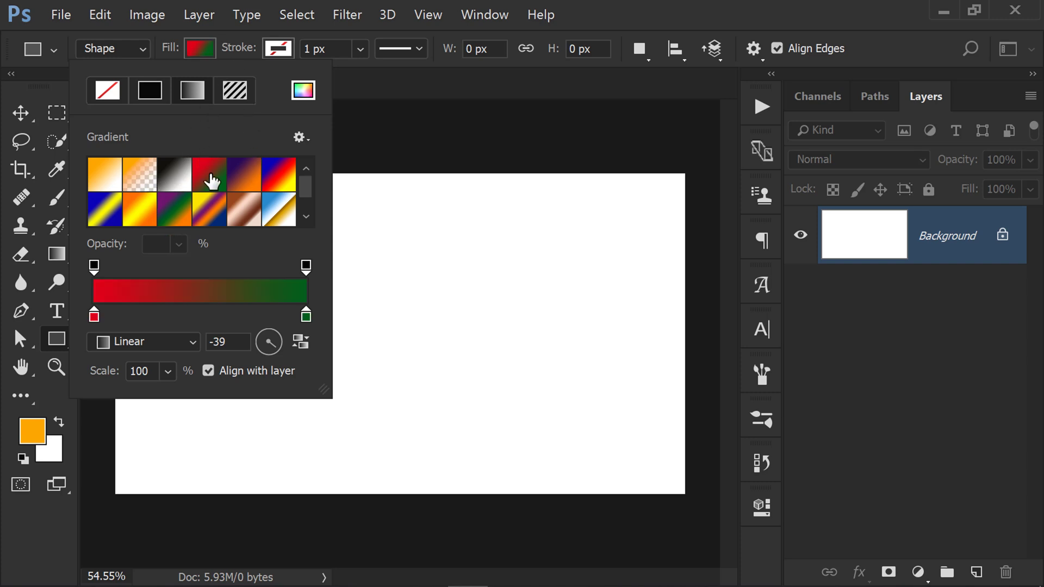
click(468, 228)
drag(293, 286, 412, 412)
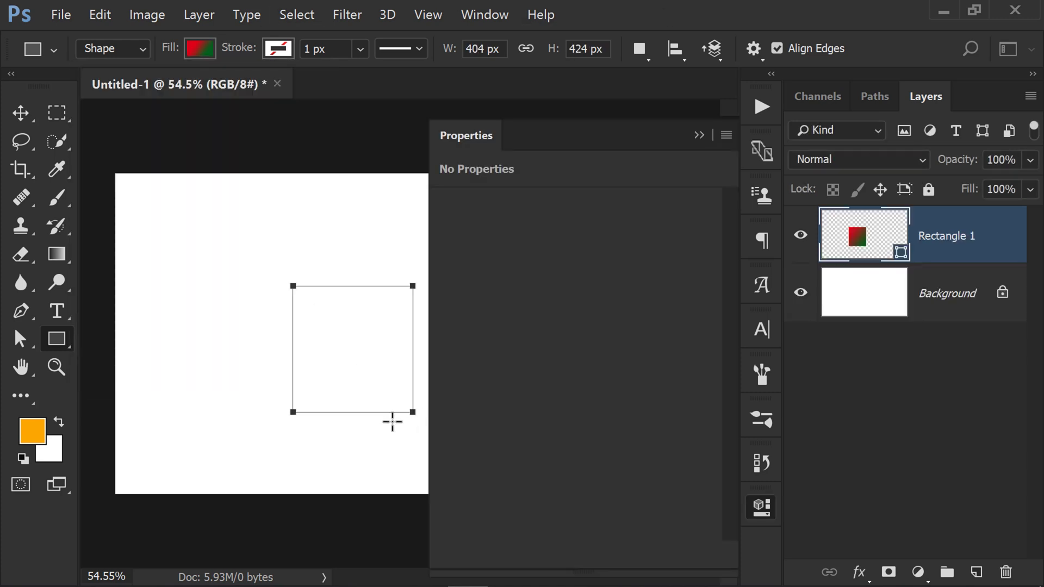
click(762, 508)
- Move the gradient-filled rectangle to the canvas centre and enlarge it slightly about its centre with Free Transform
click(21, 113)
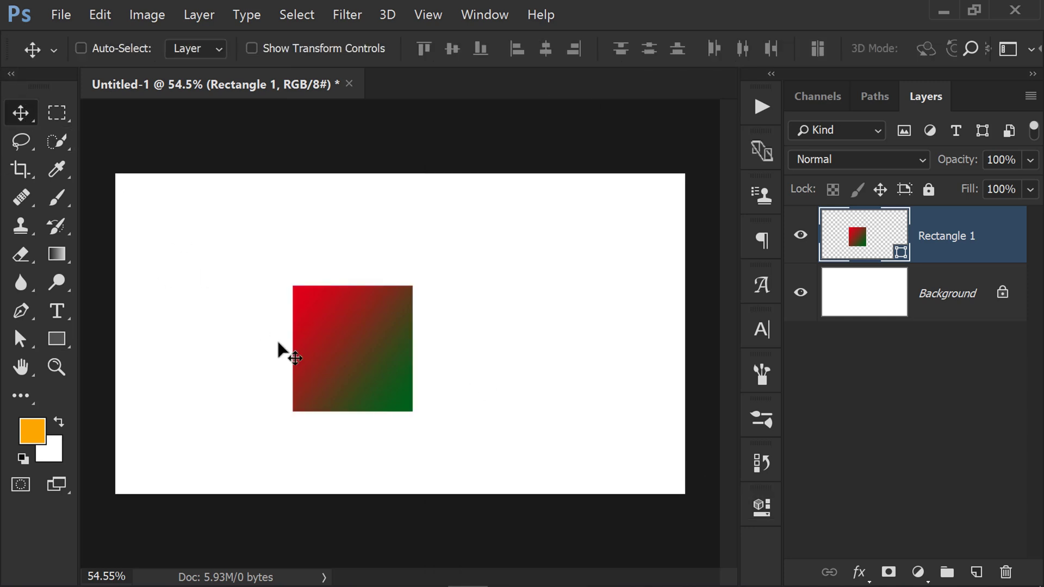
drag(386, 371, 434, 369)
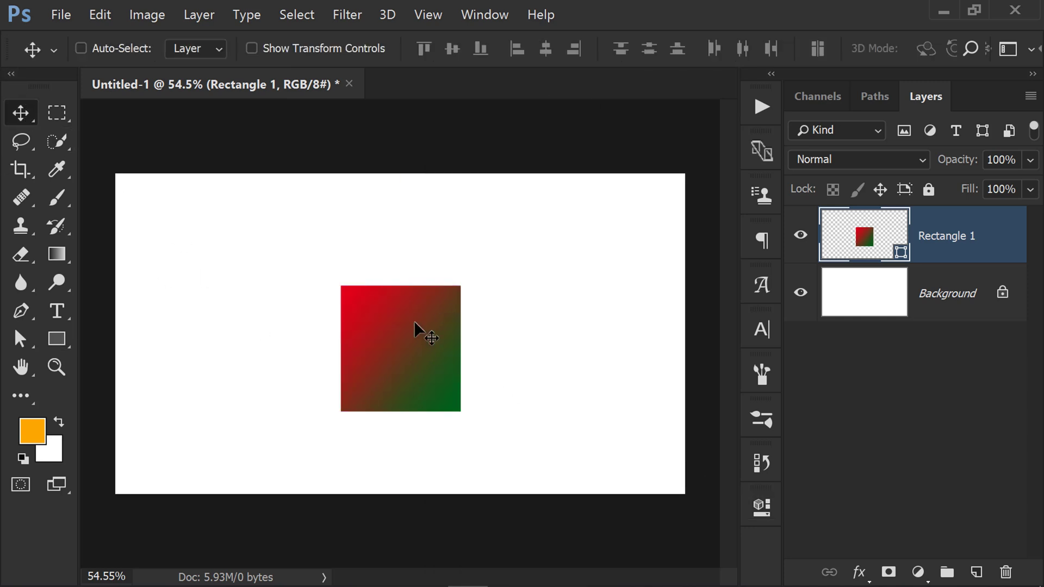
key(ctrl+t)
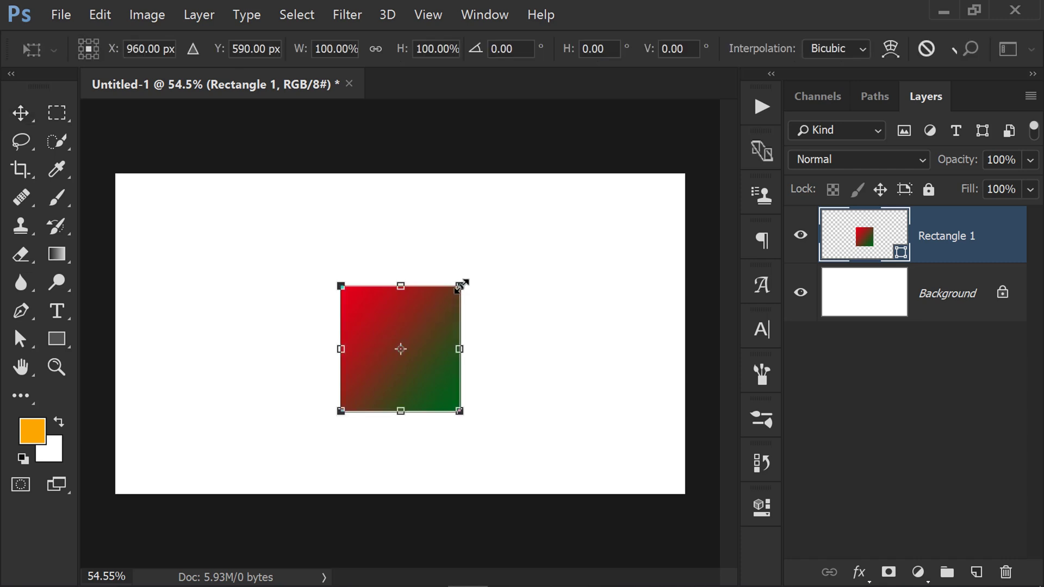
mouse_move(460, 285)
mouse_down()
mouse_move(648, 145)
mouse_move(568, 172)
mouse_move(466, 278)
mouse_up()
key(Return)
key(ctrl+t)
key(Return)
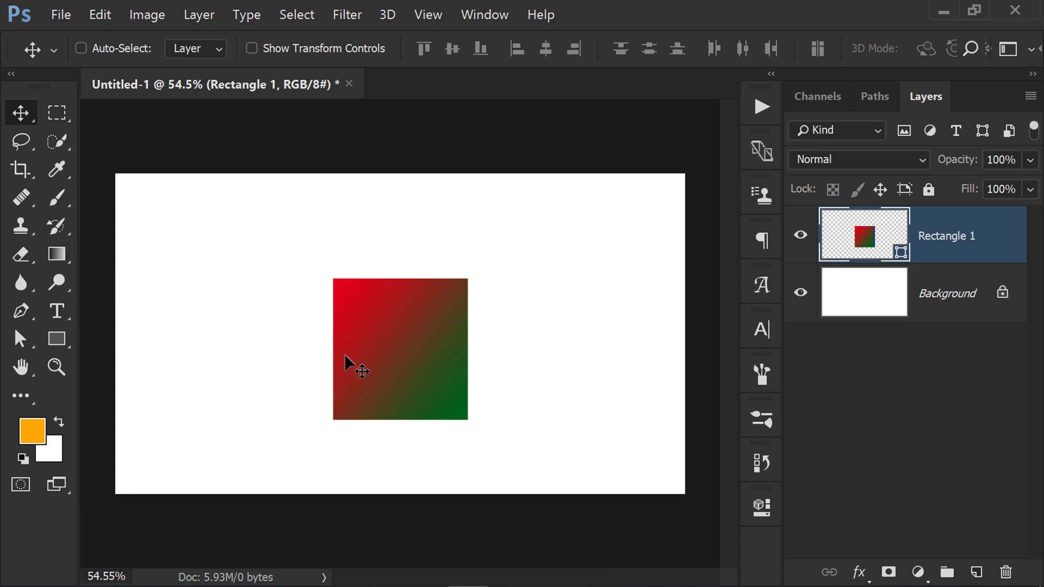
- Delete the Rectangle 1 layer and activate the Gradient tool
key(Delete)
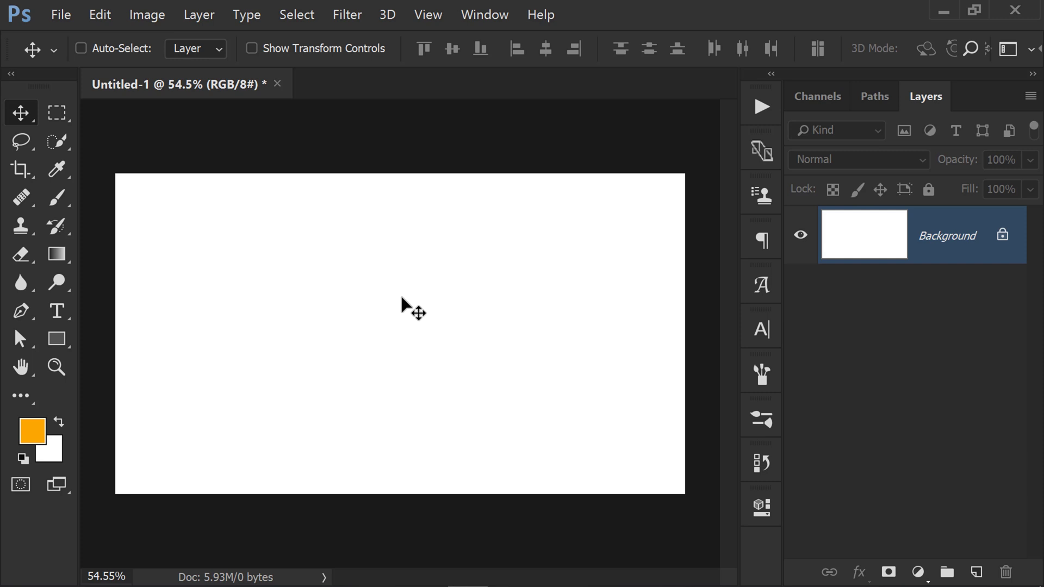
key(g)
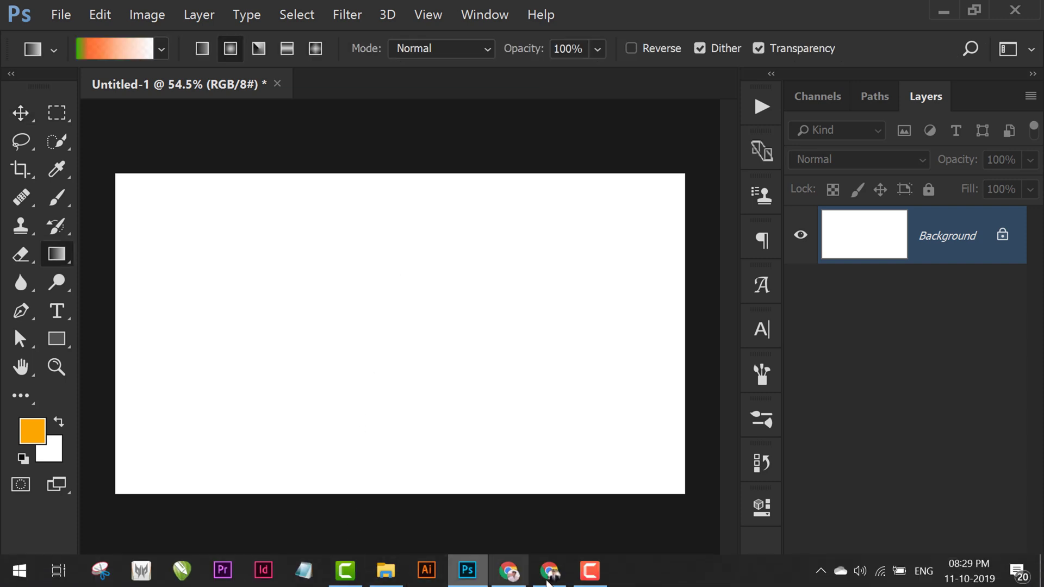
- Switch to Chrome and look through the Mini Photoshop Course YouTube channel's home page and Community posts
click(550, 571)
scroll(542, 388, down, 7)
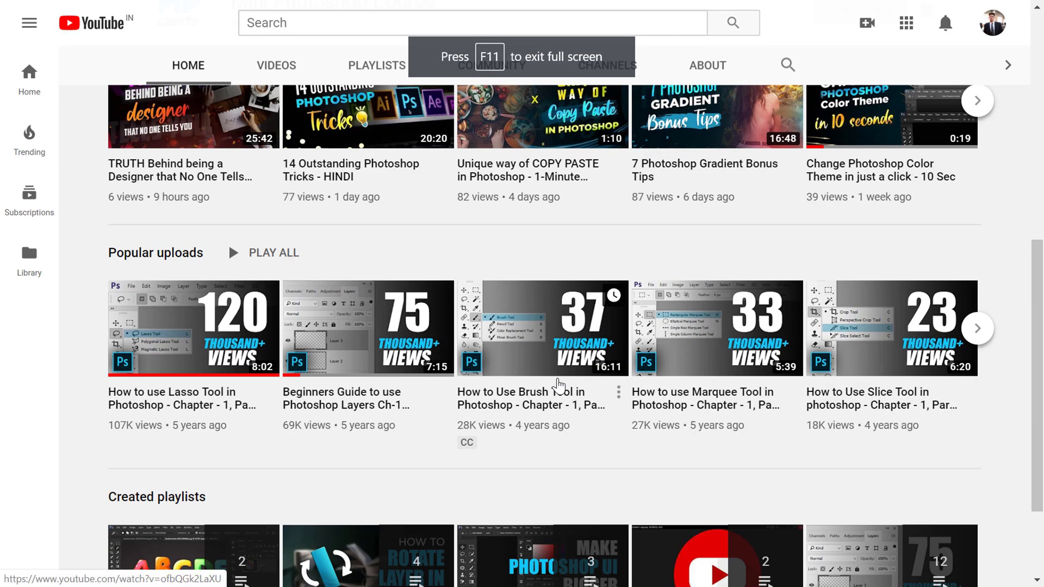
scroll(542, 388, up, 4)
scroll(193, 424, down, 2)
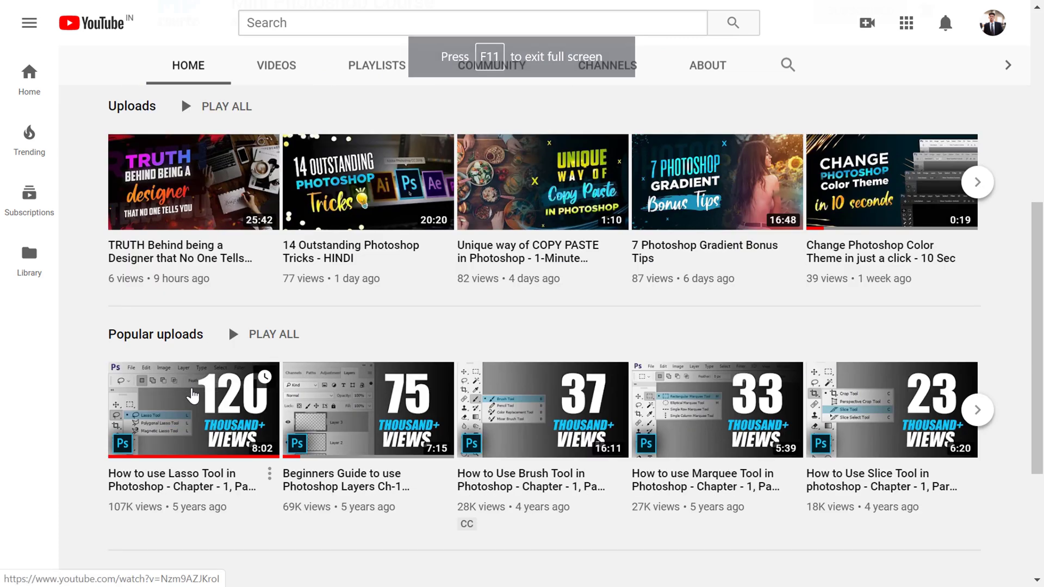
scroll(385, 436, up, 7)
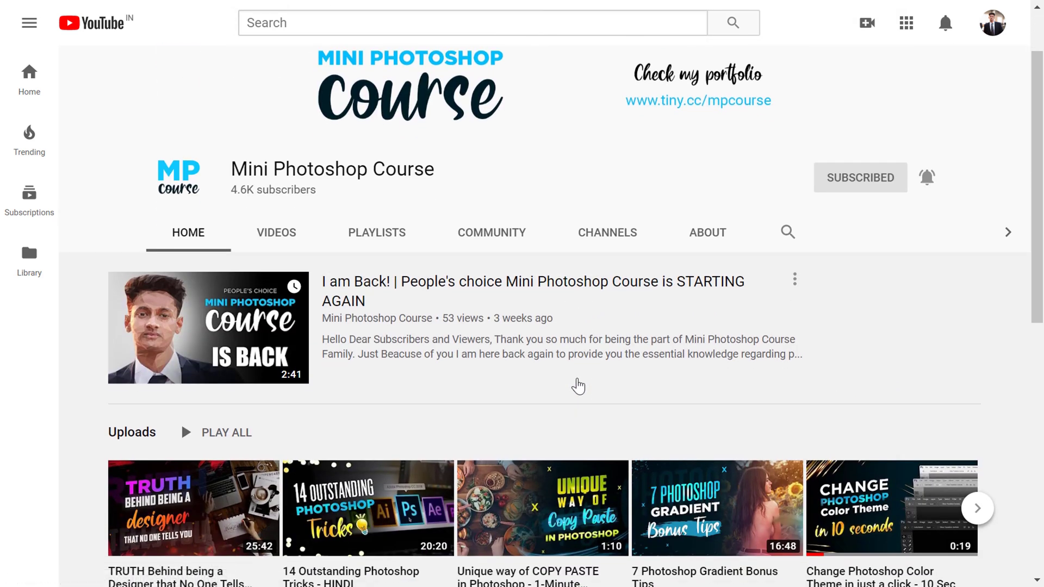
click(484, 247)
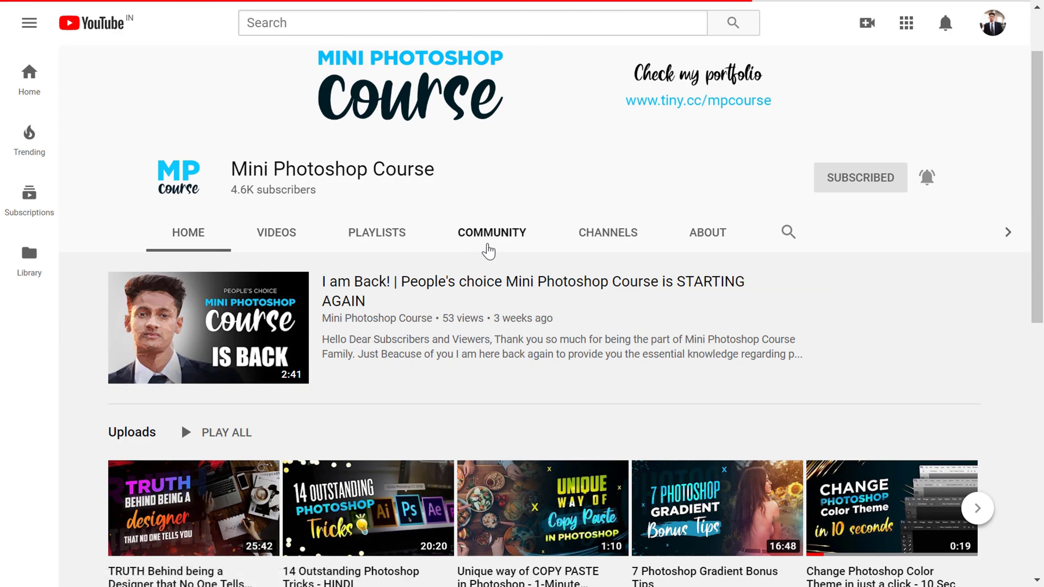
scroll(486, 309, down, 3)
scroll(486, 310, down, 7)
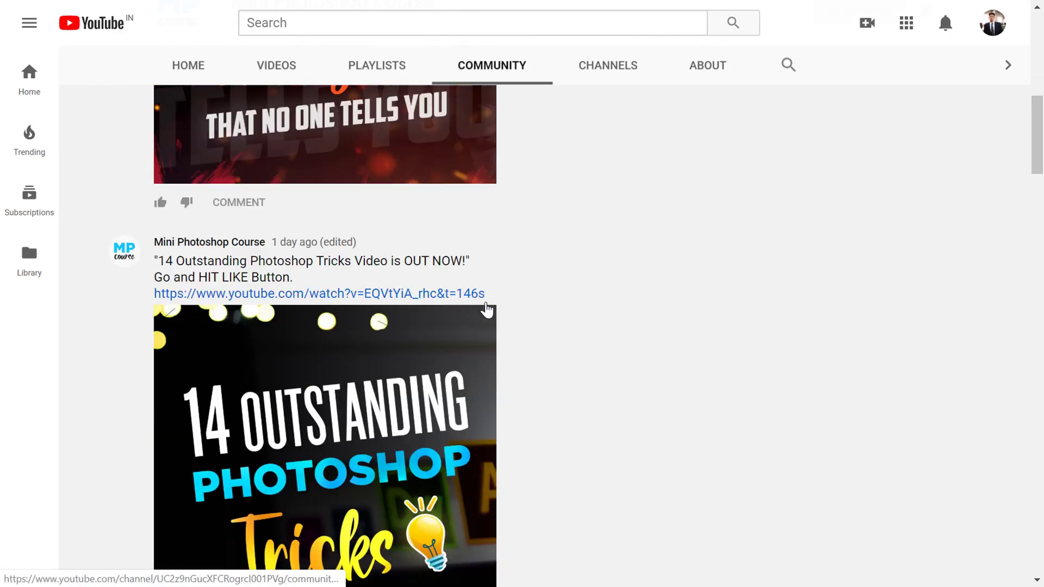
scroll(379, 373, down, 12)
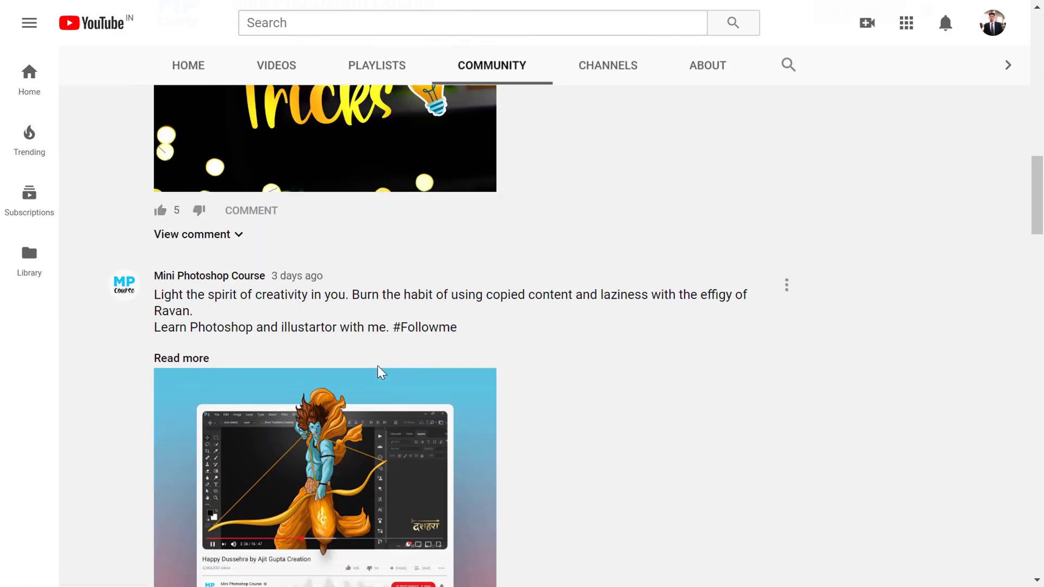
scroll(464, 385, up, 8)
scroll(466, 383, up, 15)
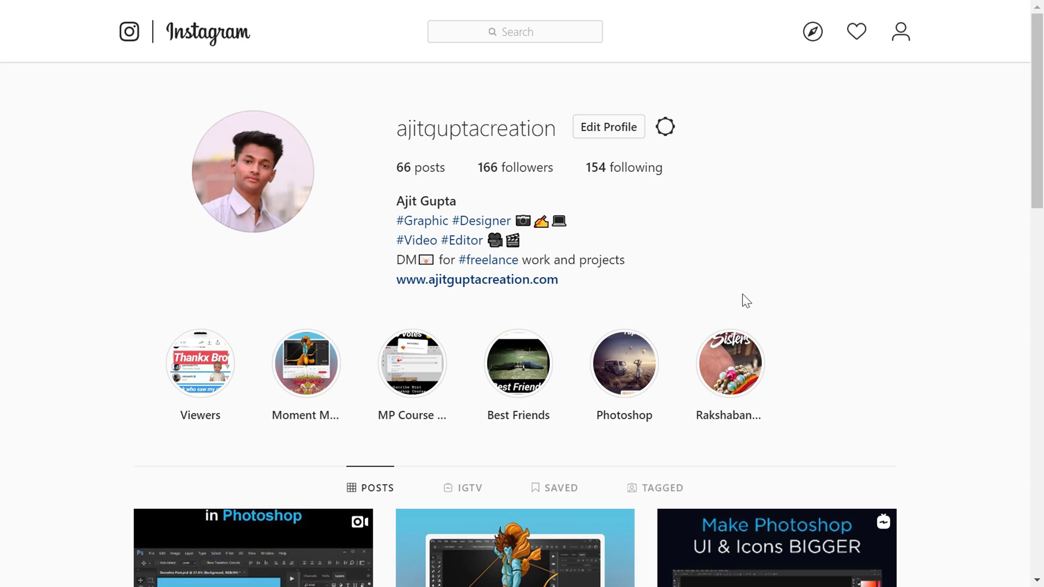
- Look through the posts on the channel creator's Instagram profile
scroll(741, 298, down, 6)
scroll(708, 301, up, 6)
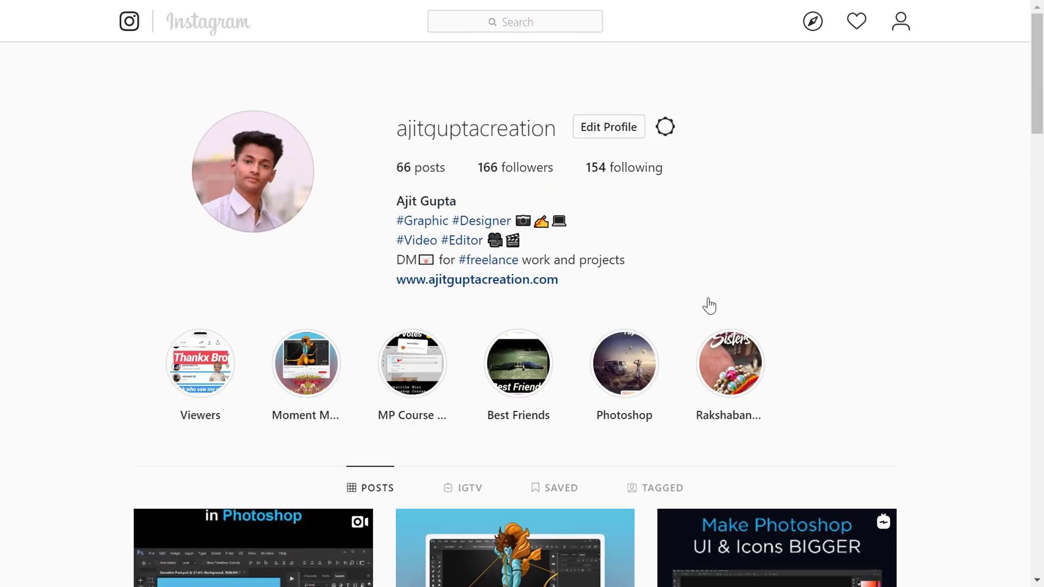